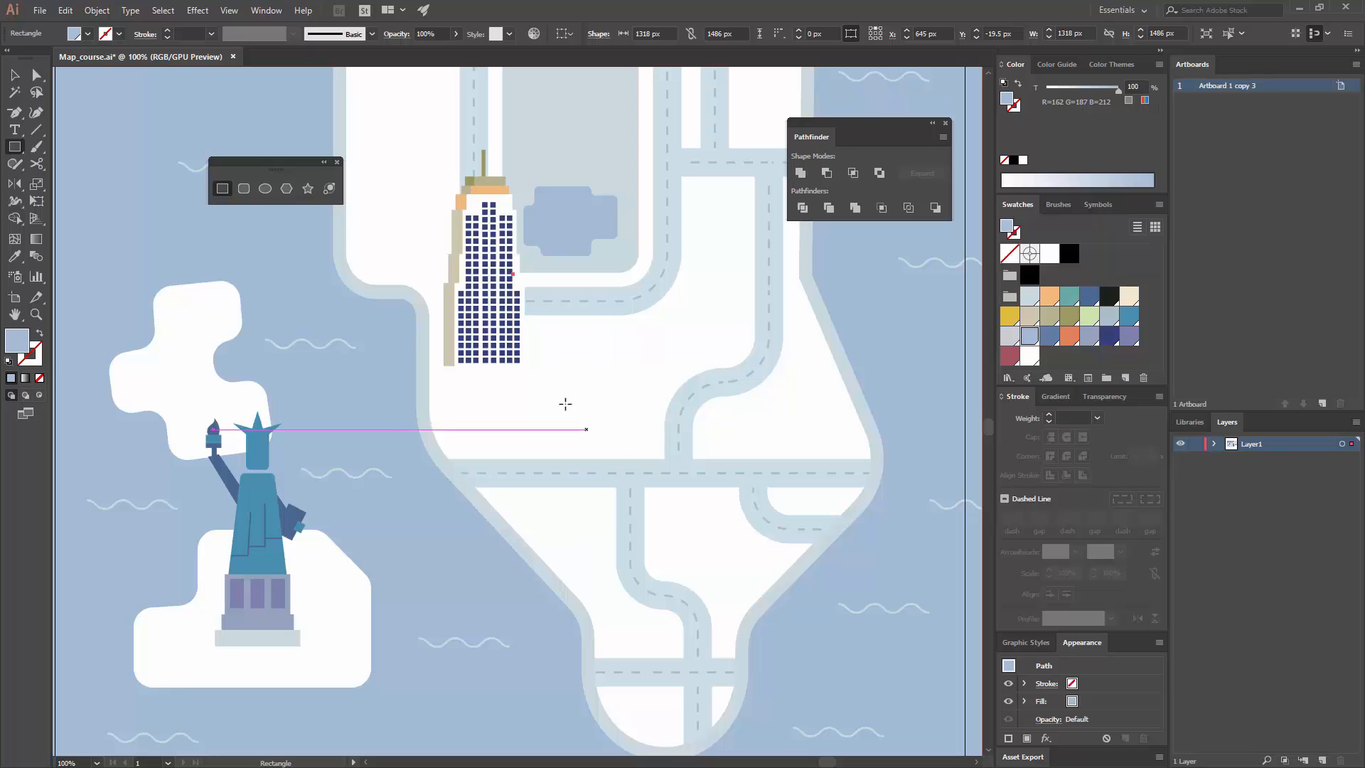
Step: Draw a rectangle about 73 × 148 px between the skyscraper and the horizontal road below it, and fill it with teal
left_click_drag(536, 358, 587, 462)
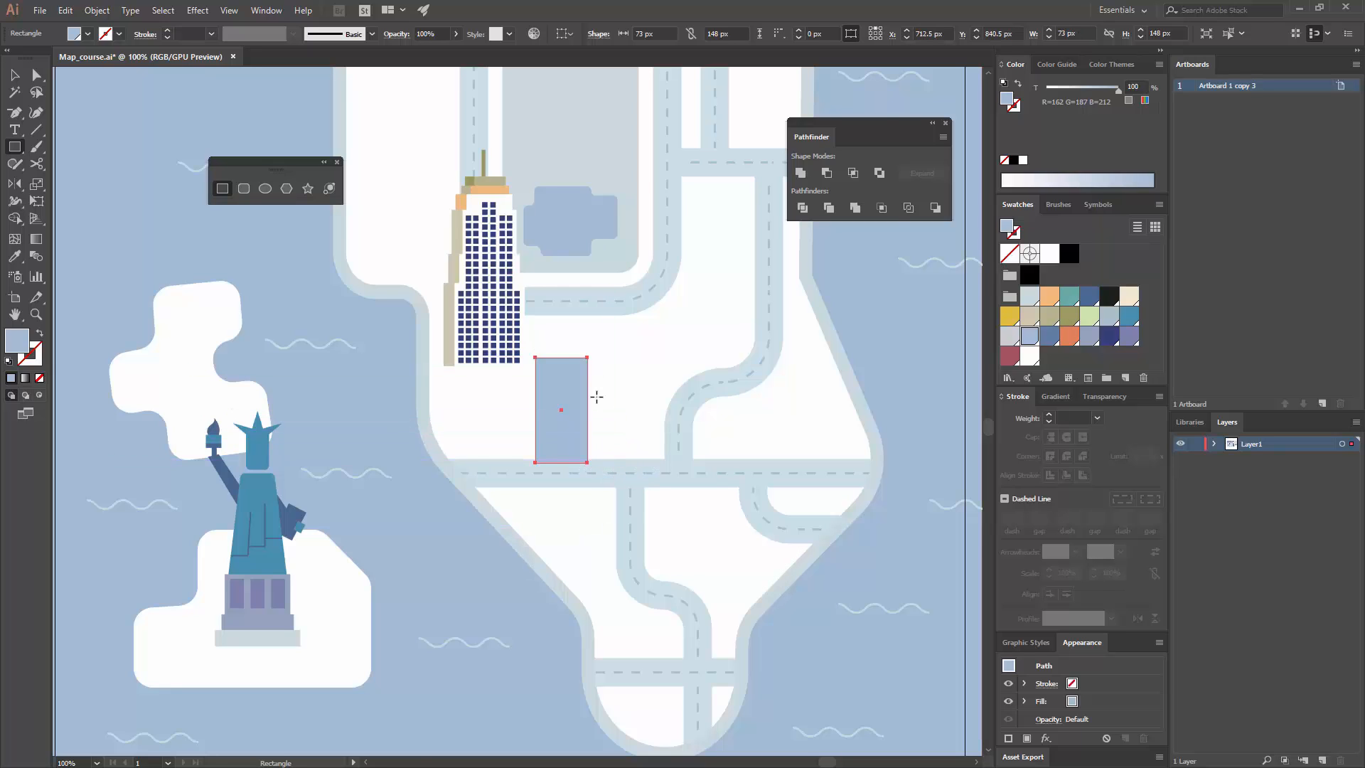
key("ctrl+equal")
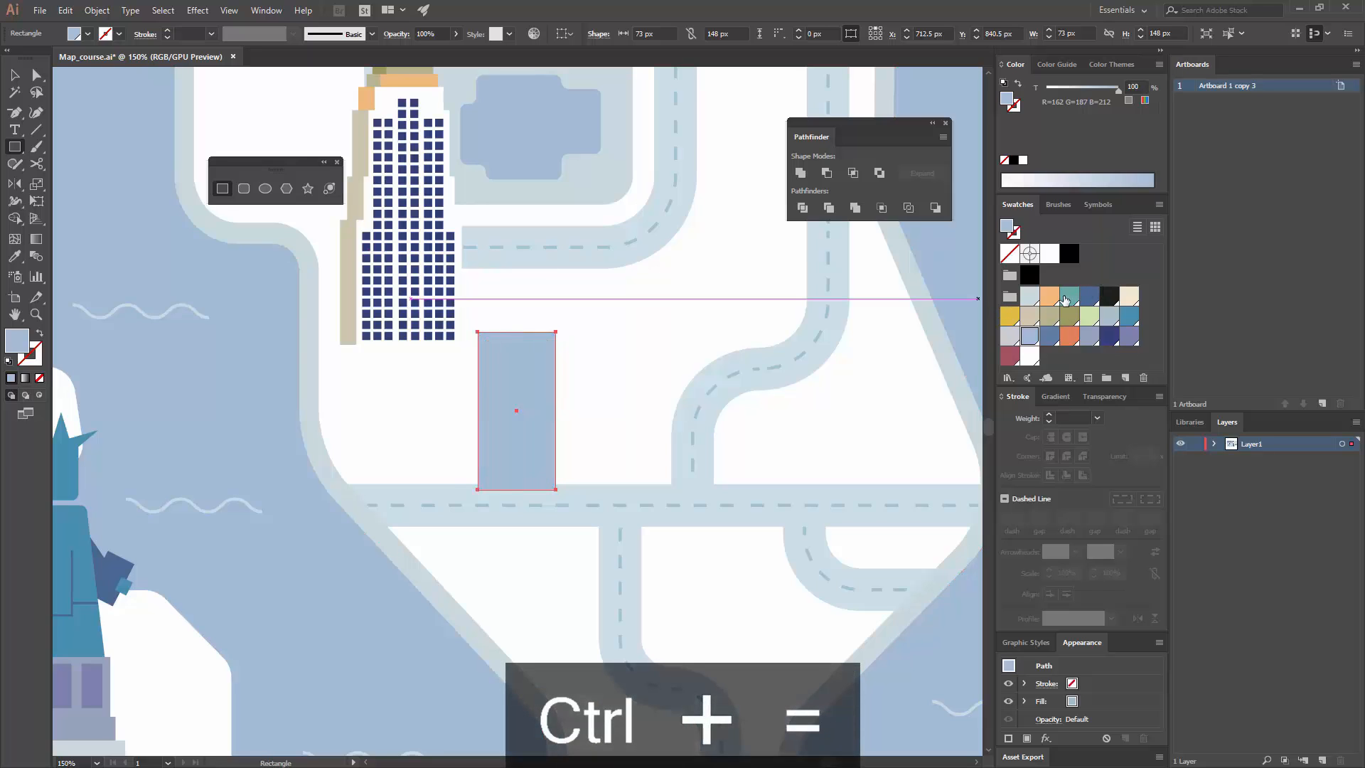
left_click(1064, 299)
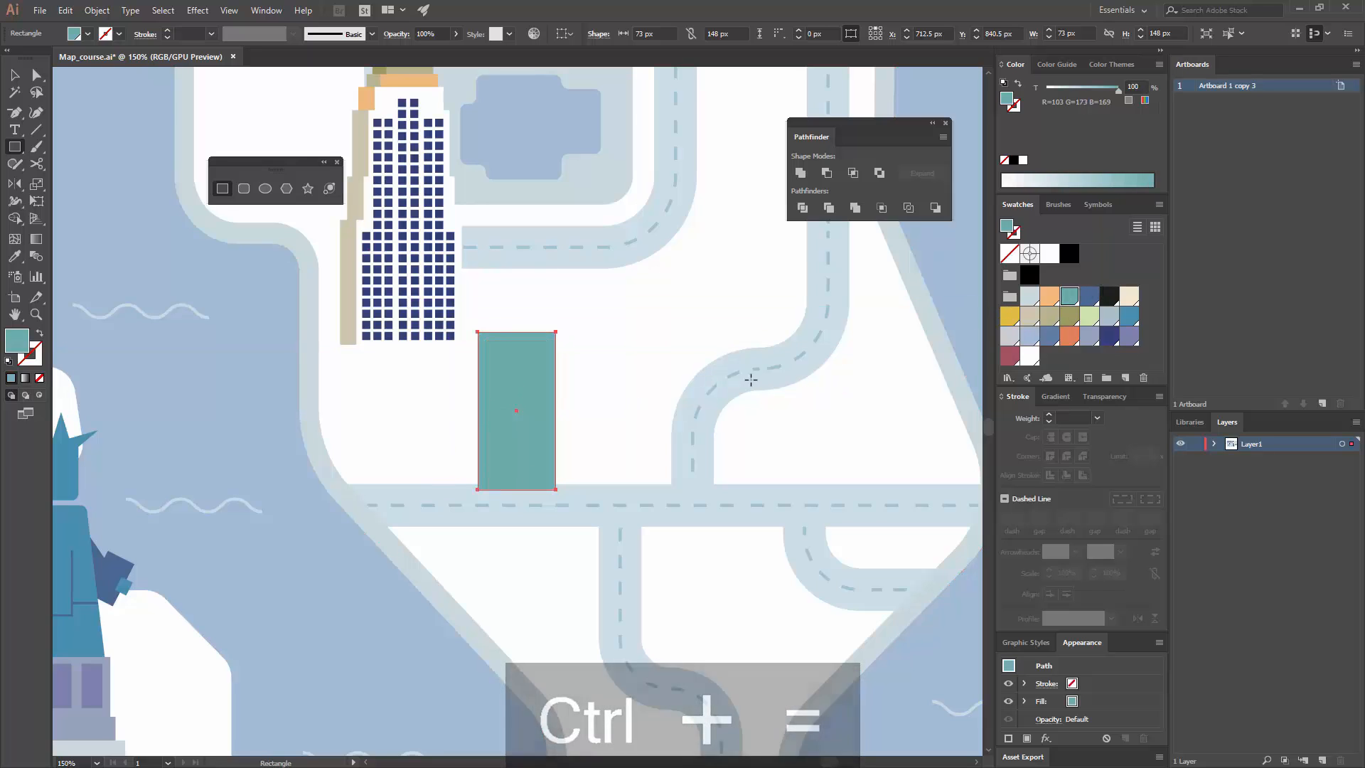
key("ctrl+equal")
Step: Shorten the teal rectangle to about 141 px tall and move it slightly so its base rests on the road's upper edge
key("v")
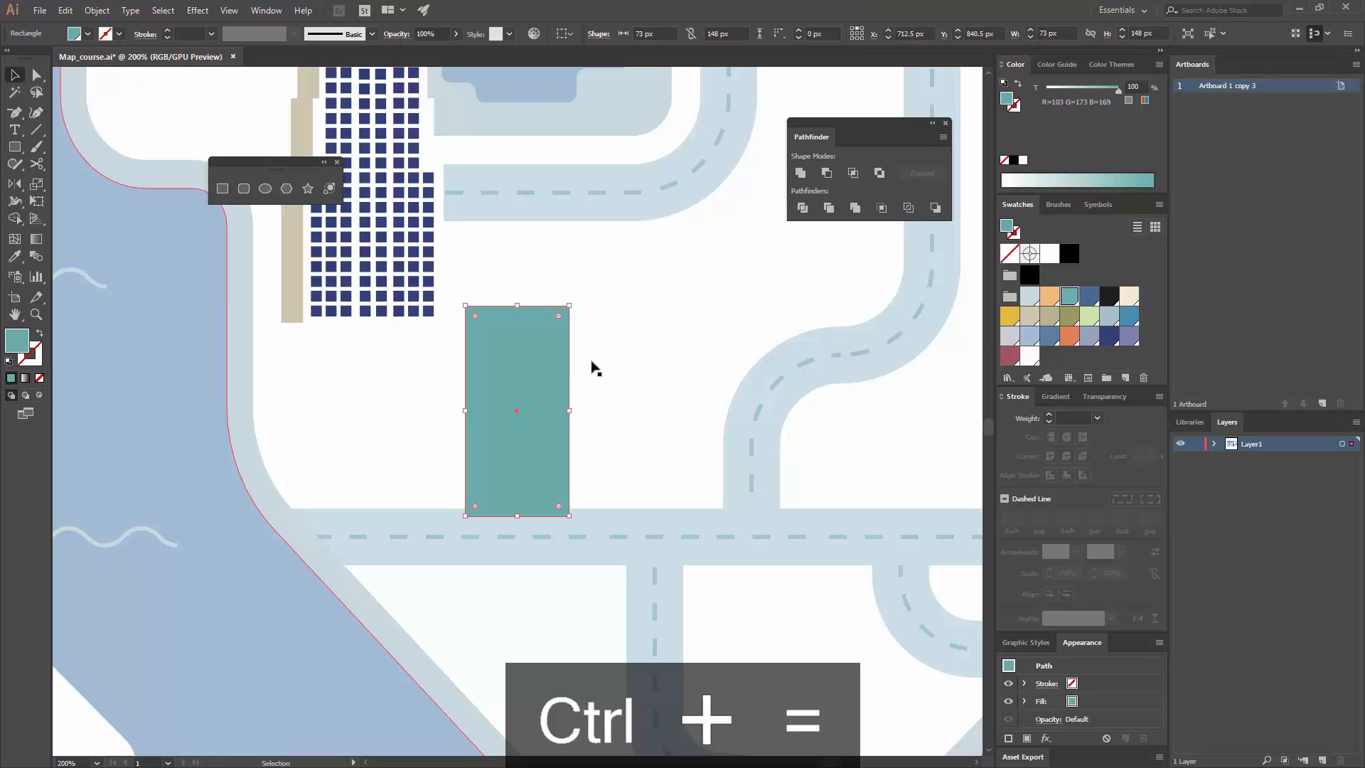
left_click_drag(517, 516, 518, 506)
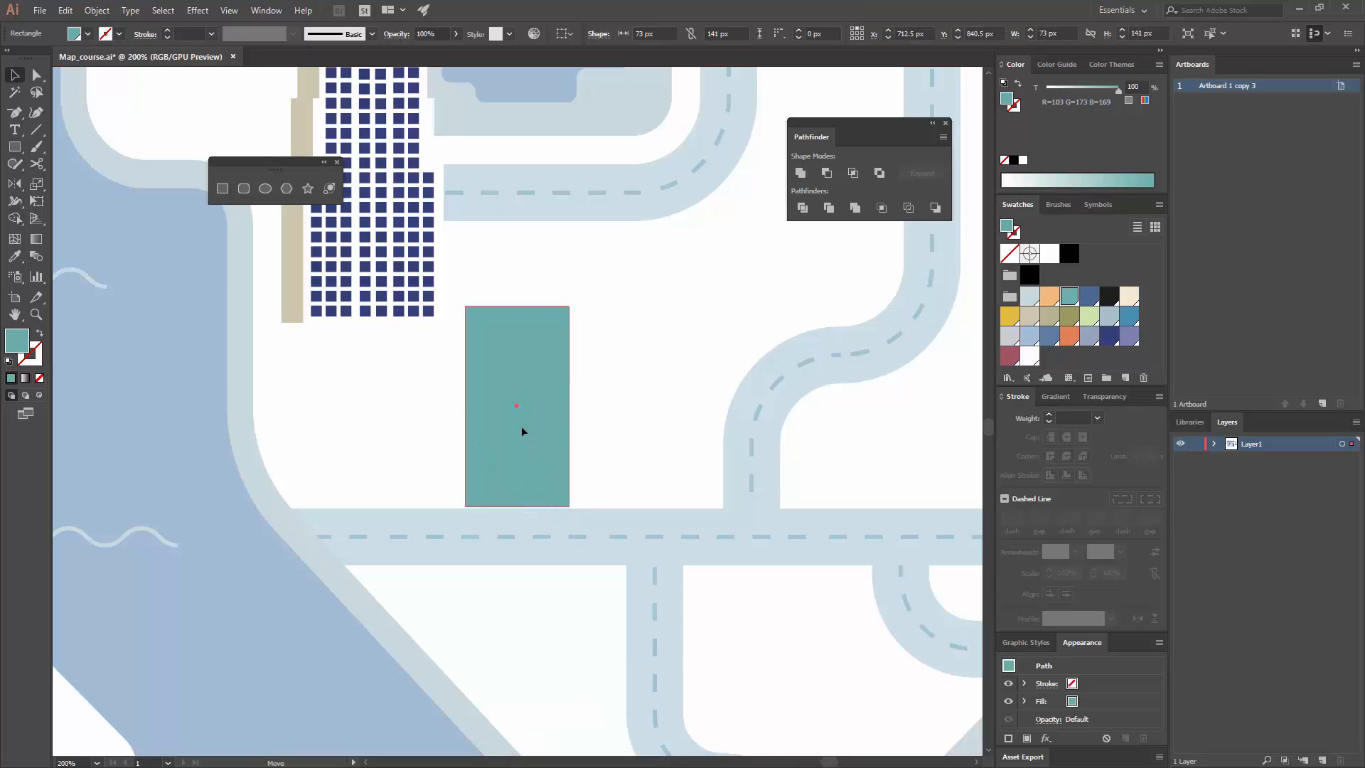
left_click_drag(522, 426, 515, 429)
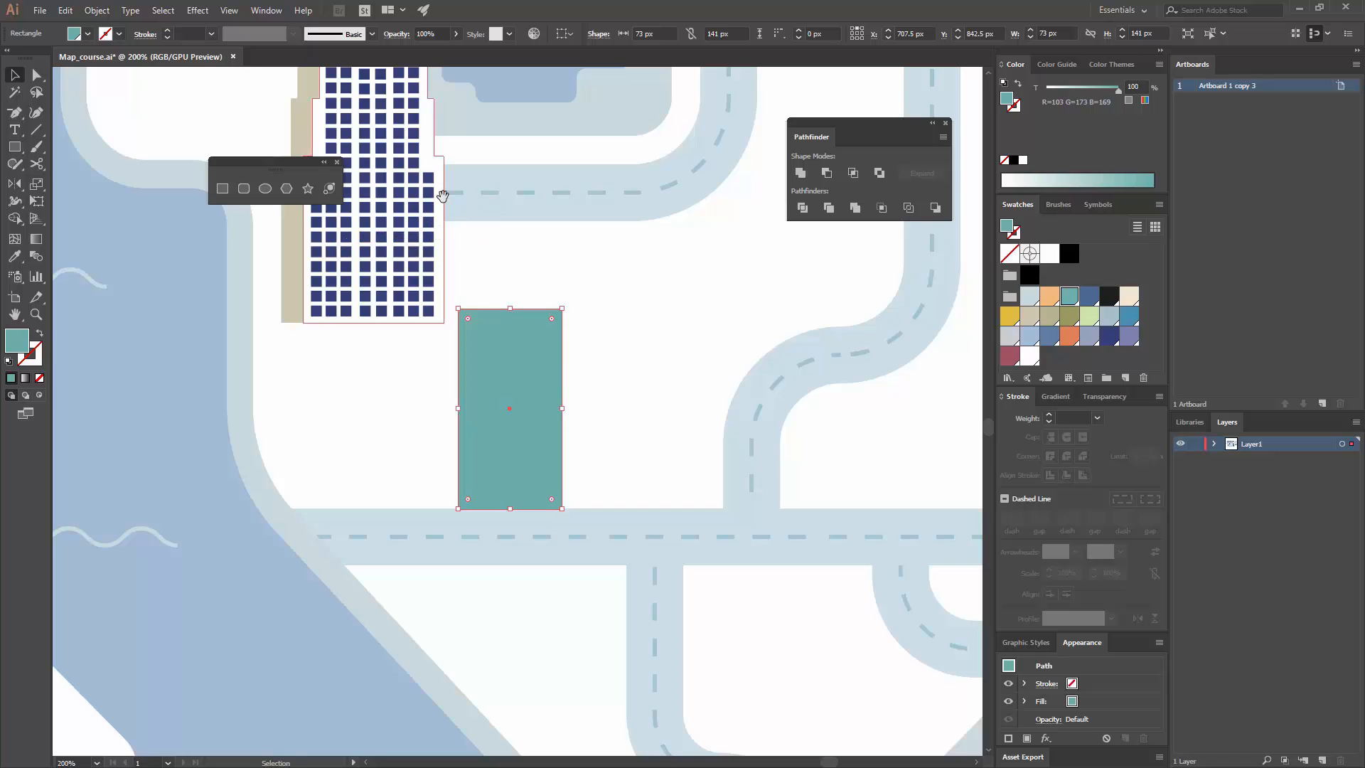
Step: Draw an 8 × 8 px square window in the teal building's lower-left corner and fill it with dark slate blue
left_click_drag(399, 153, 470, 373)
scroll(498, 427, "down", 5)
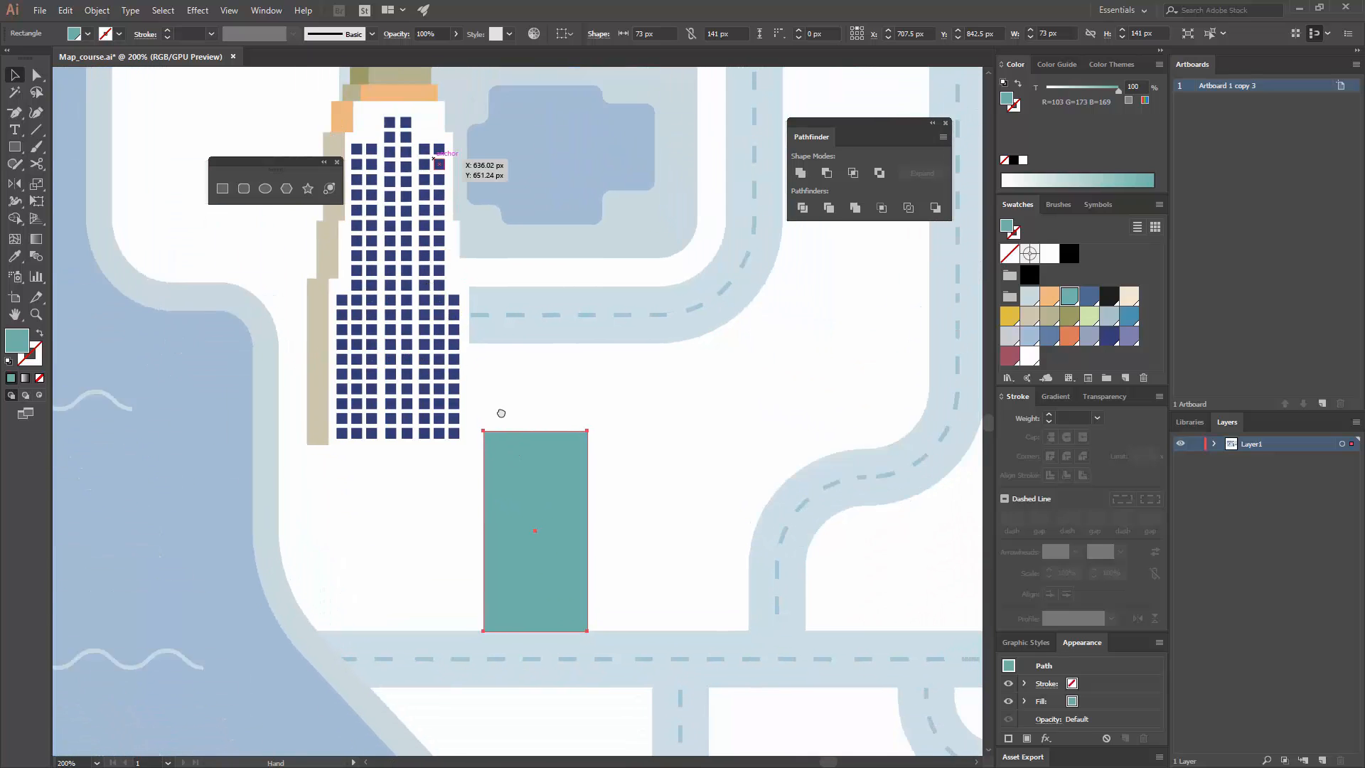
key("ctrl+equal")
key("ctrl+equal")
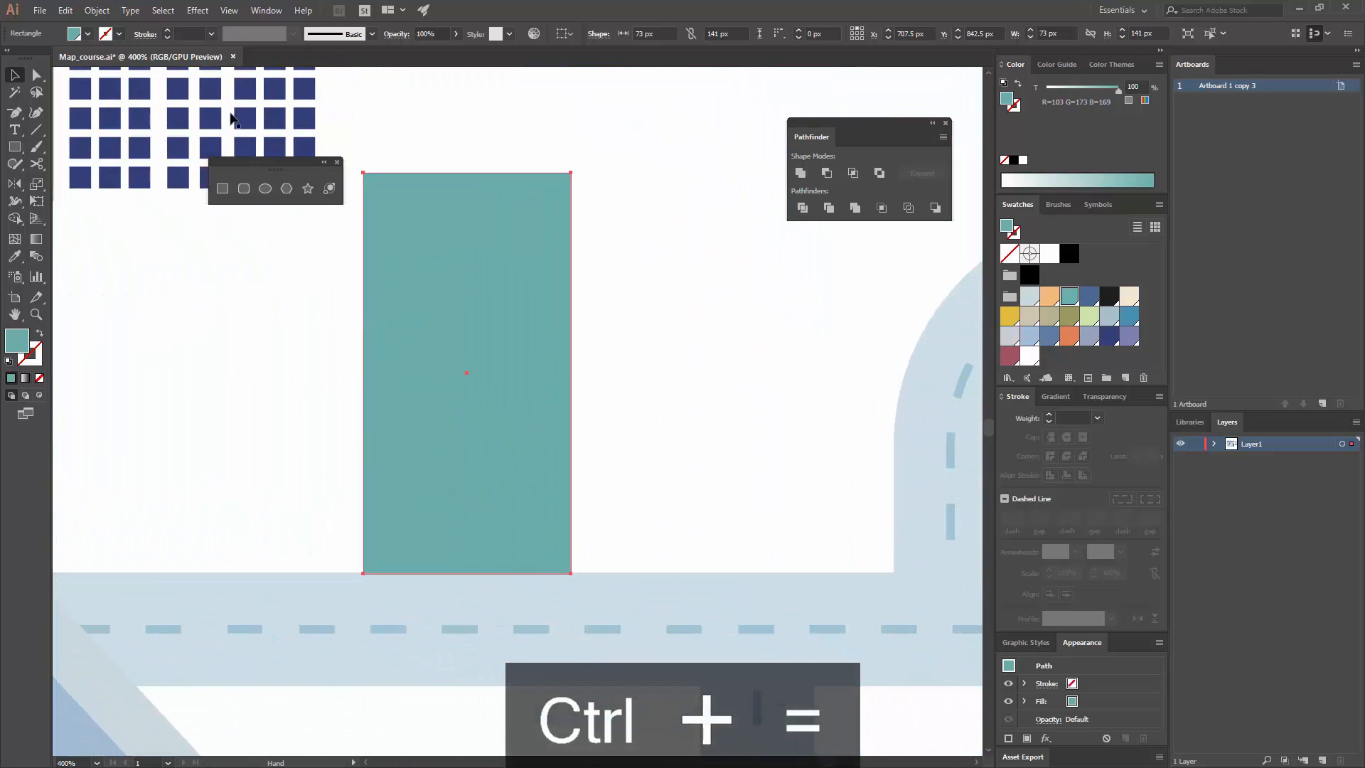
left_click(230, 187)
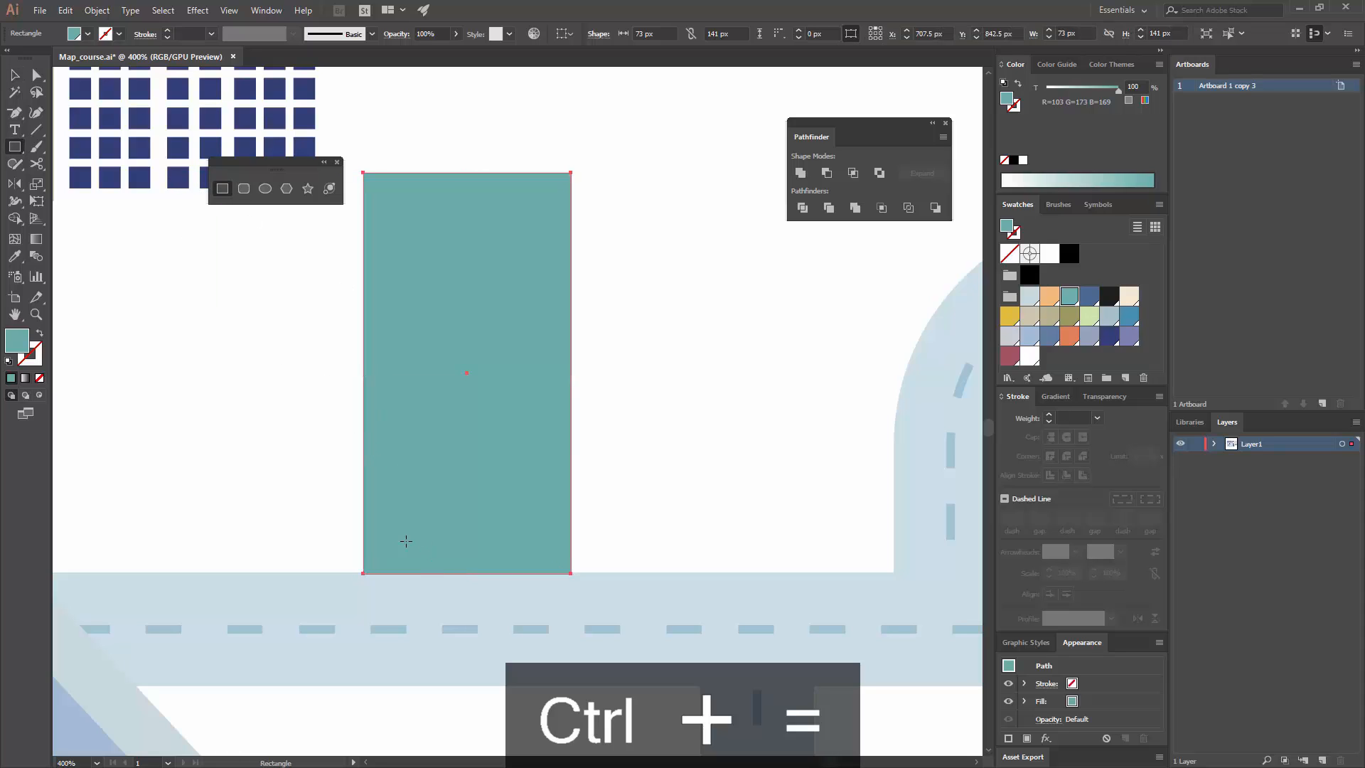
left_click_drag(380, 537, 408, 556)
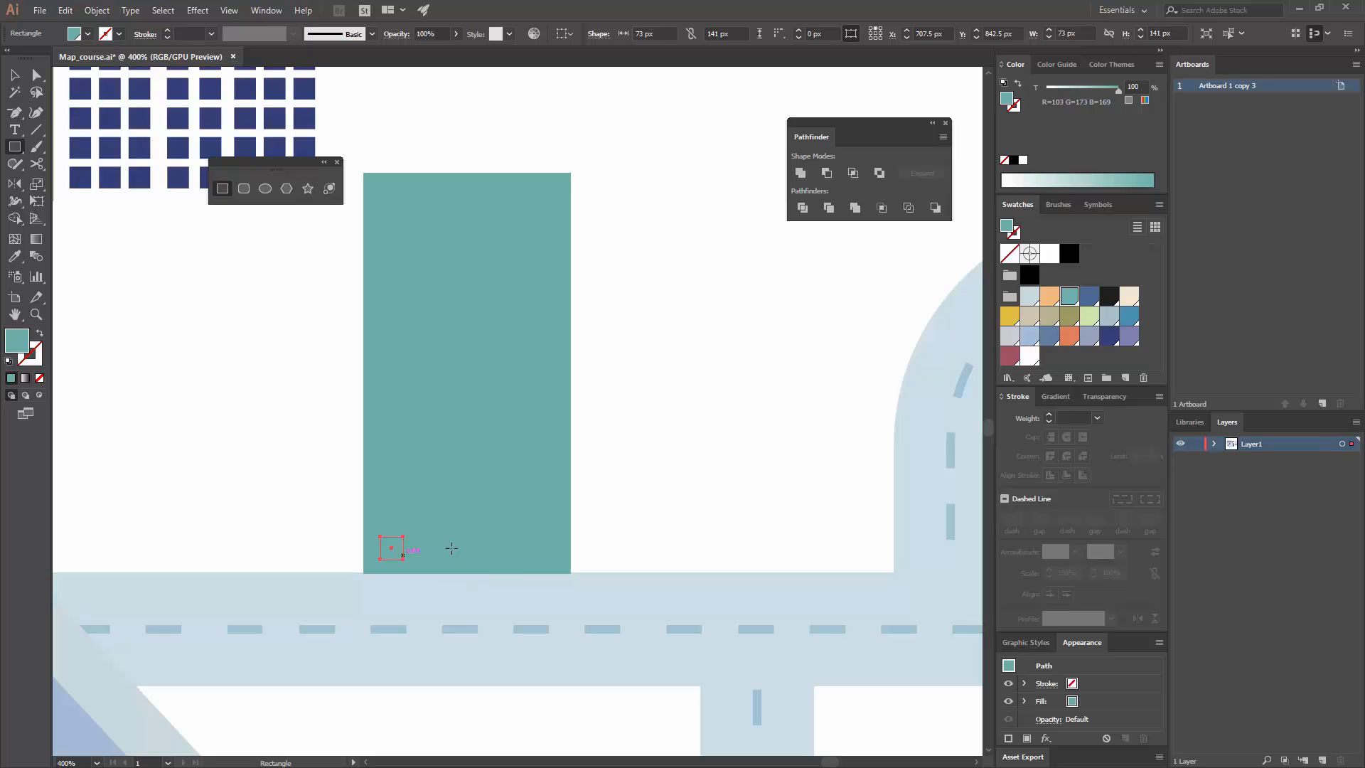
left_click(1107, 337)
left_click(1051, 336)
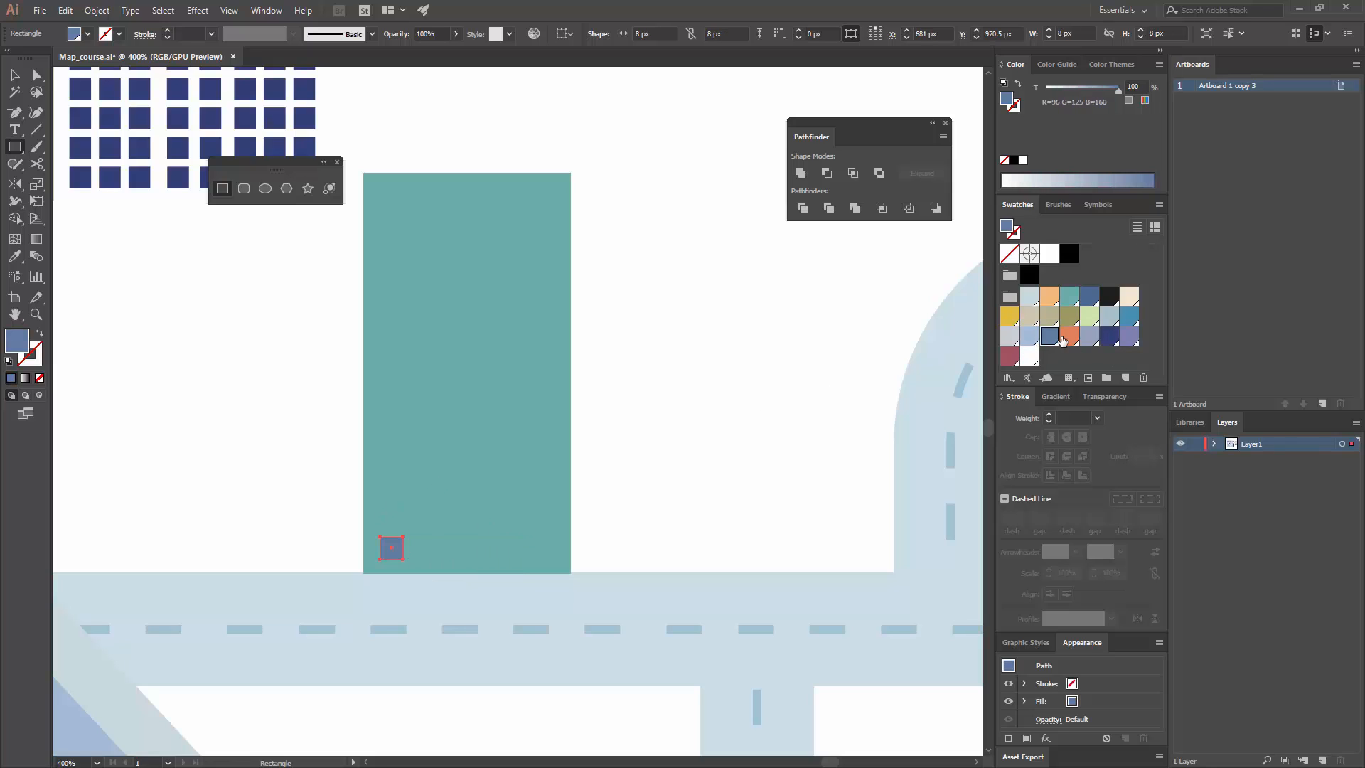
left_click(1092, 298)
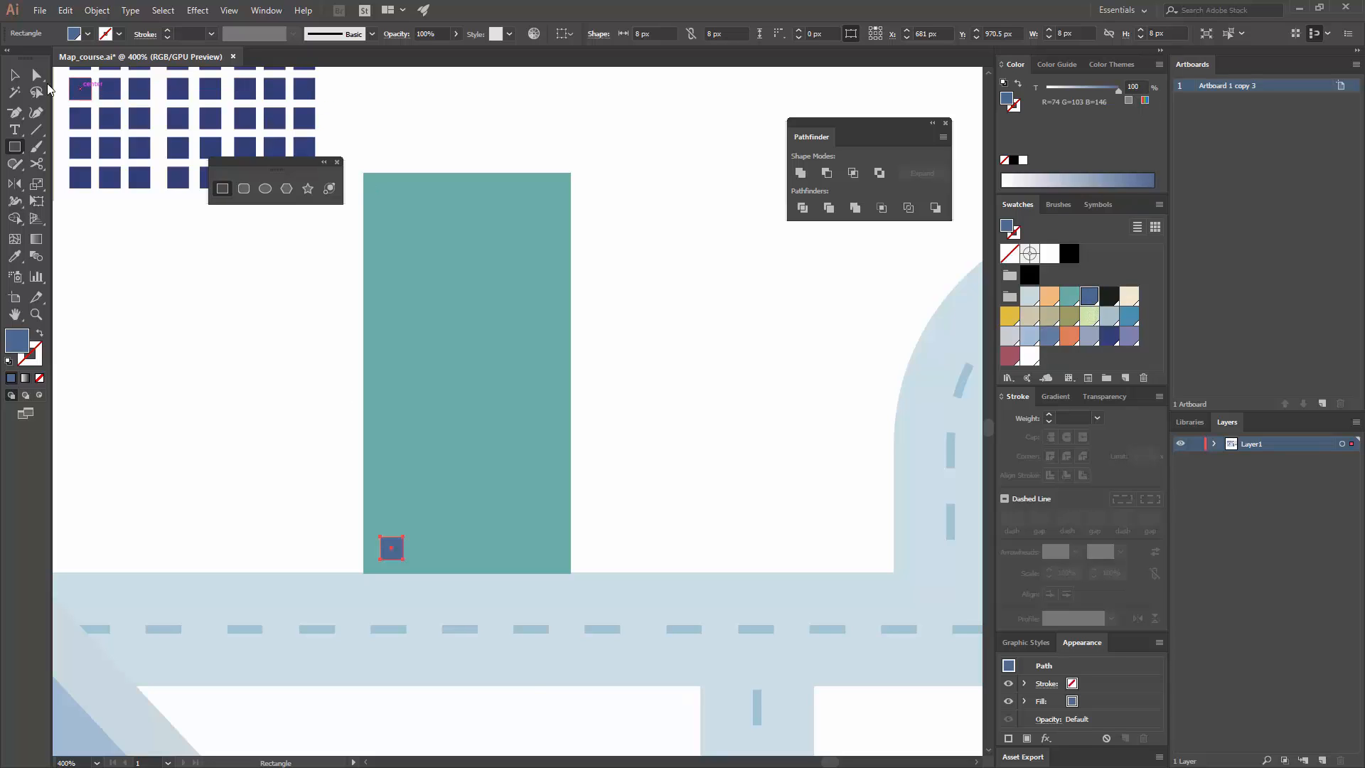
Step: Copy the square window 12 px to the right and repeat the copy to make a row of five windows
left_click(15, 76)
left_click(436, 571)
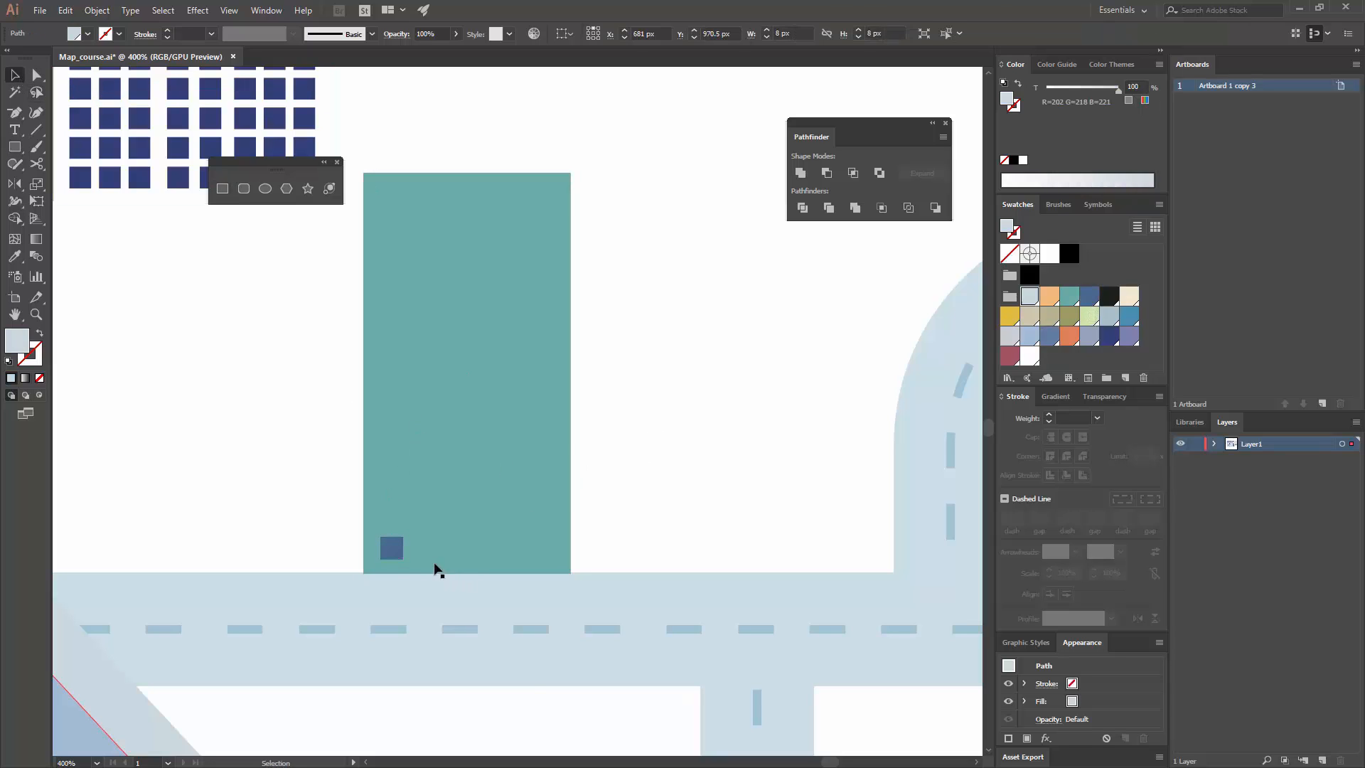
left_click_drag(441, 555, 423, 546)
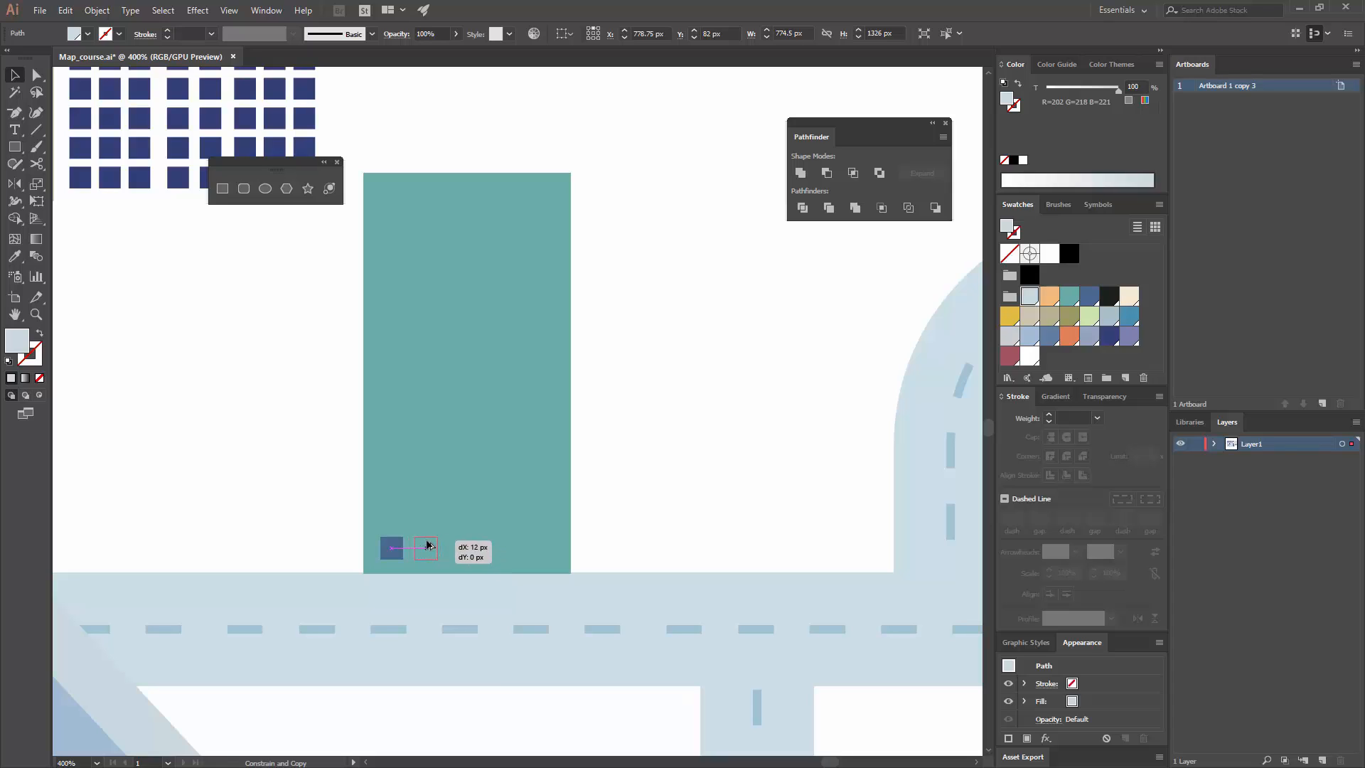
left_click_drag(427, 546, 427, 546)
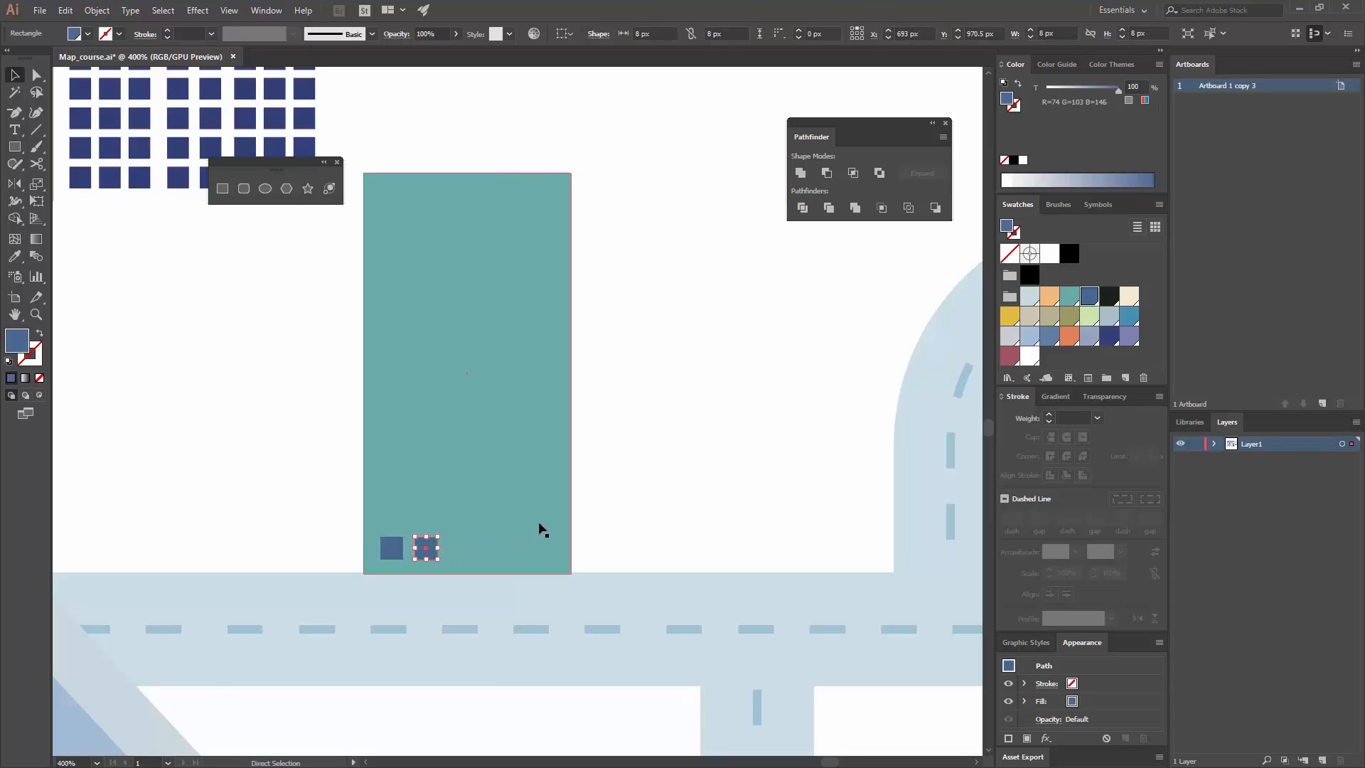
key("ctrl+d")
key("ctrl+d")
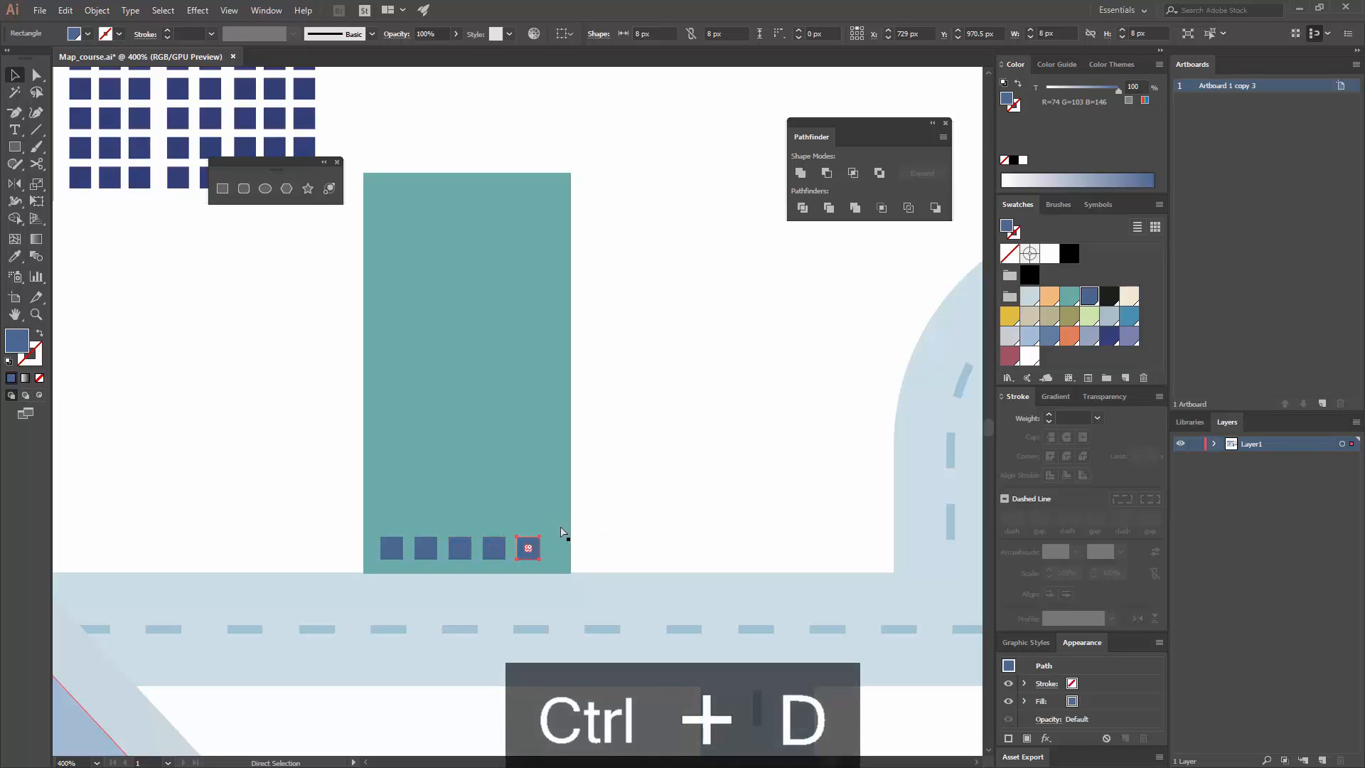
Step: Group the five windows of the bottom row
left_click(493, 546)
left_click(459, 548, "shift")
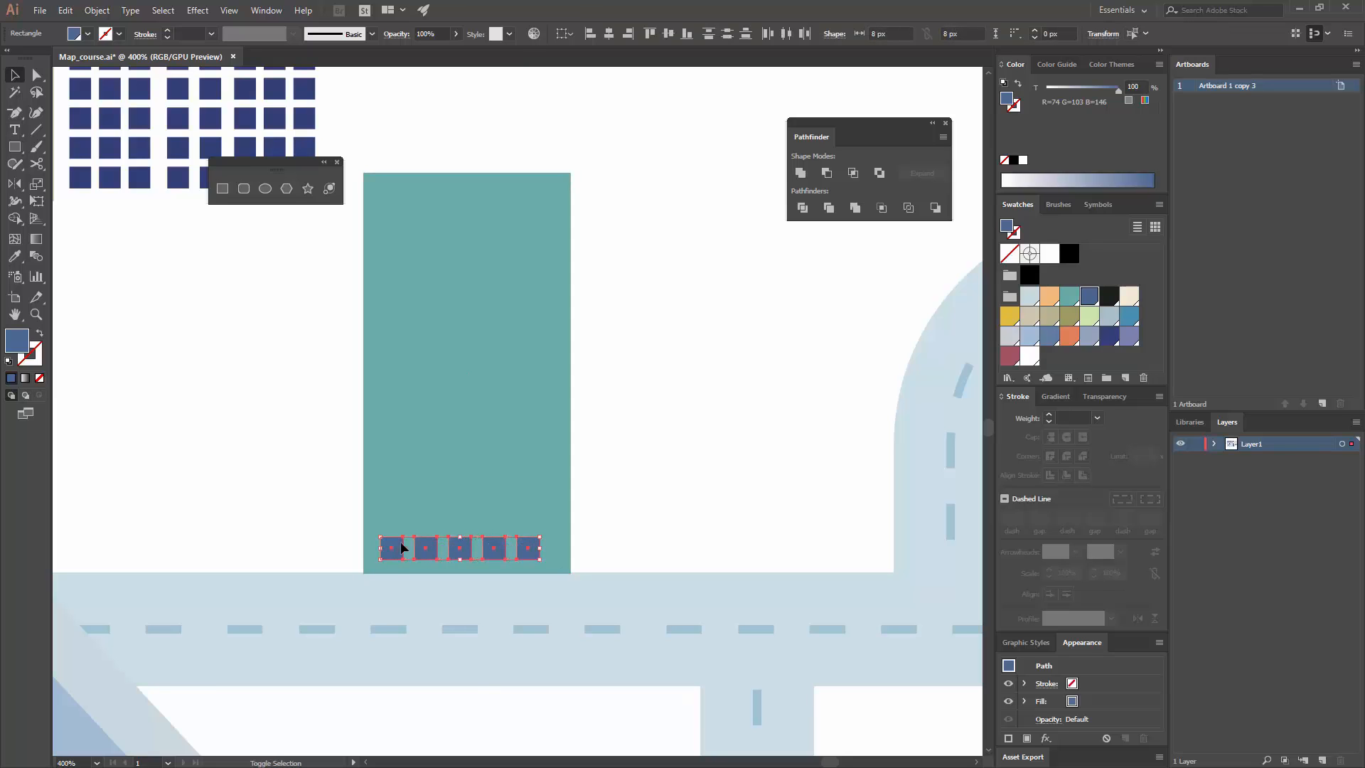
key("ctrl+g")
left_click(631, 528)
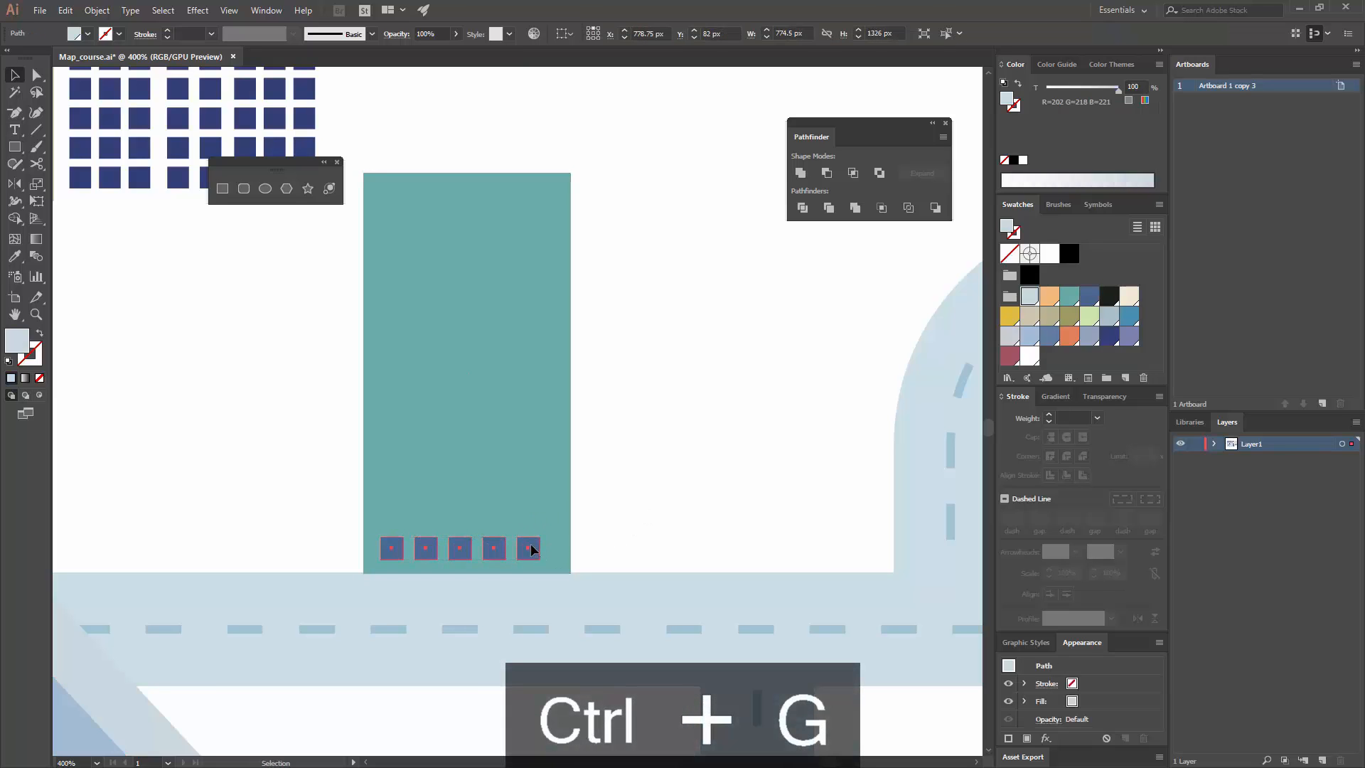
Step: Copy the window row 13 px upward and repeat the copy until ten rows fill the teal building
left_click_drag(531, 545, 601, 511)
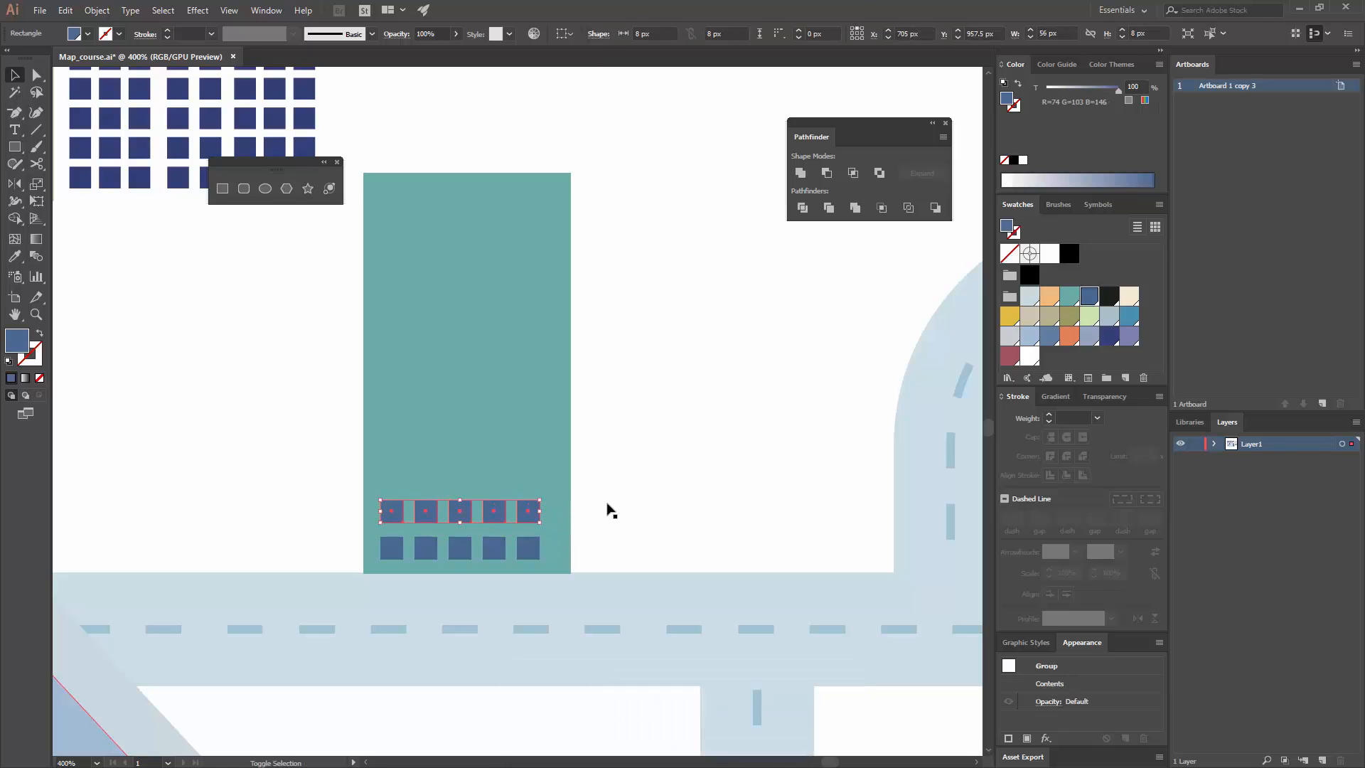
key("ctrl+d")
key("ctrl+d")
key("ctrl+d")
key("ctrl+d")
key("ctrl+d")
key("ctrl+d")
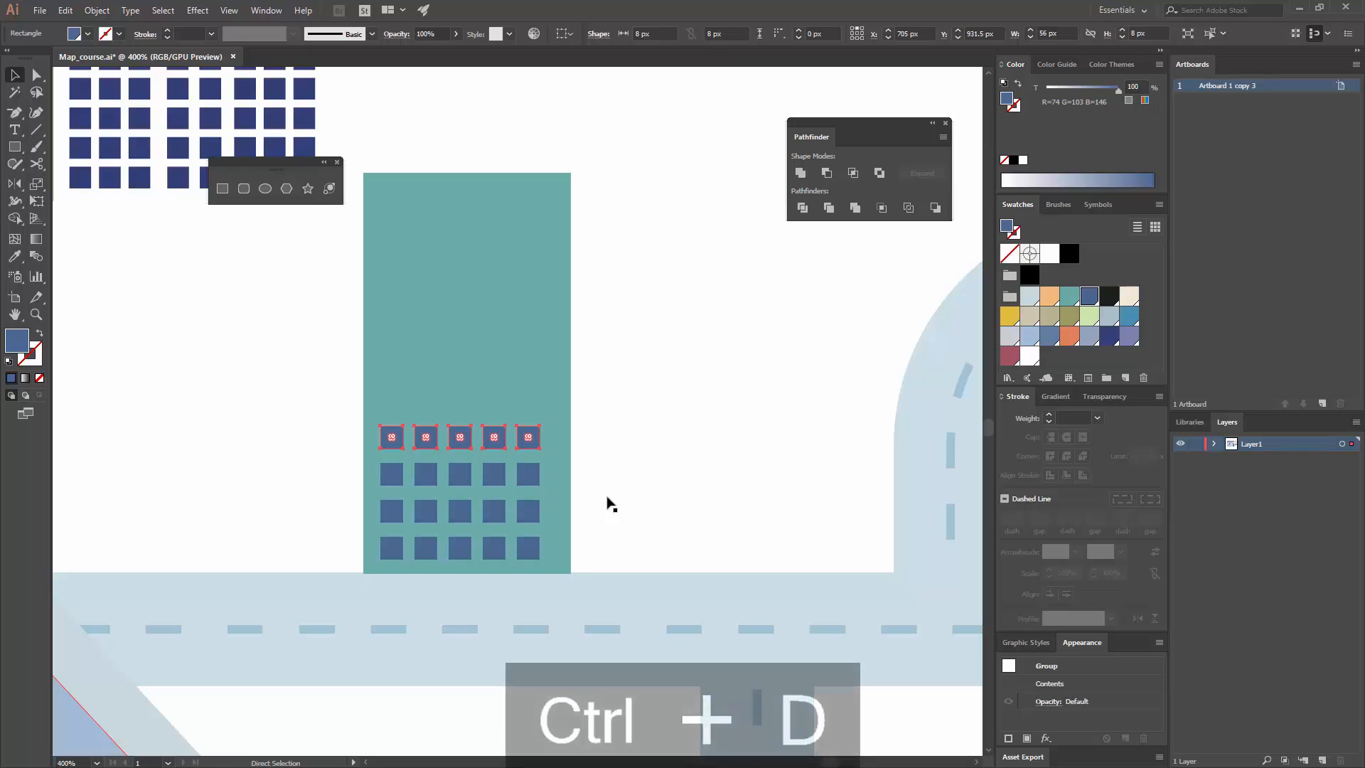
key("ctrl+d")
key("ctrl+d")
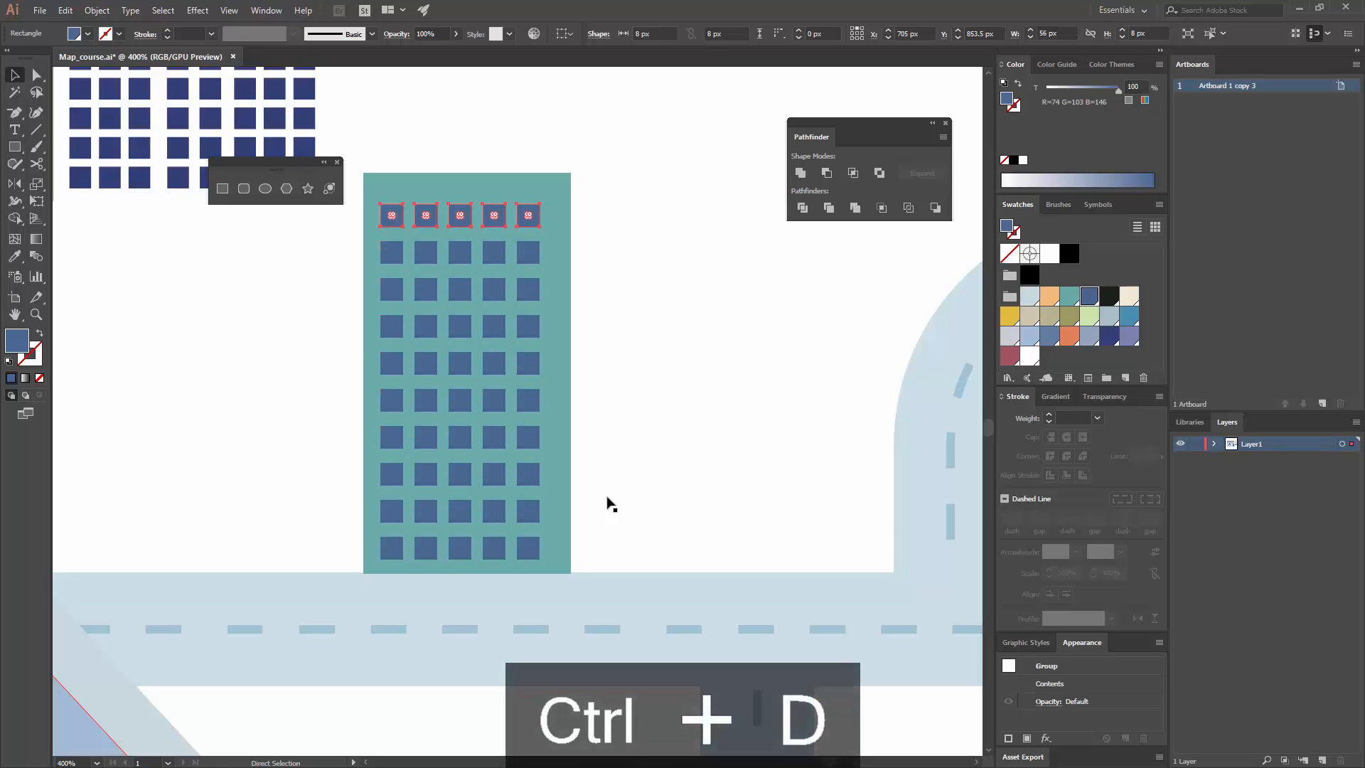
left_click(615, 457)
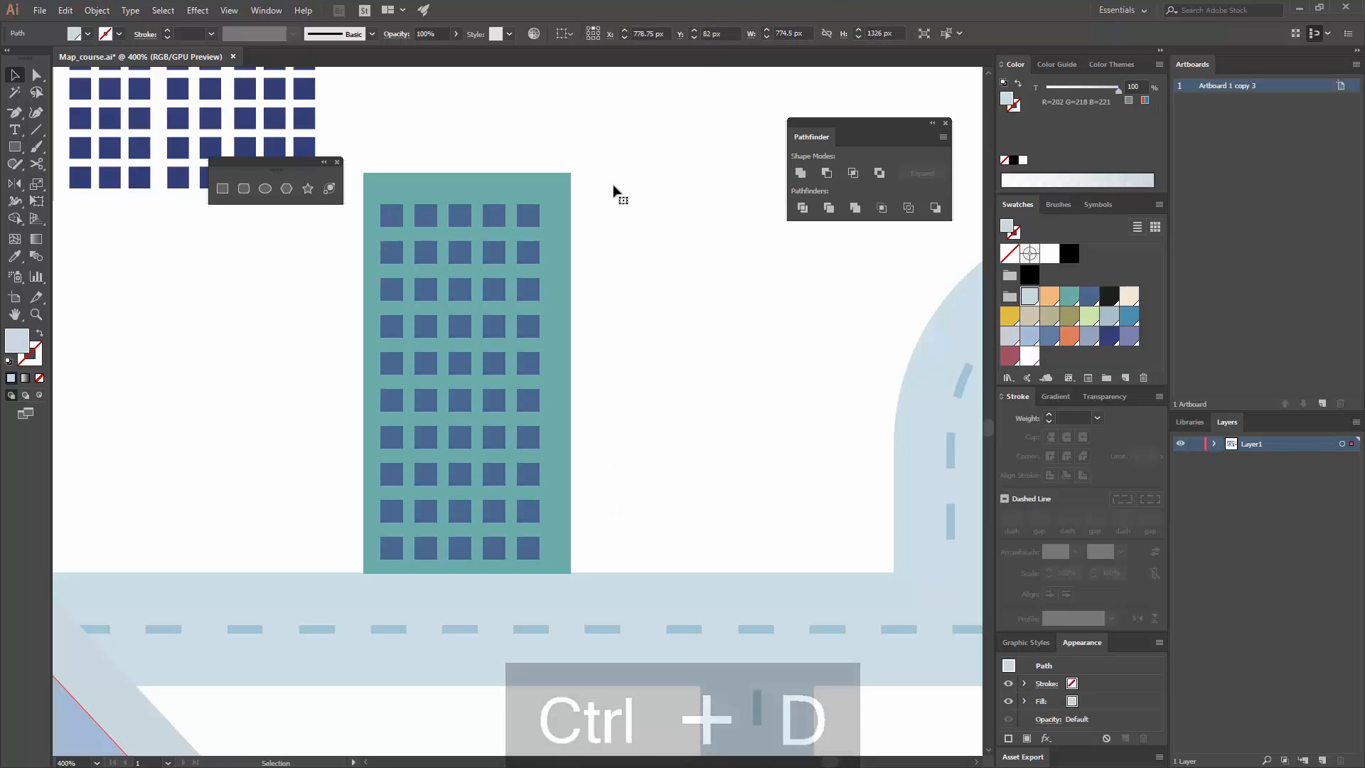
Step: Draw a taller rectangle about 59 × 169 px overlapping the teal building's right edge, standing on the road, and fill it white
key("ctrl+minus")
key("ctrl+minus")
key("ctrl+minus")
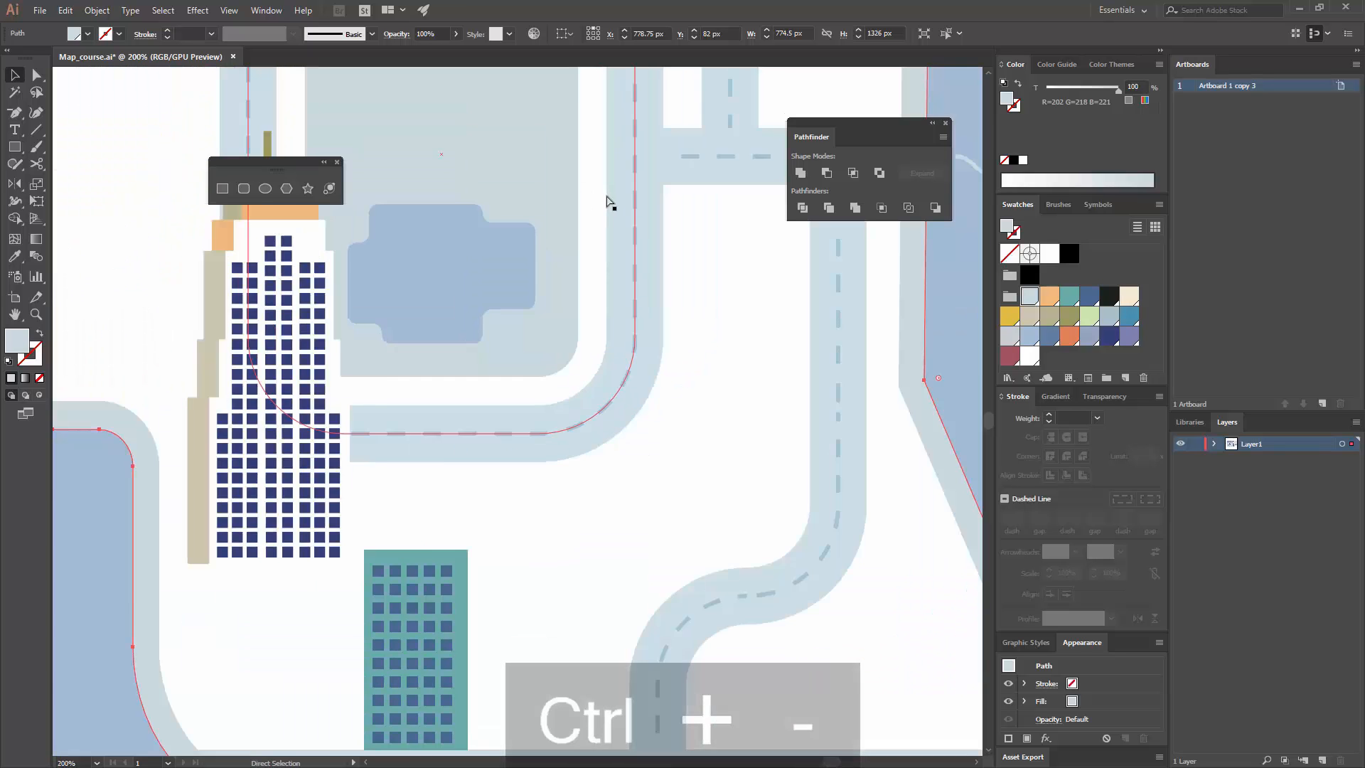
left_click_drag(550, 567, 576, 390)
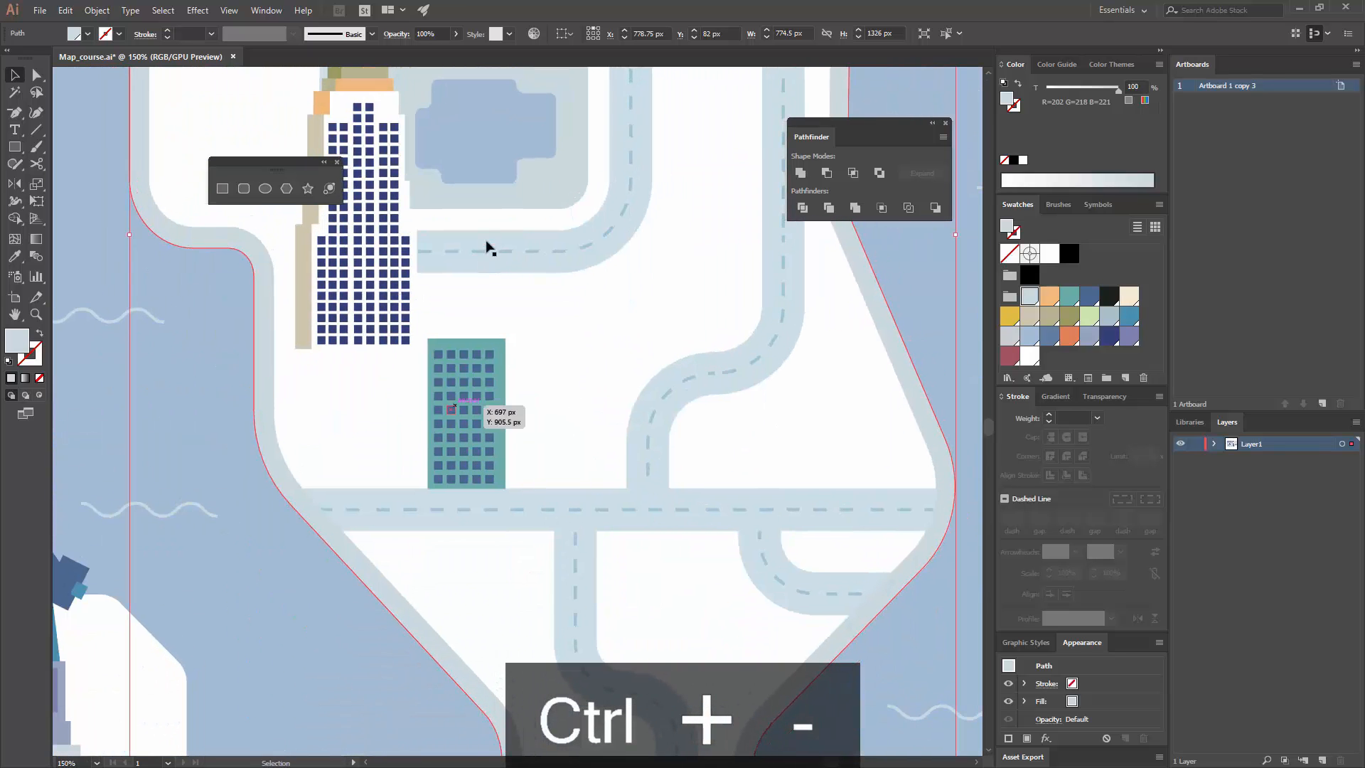
left_click_drag(439, 287, 392, 327)
key("ctrl+equal")
key("ctrl+equal")
left_click_drag(539, 469, 548, 242)
key("m")
left_click_drag(413, 416, 404, 320)
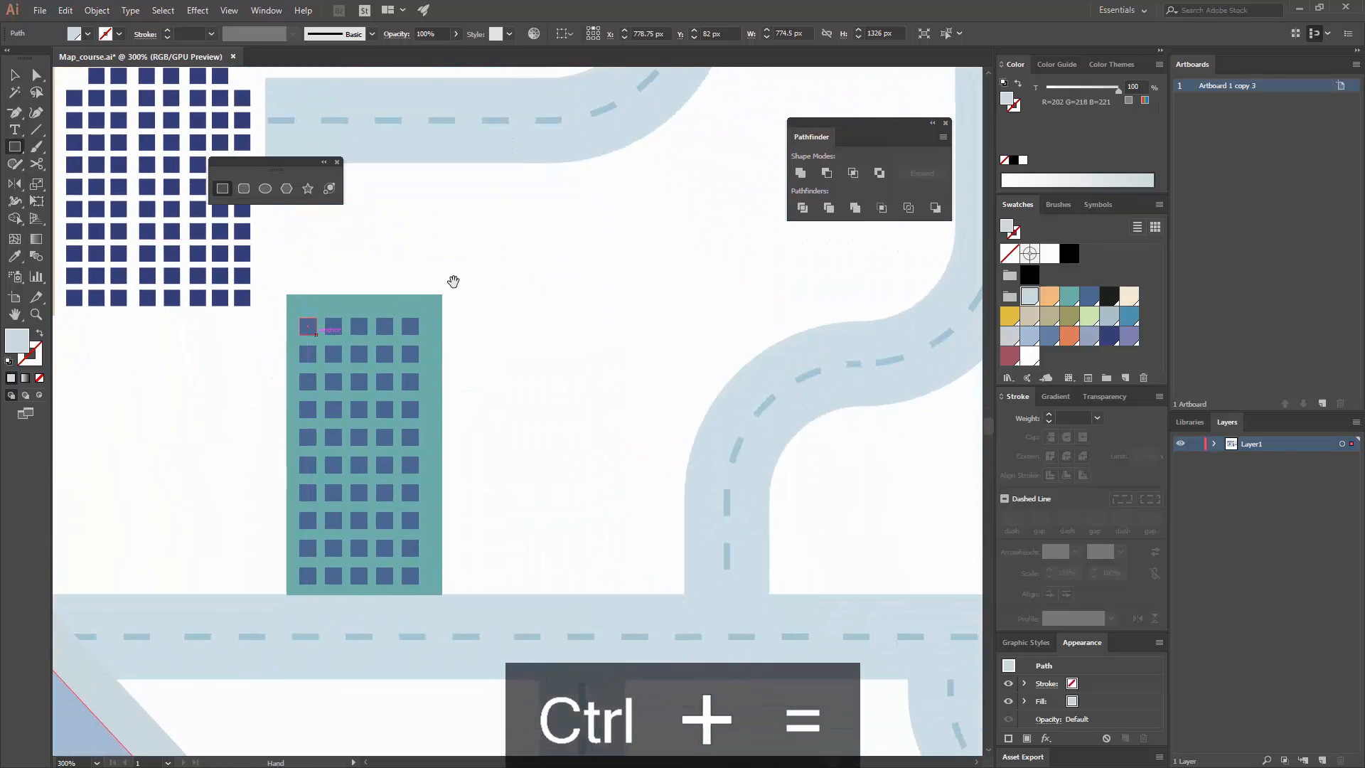
left_click_drag(434, 235, 560, 594)
left_click(1131, 294)
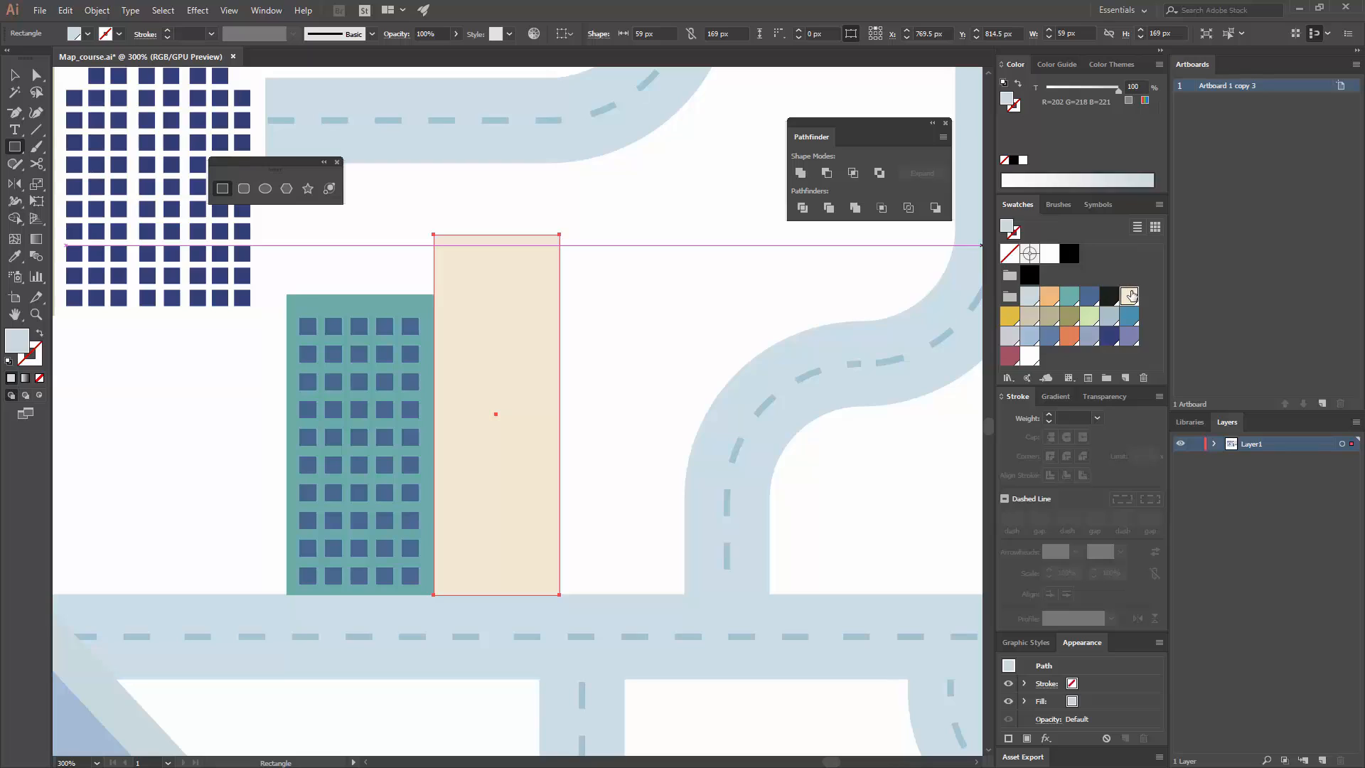
left_click(1031, 357)
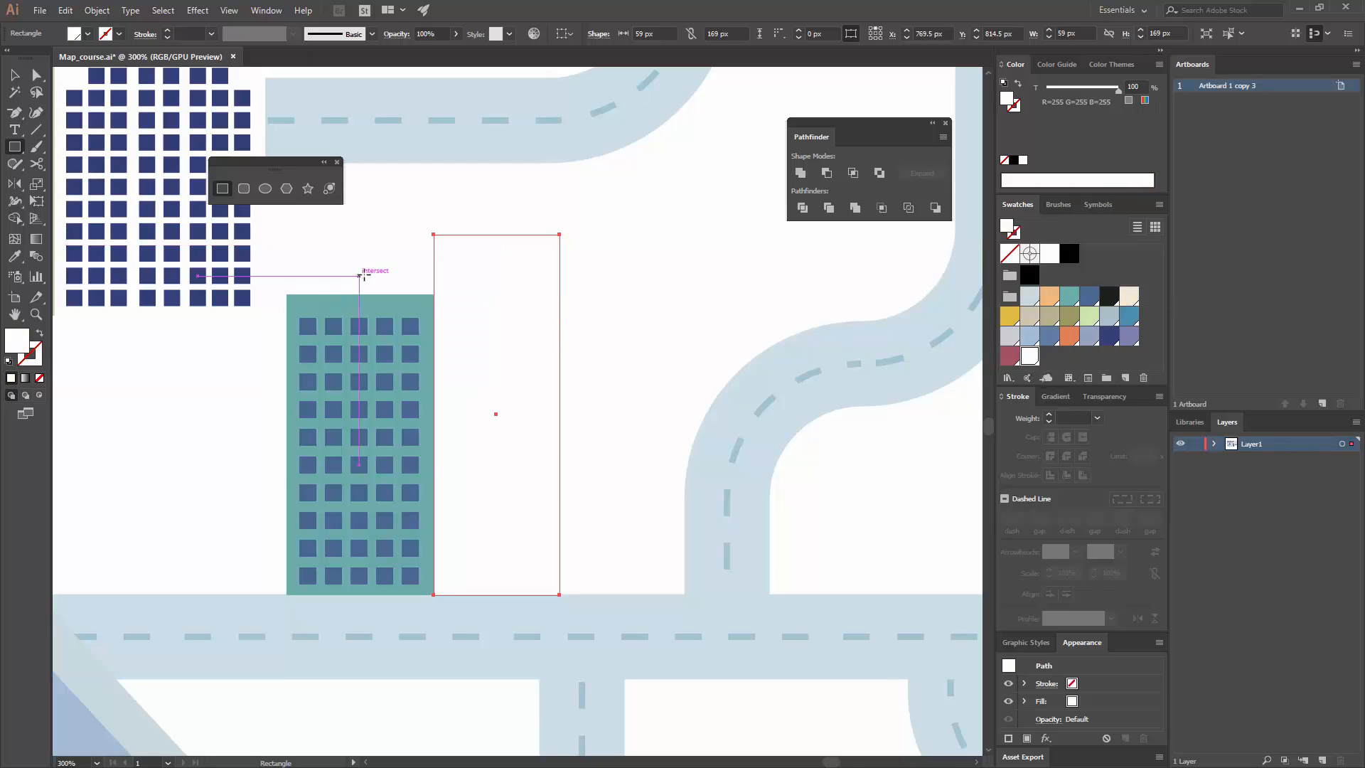
Step: Duplicate the white rectangle 19 px to the right, behind the original, and fill the copy with light green
key("v")
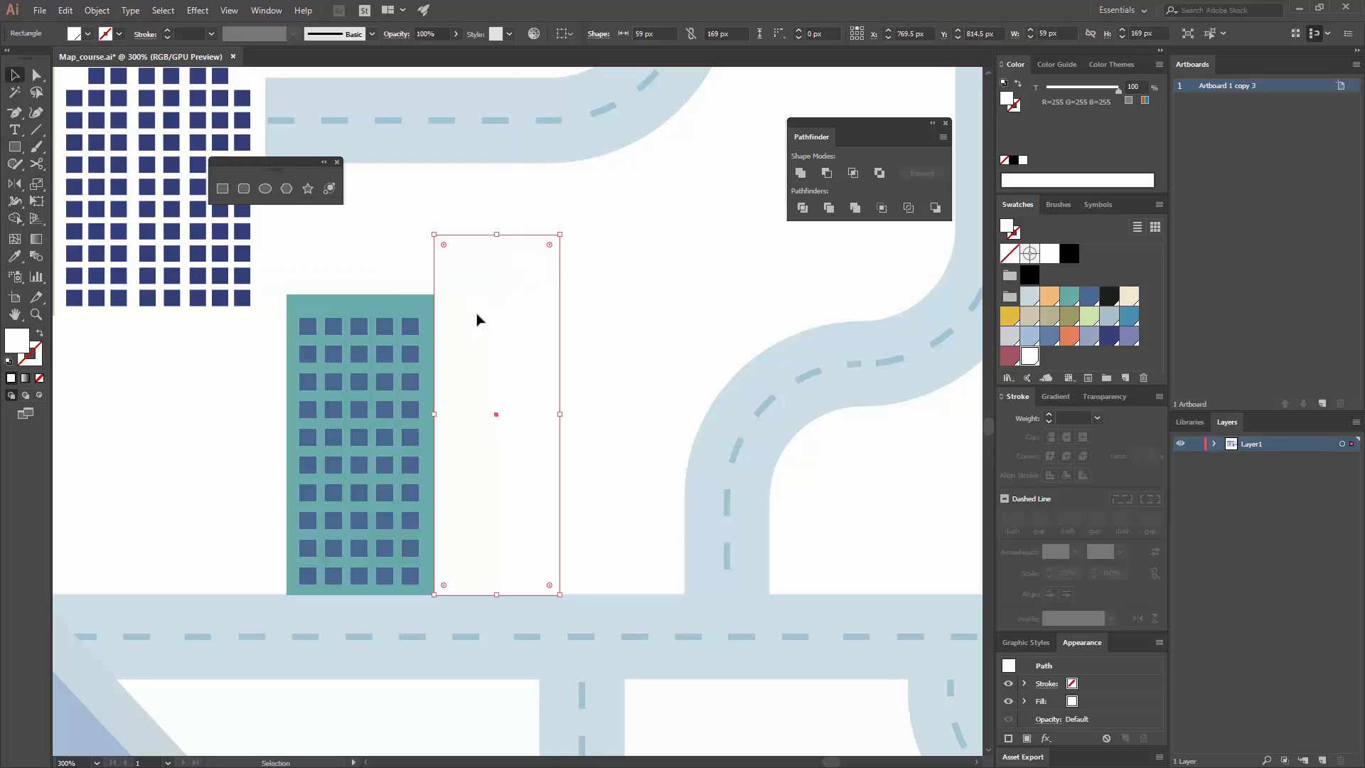
left_click_drag(477, 319, 460, 257)
right_click(466, 254)
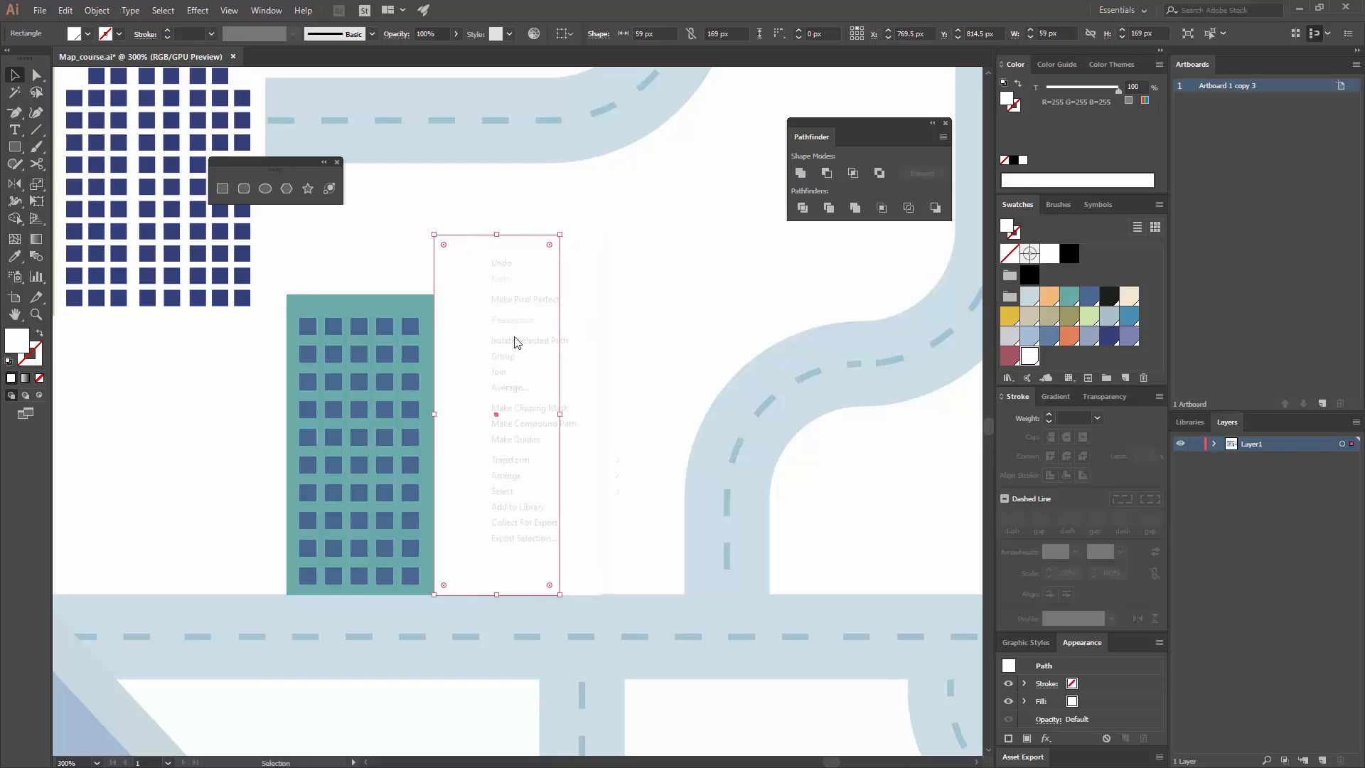
mouse_move(518, 476)
left_click(432, 476)
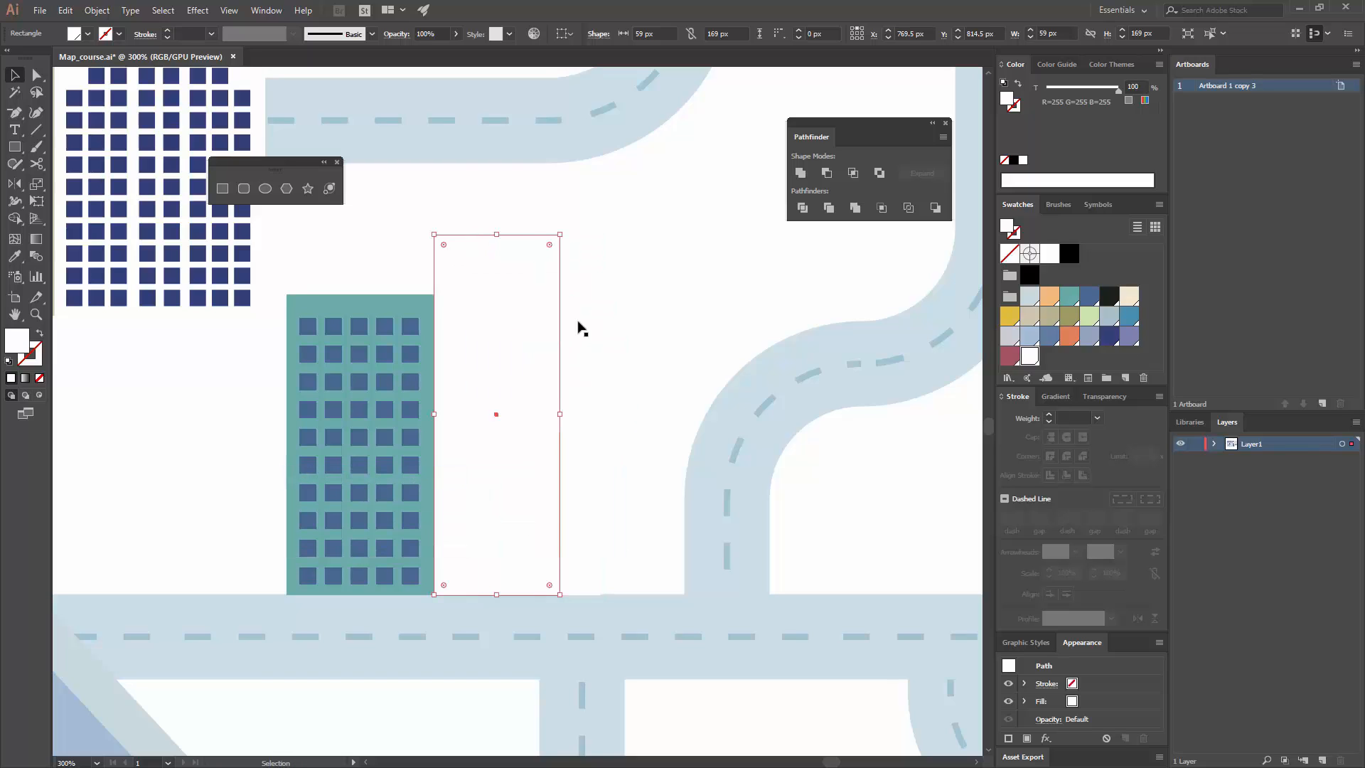
key("ctrl+d")
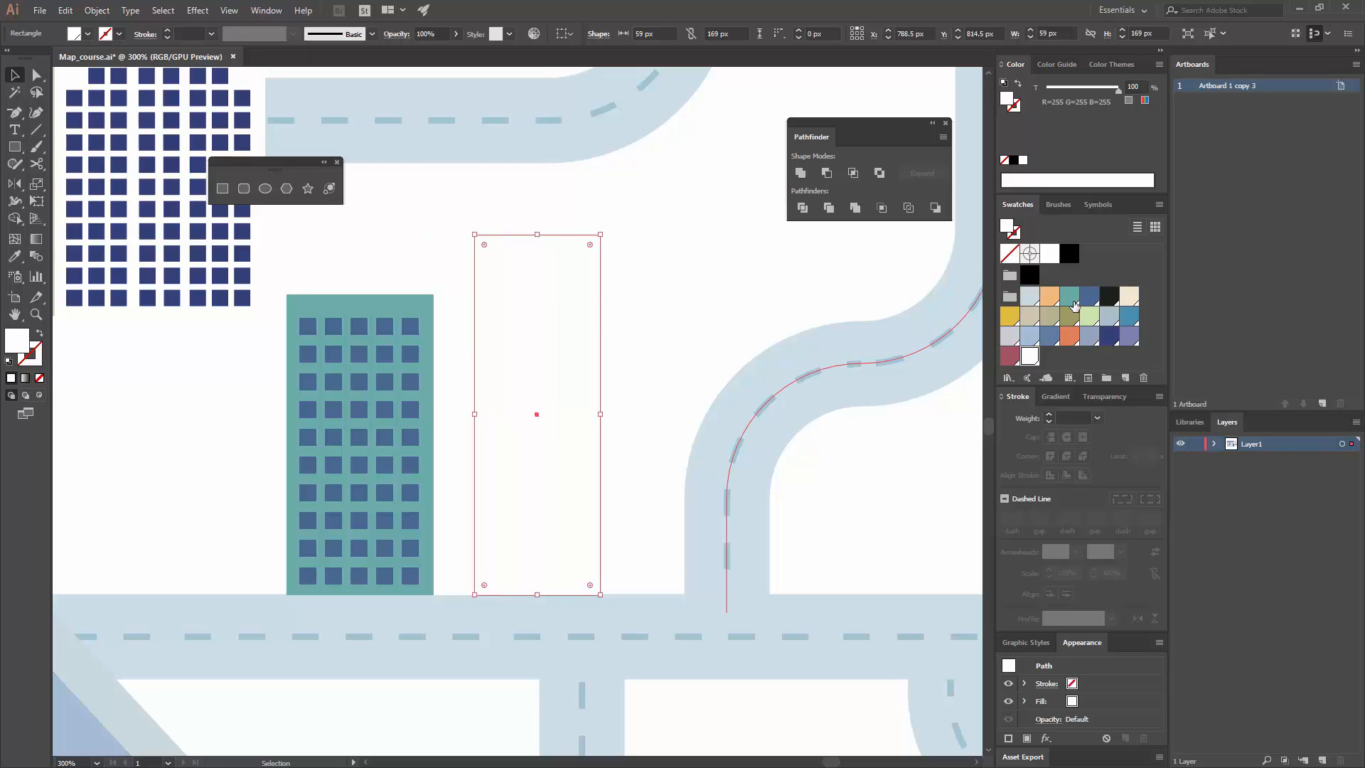
left_click(1090, 315)
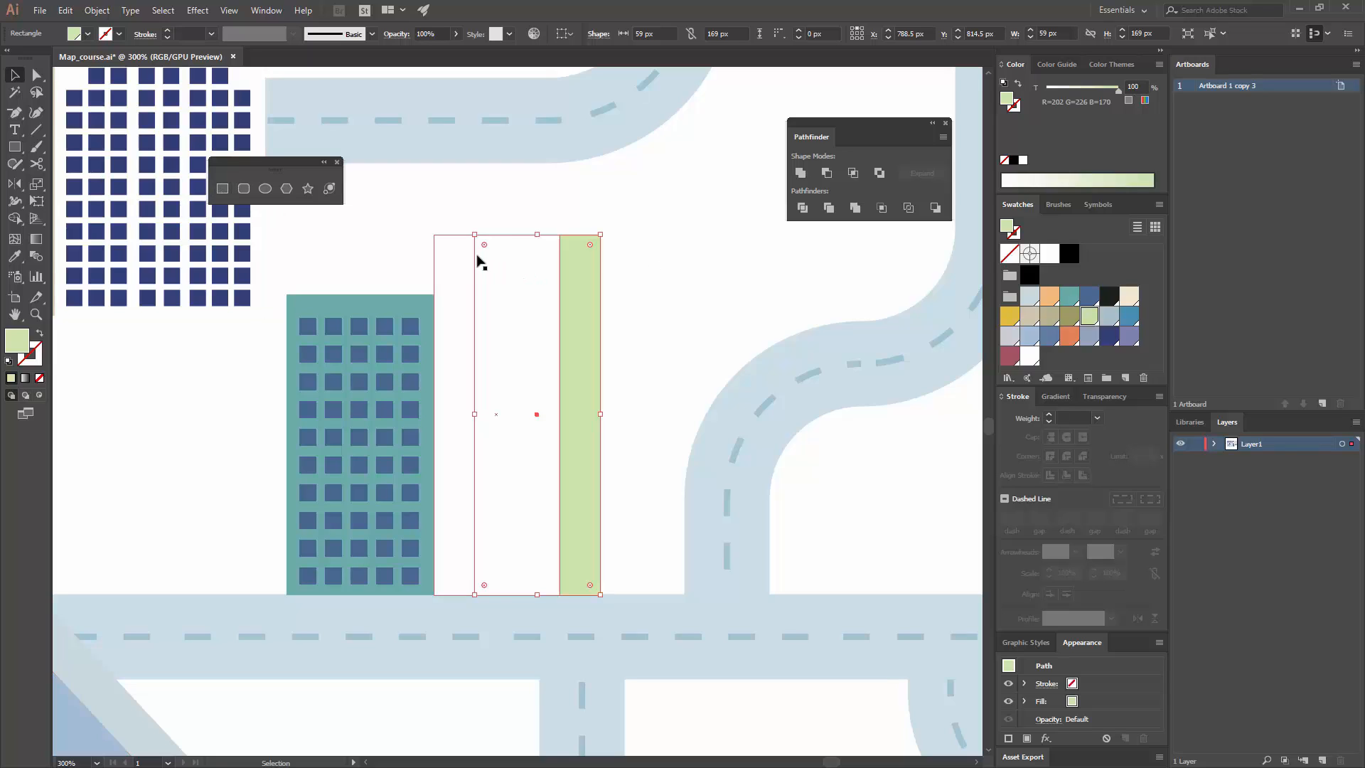
Step: Try a light grey fill on the tall building's front rectangle and return it to white
left_click(462, 255)
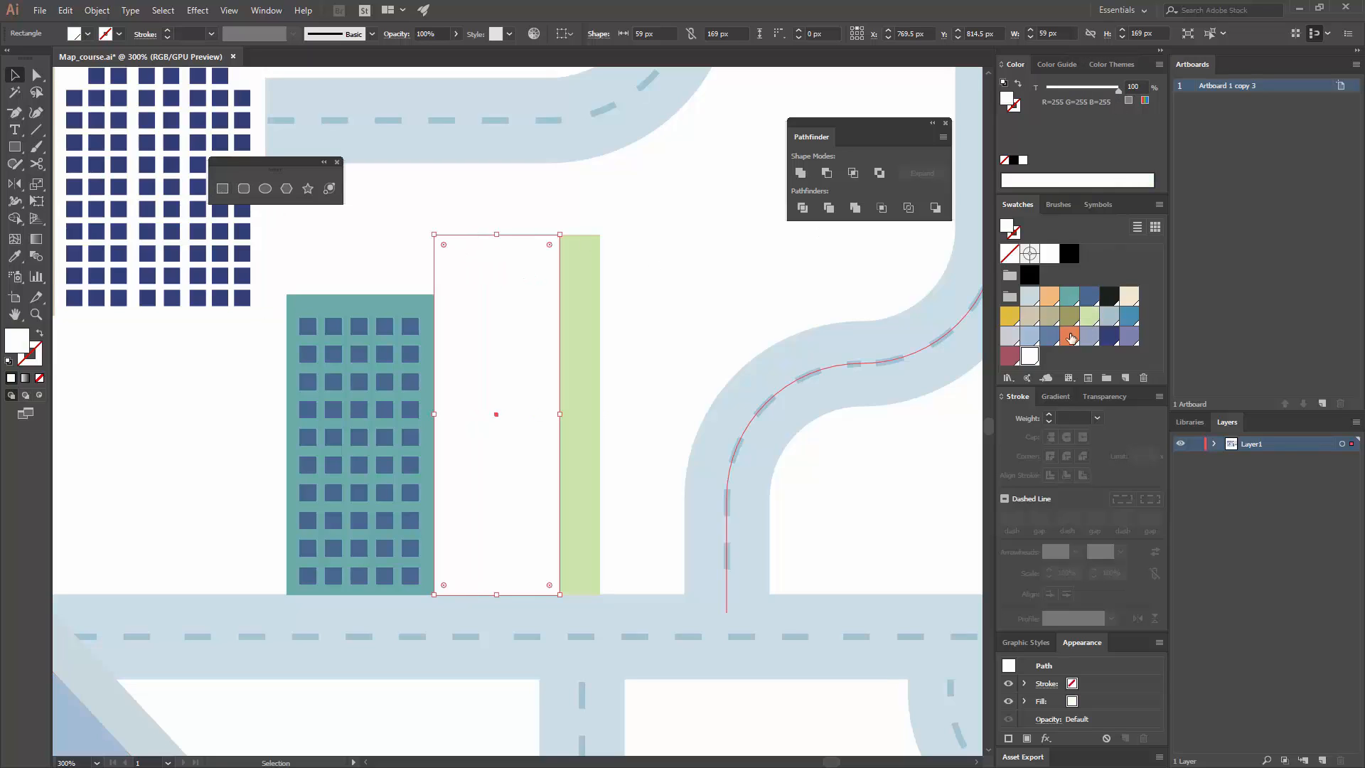
left_click(1010, 337)
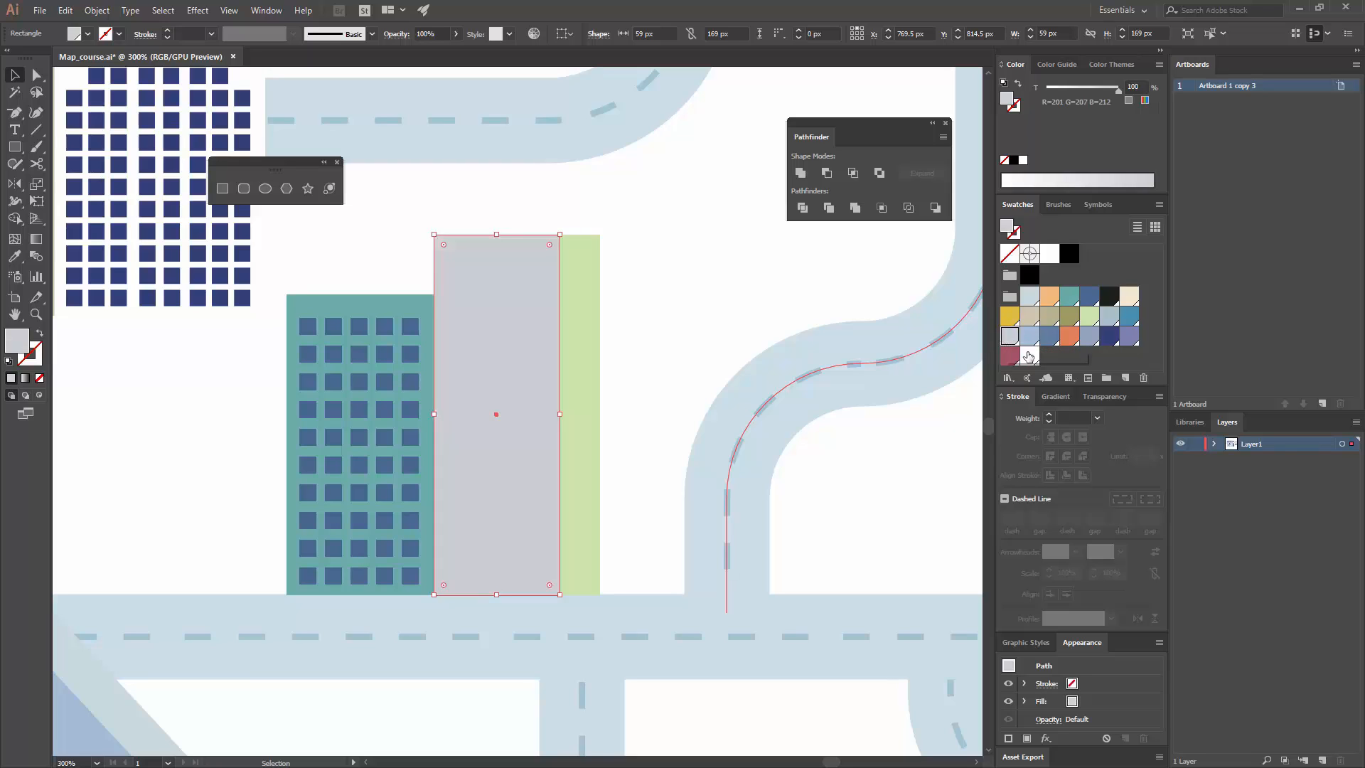
left_click(1029, 356)
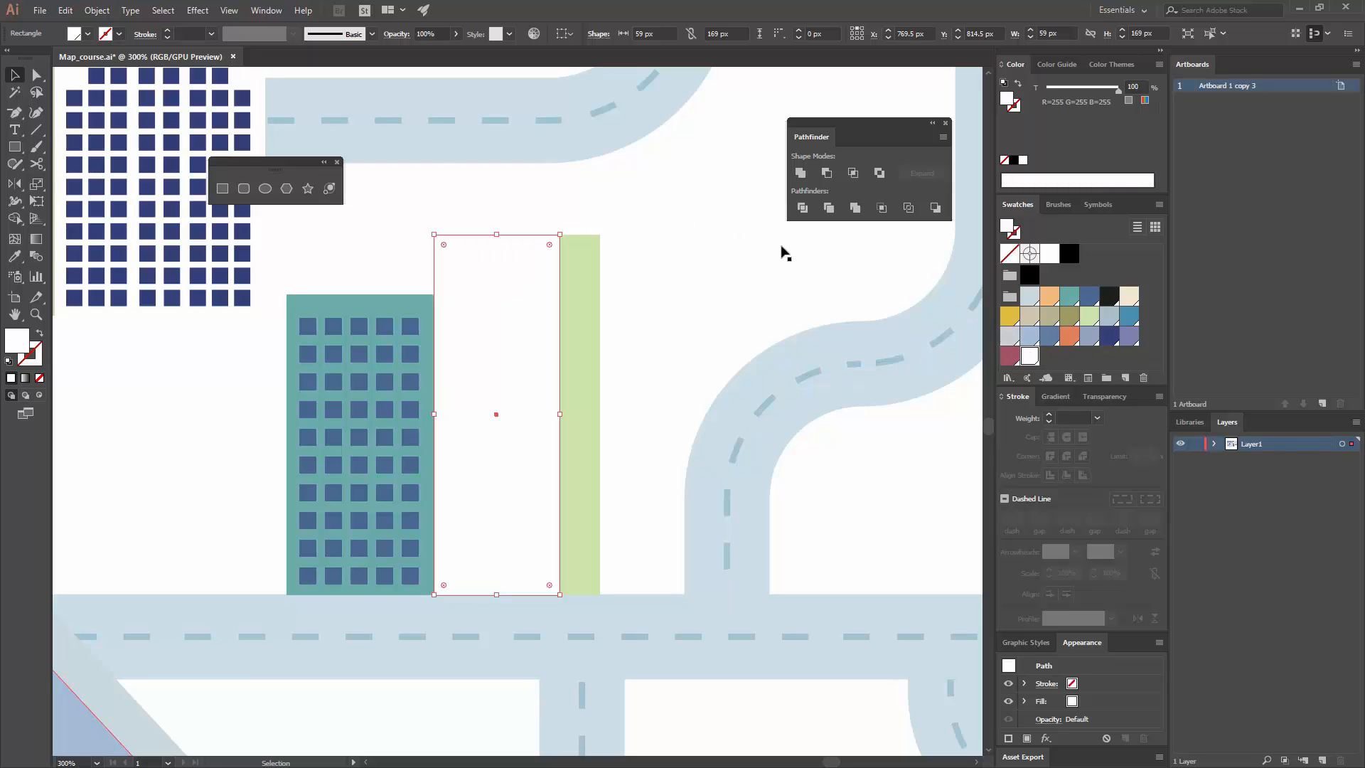
Step: Draw a window strip about 46 × 6 px near the top of the white tall building and fill it with blue (R=74 G=103 B=146)
left_click(224, 189)
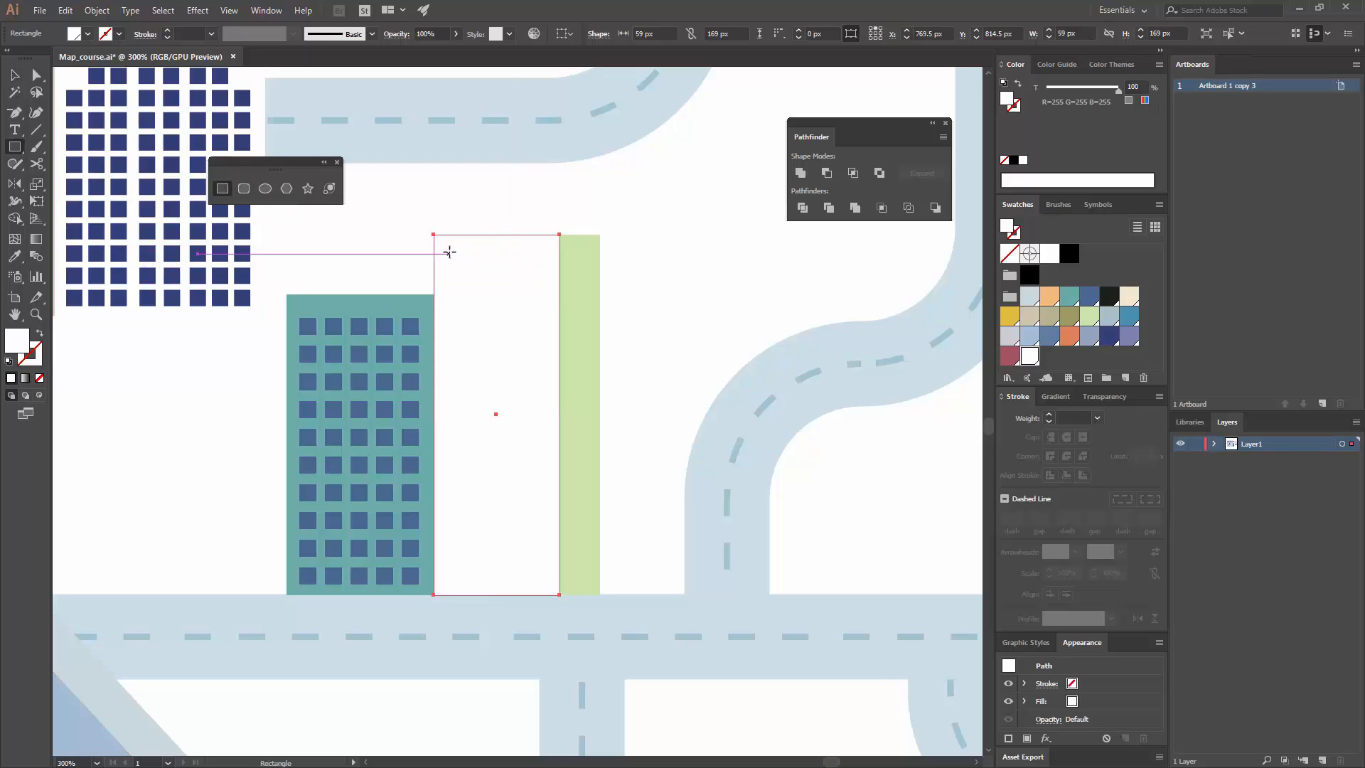
left_click_drag(448, 254, 547, 267)
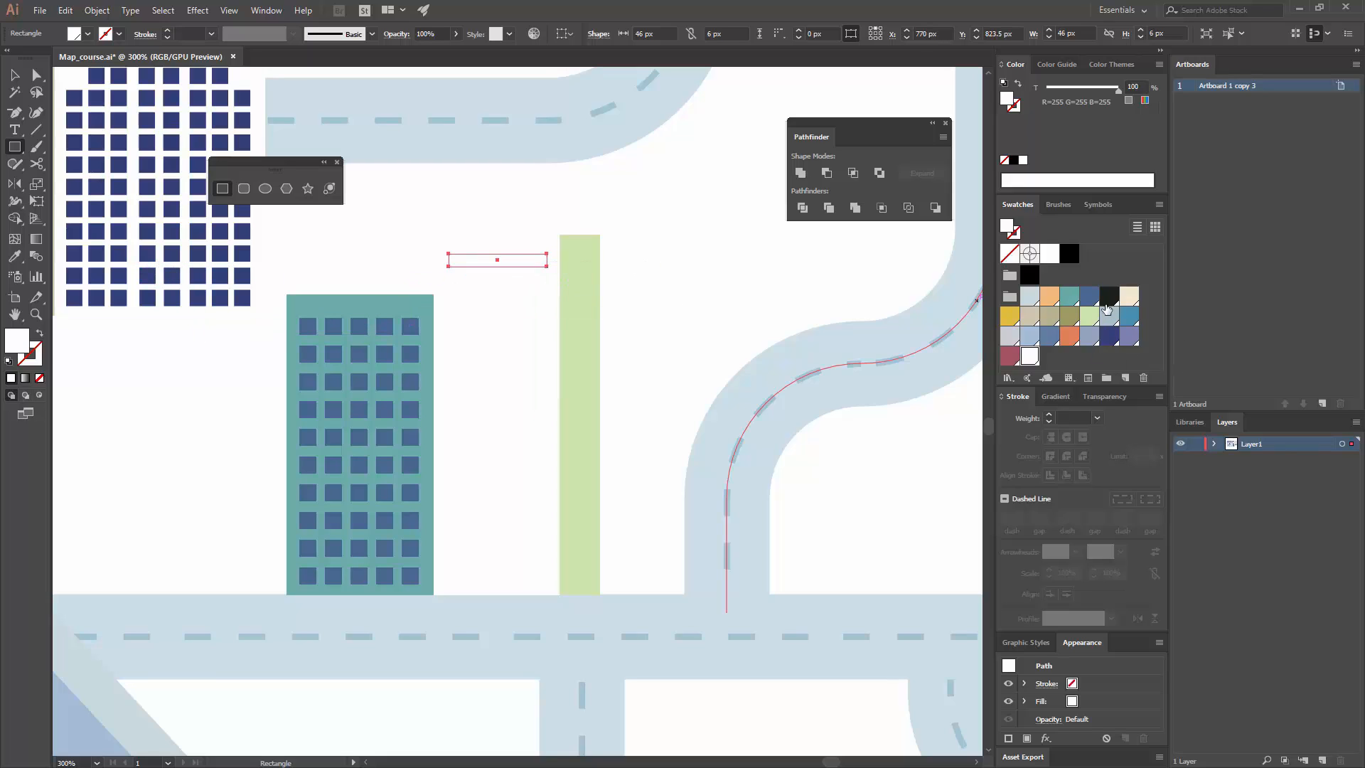
left_click(1110, 337)
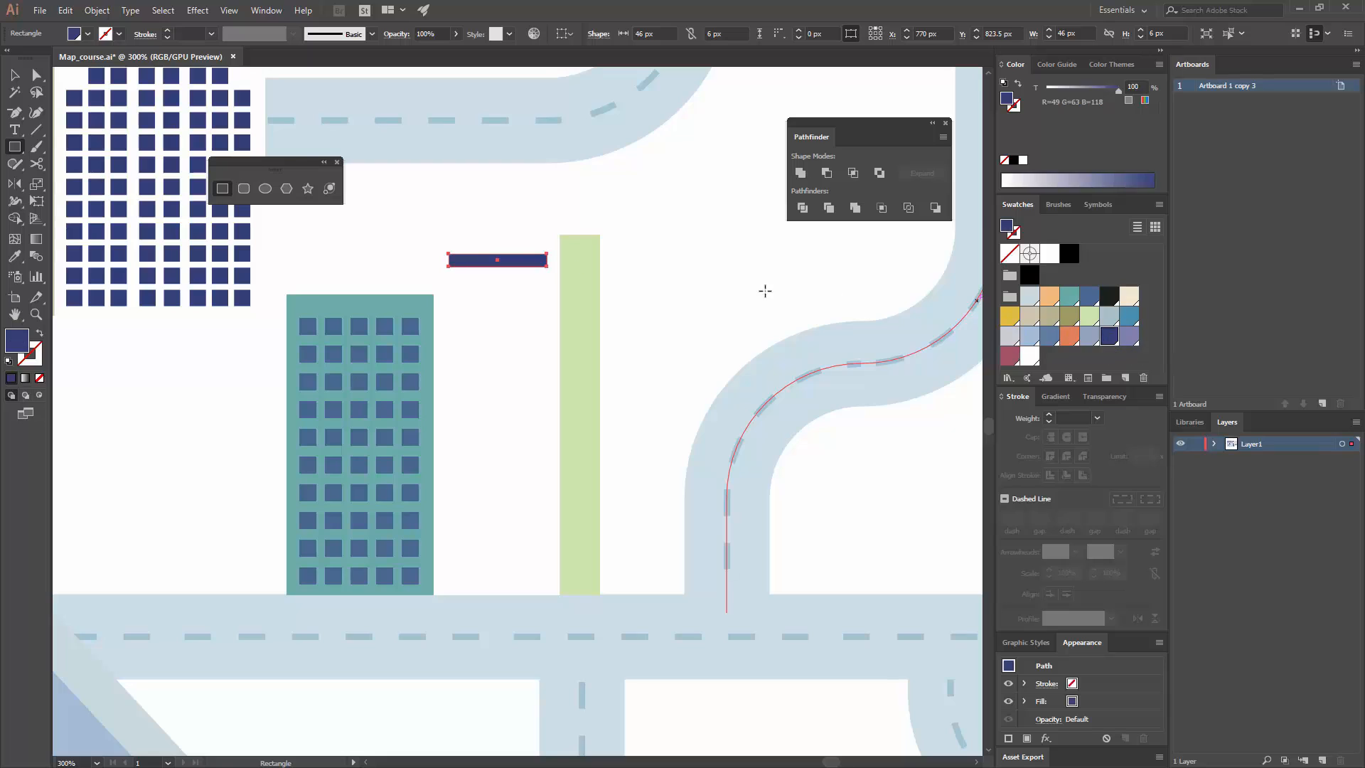
left_click(1089, 296)
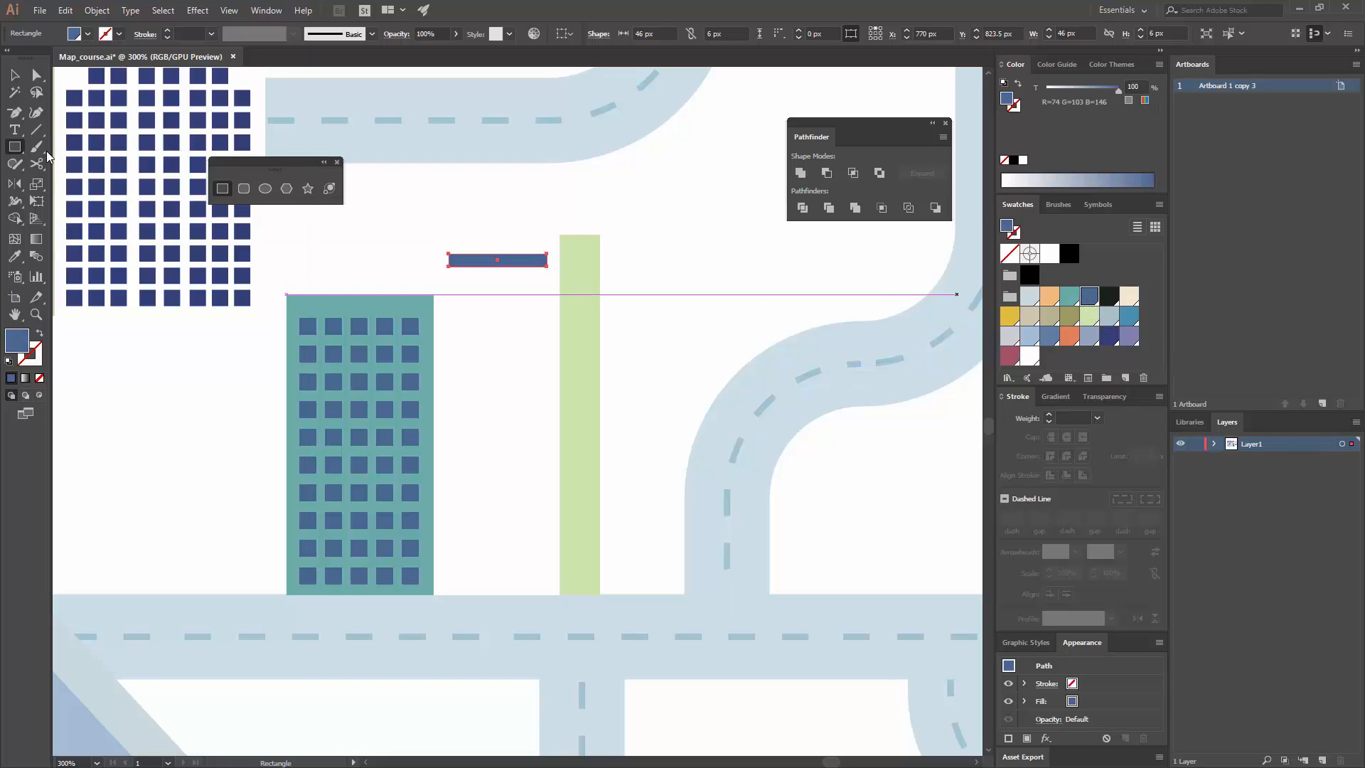
Step: Copy the blue window strip 11 px downward and repeat the copy until fourteen strips fill the white facade
left_click(14, 74)
left_click_drag(530, 267, 532, 292)
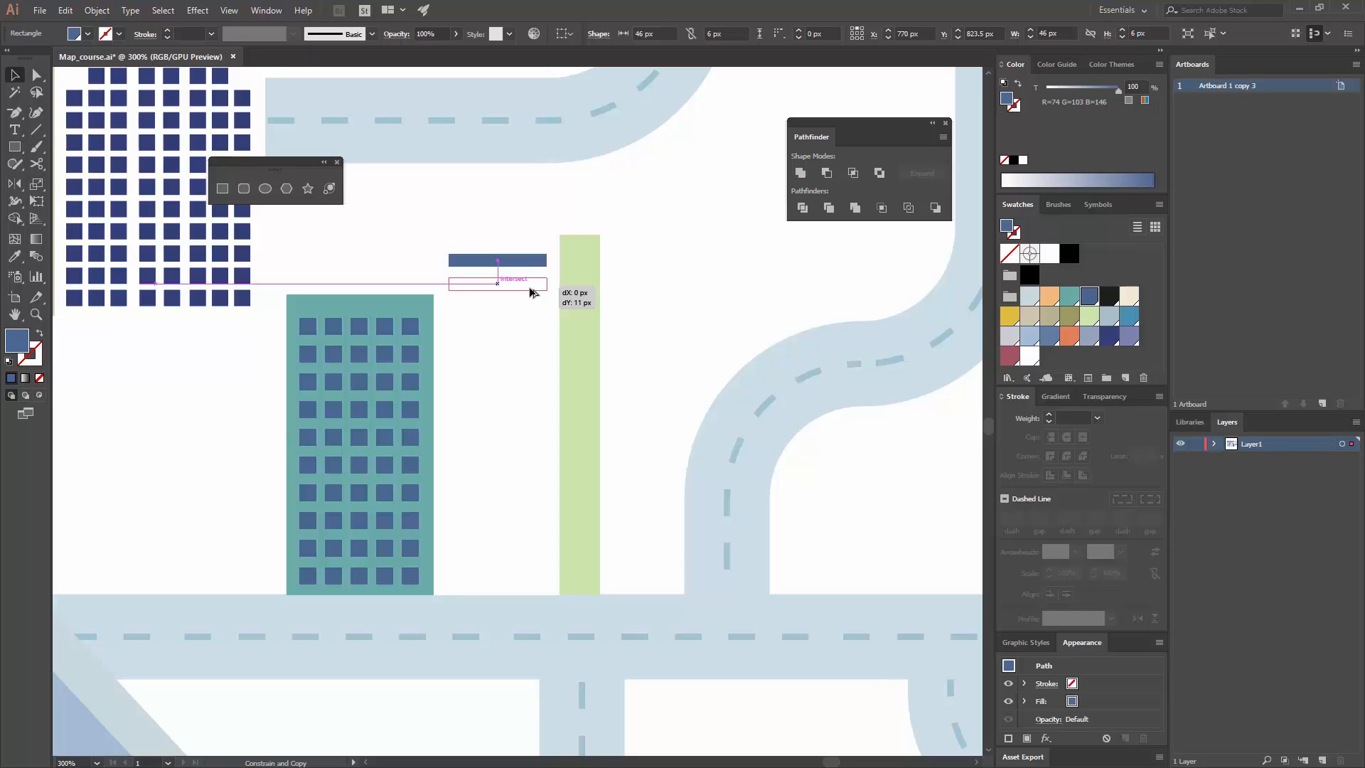
left_click_drag(532, 291, 533, 291)
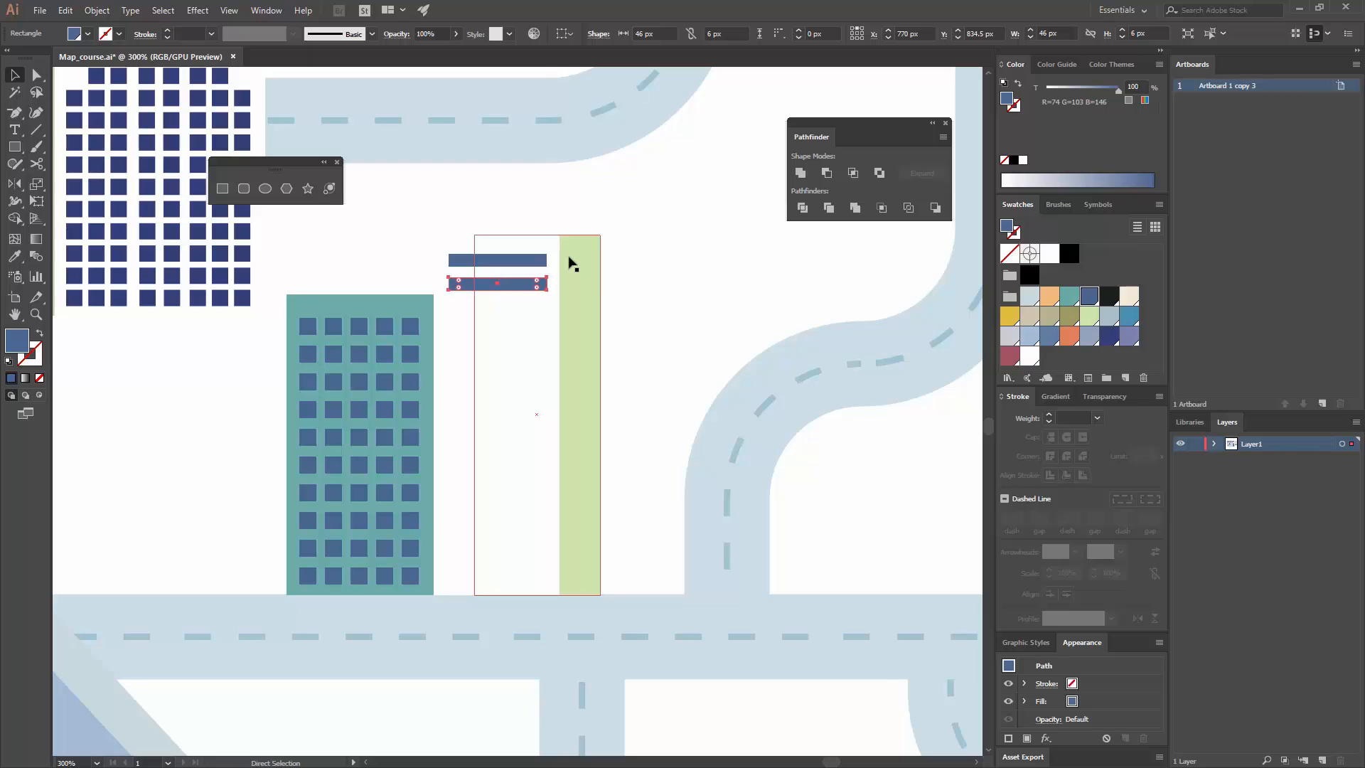
key("ctrl+d")
key("ctrl+d")
key("ctrl+d")
key("ctrl+d")
key("ctrl+d")
key("ctrl+d")
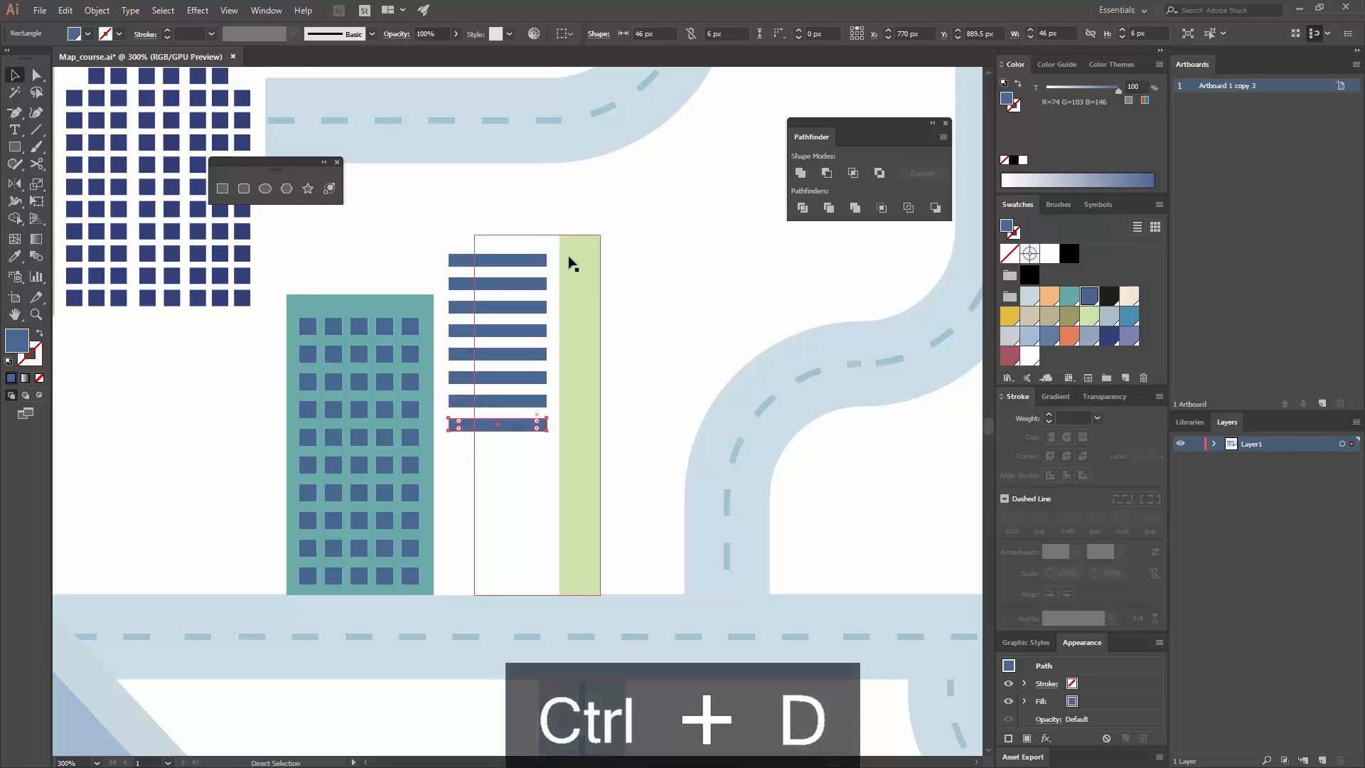
key("ctrl+d")
key("ctrl+d")
key("ctrl+d")
key("ctrl+d")
key("ctrl+d")
key("ctrl+d")
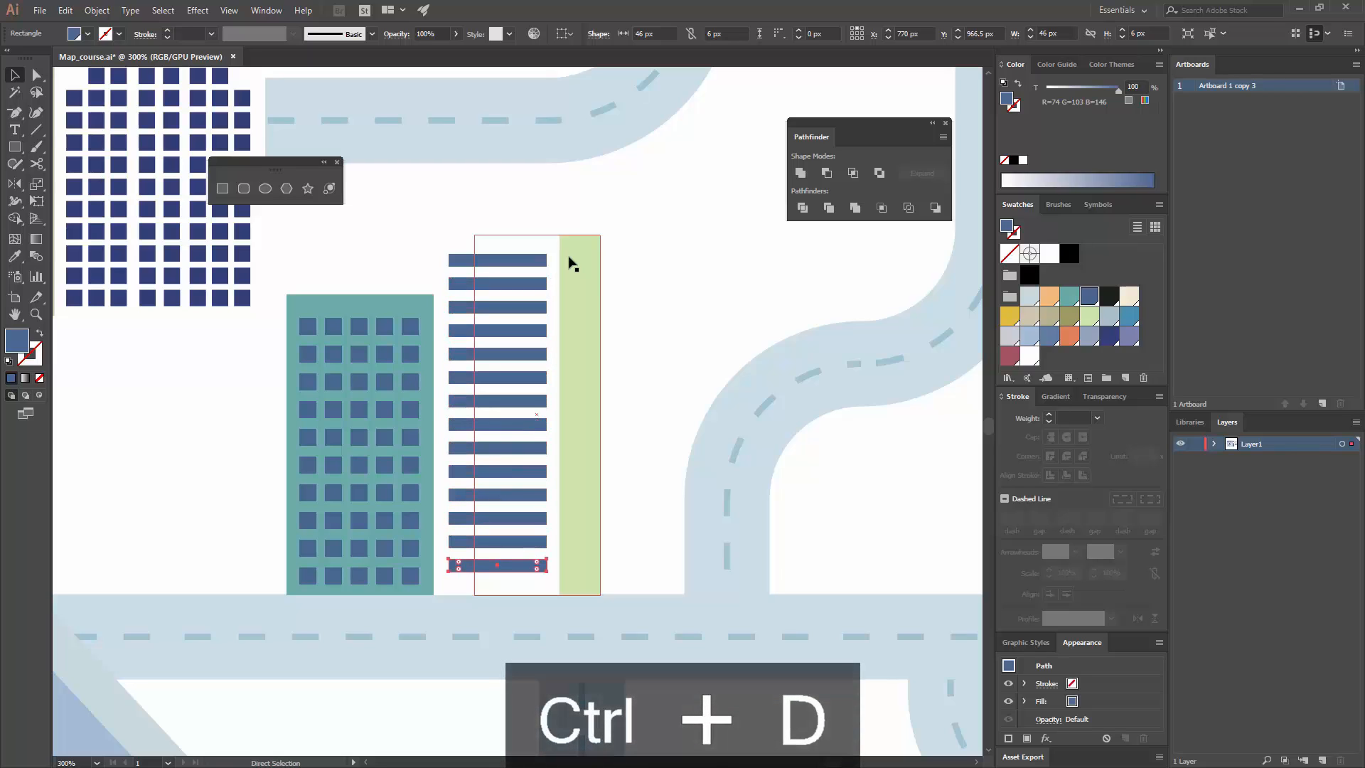
Step: Group all the blue window strips and duplicate the group 58 px to the right, over the light green side
left_click(527, 544, "shift")
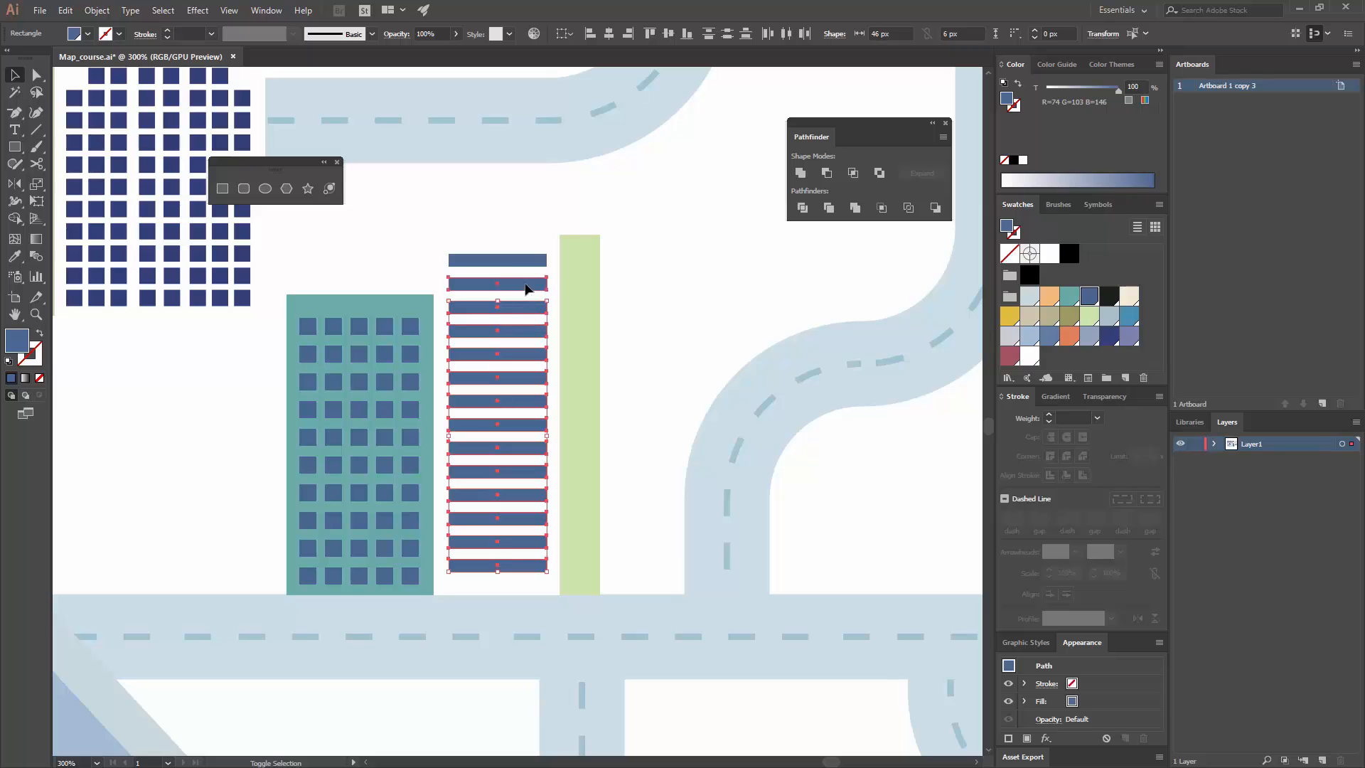
key("a")
key("ctrl+g")
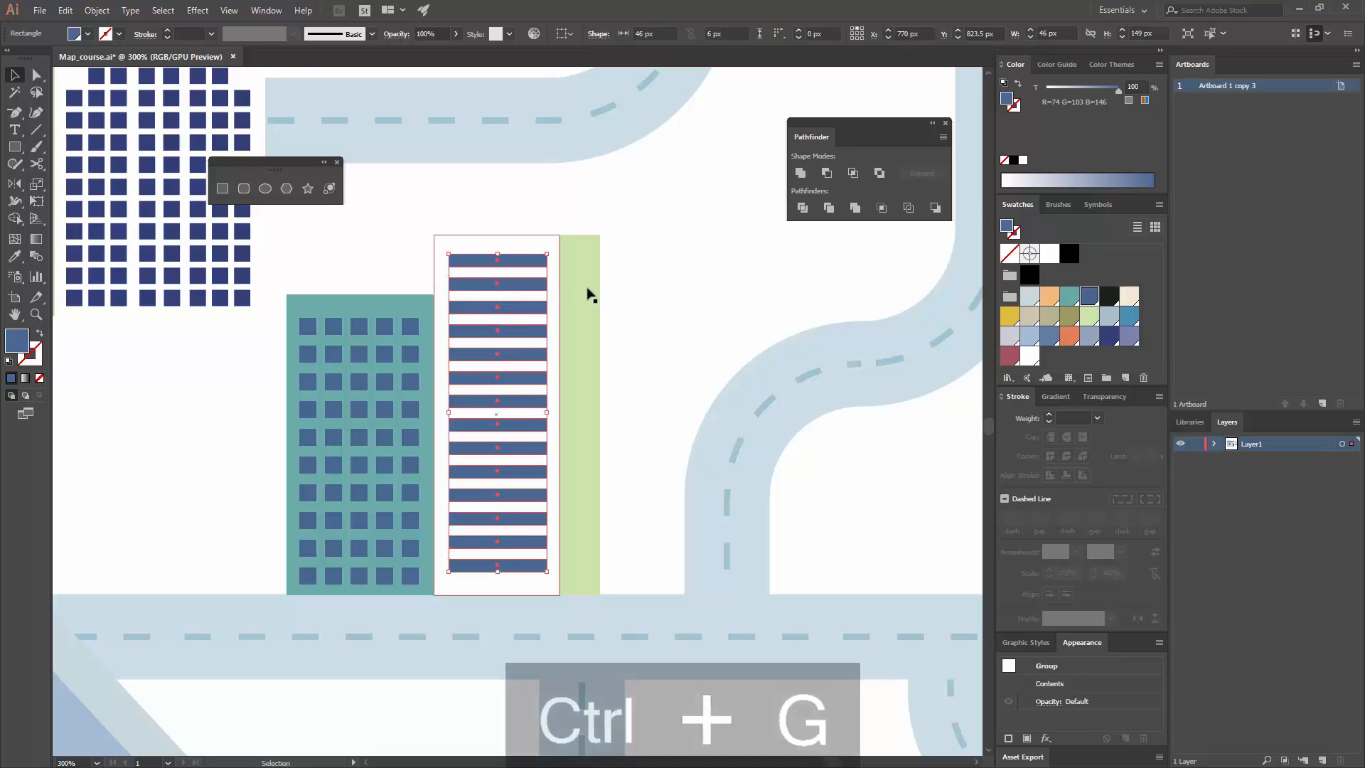
left_click_drag(509, 268, 629, 263)
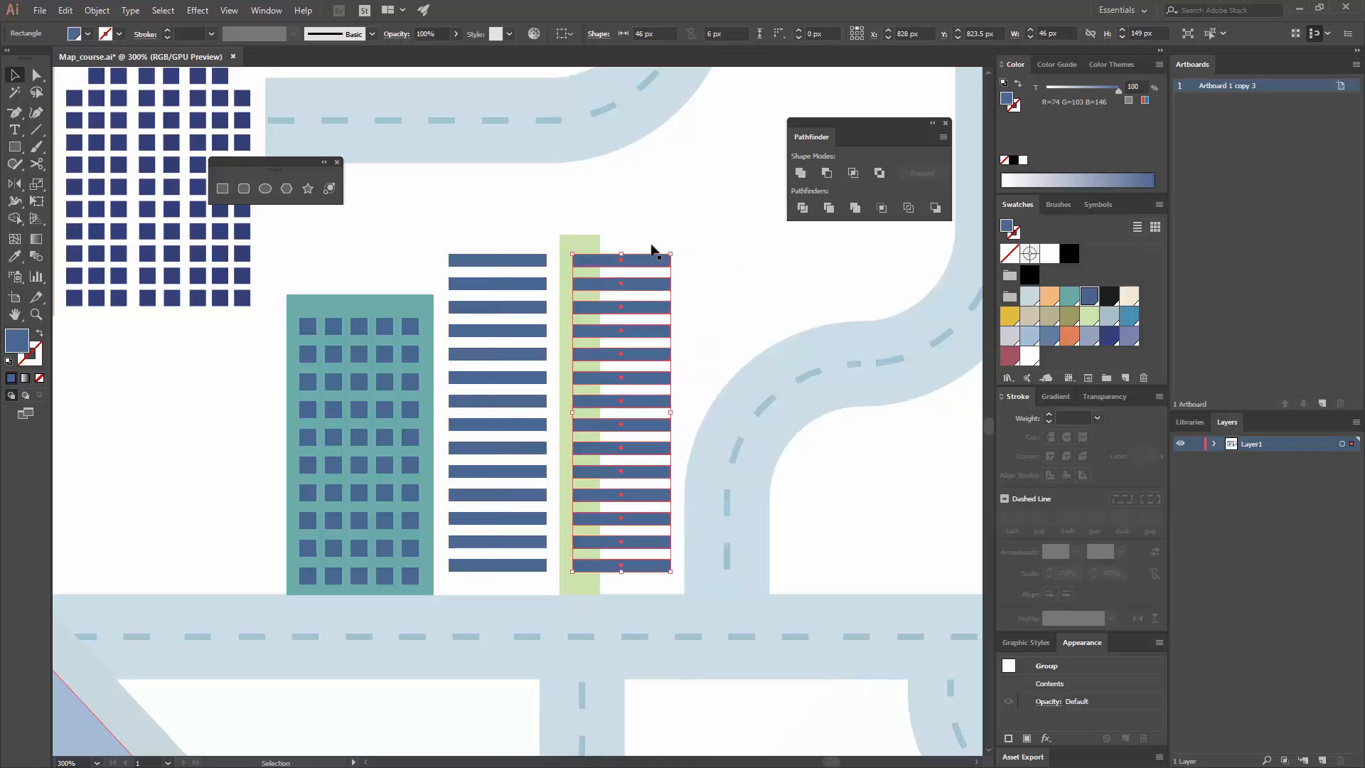
left_click(662, 221)
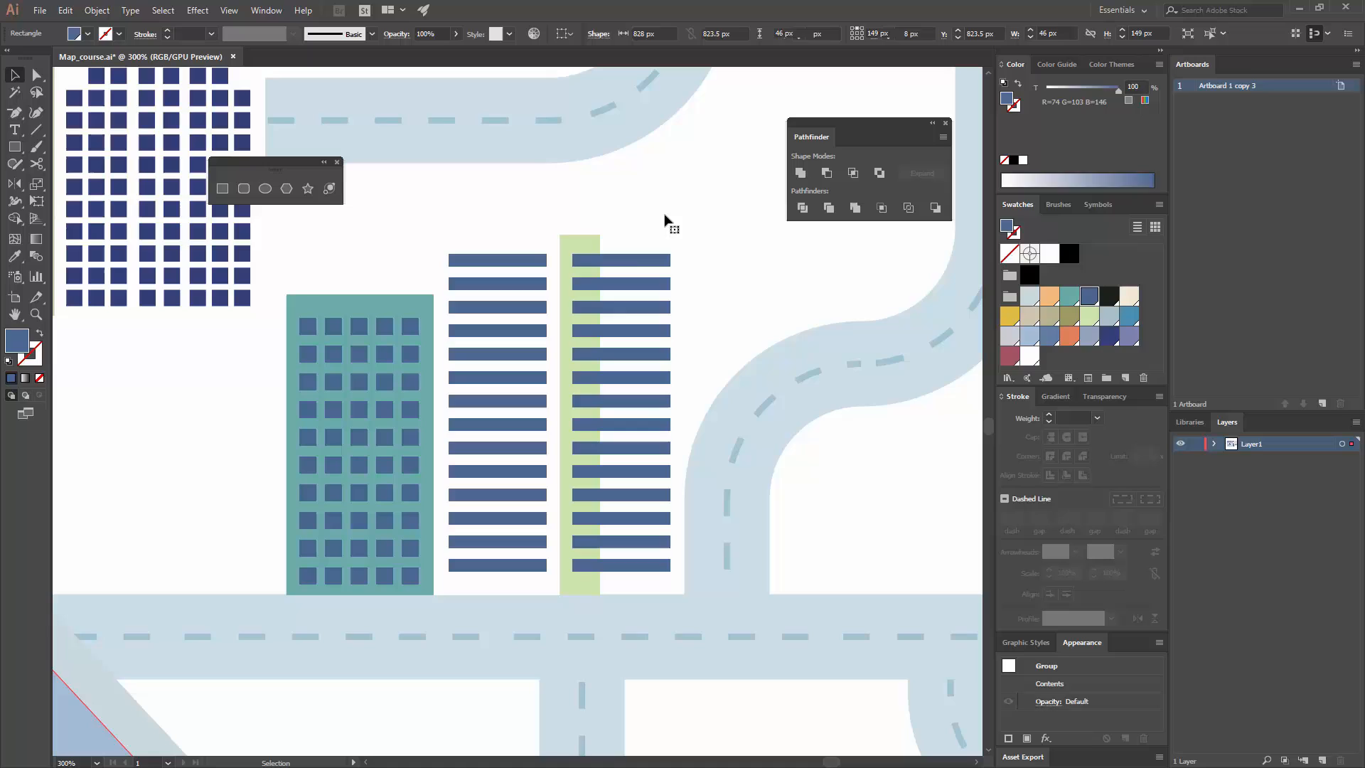
Step: Cut the duplicated strip group and paste it in place inside the light green side rectangle so that it is clipped
left_click(634, 269)
key("ctrl+x")
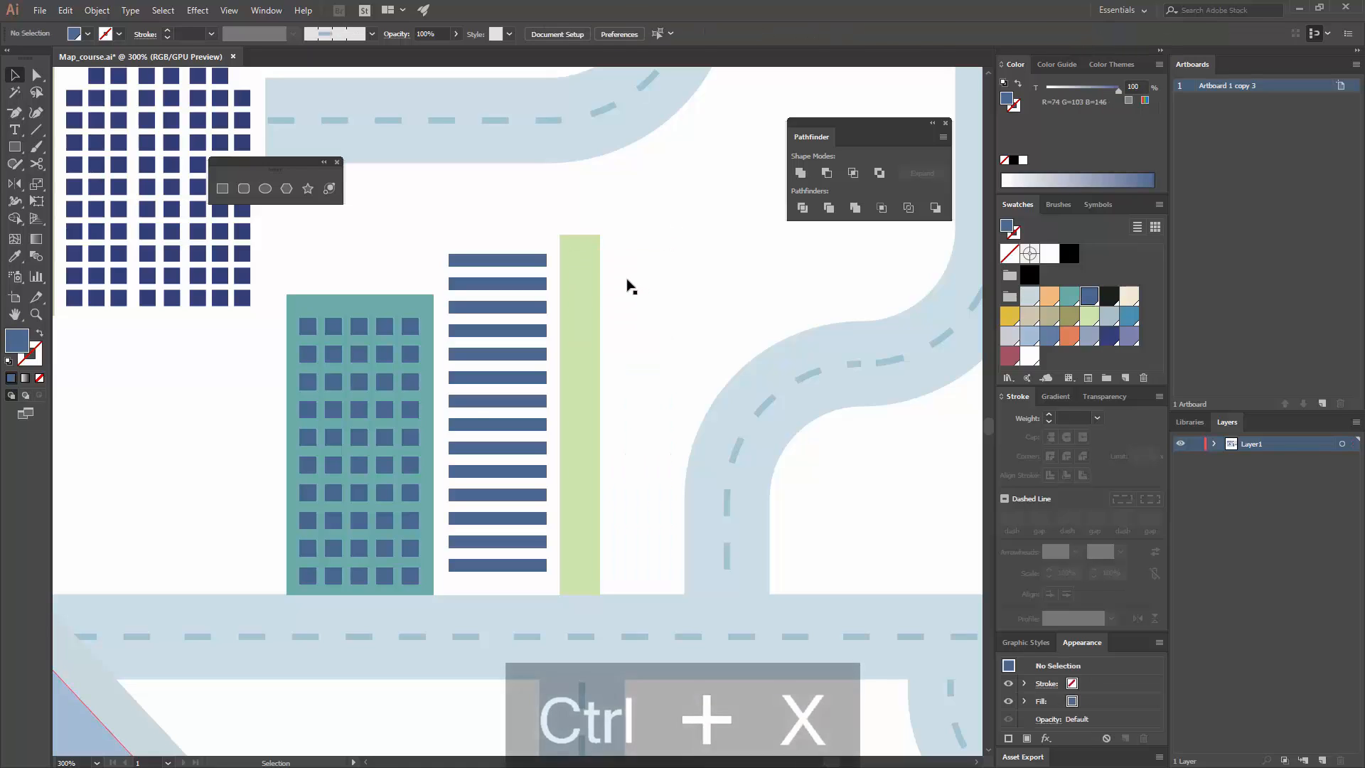
left_click(596, 279)
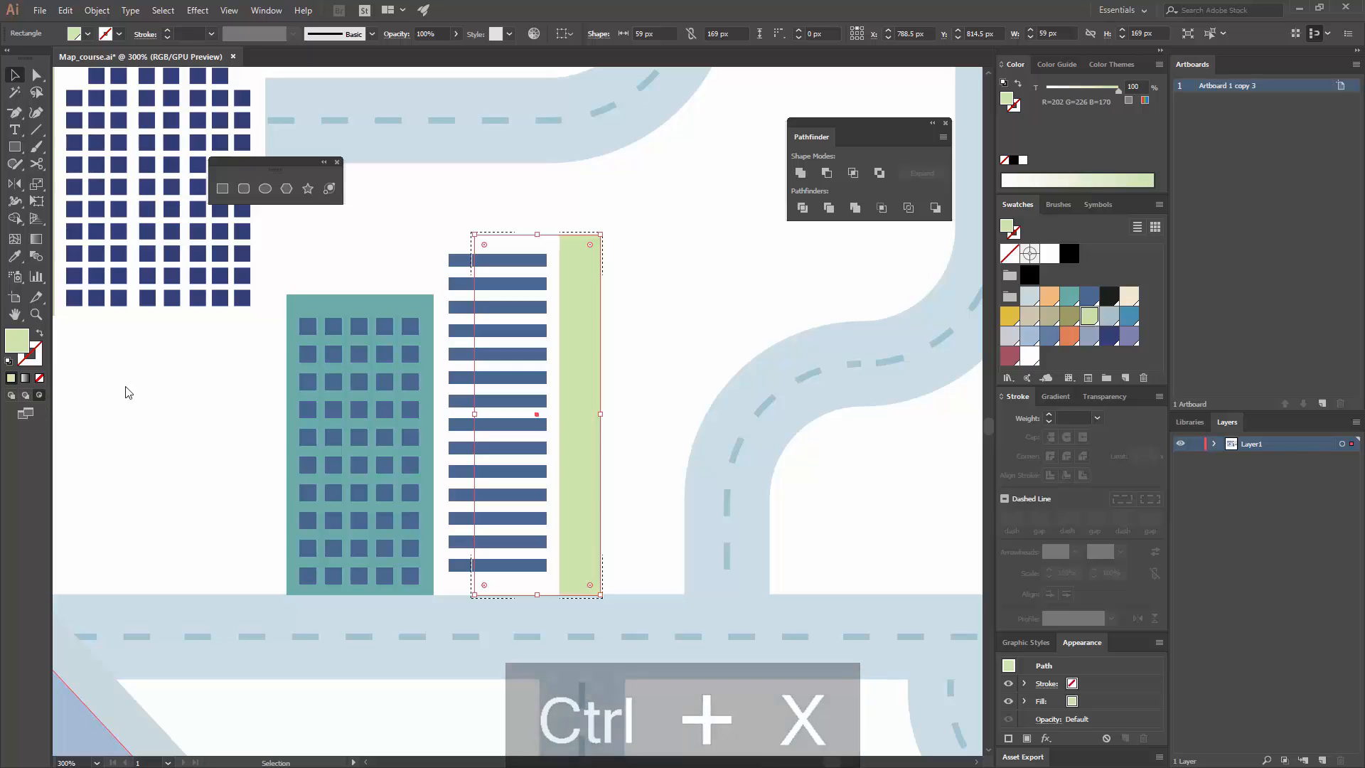
key("ctrl+shift+v")
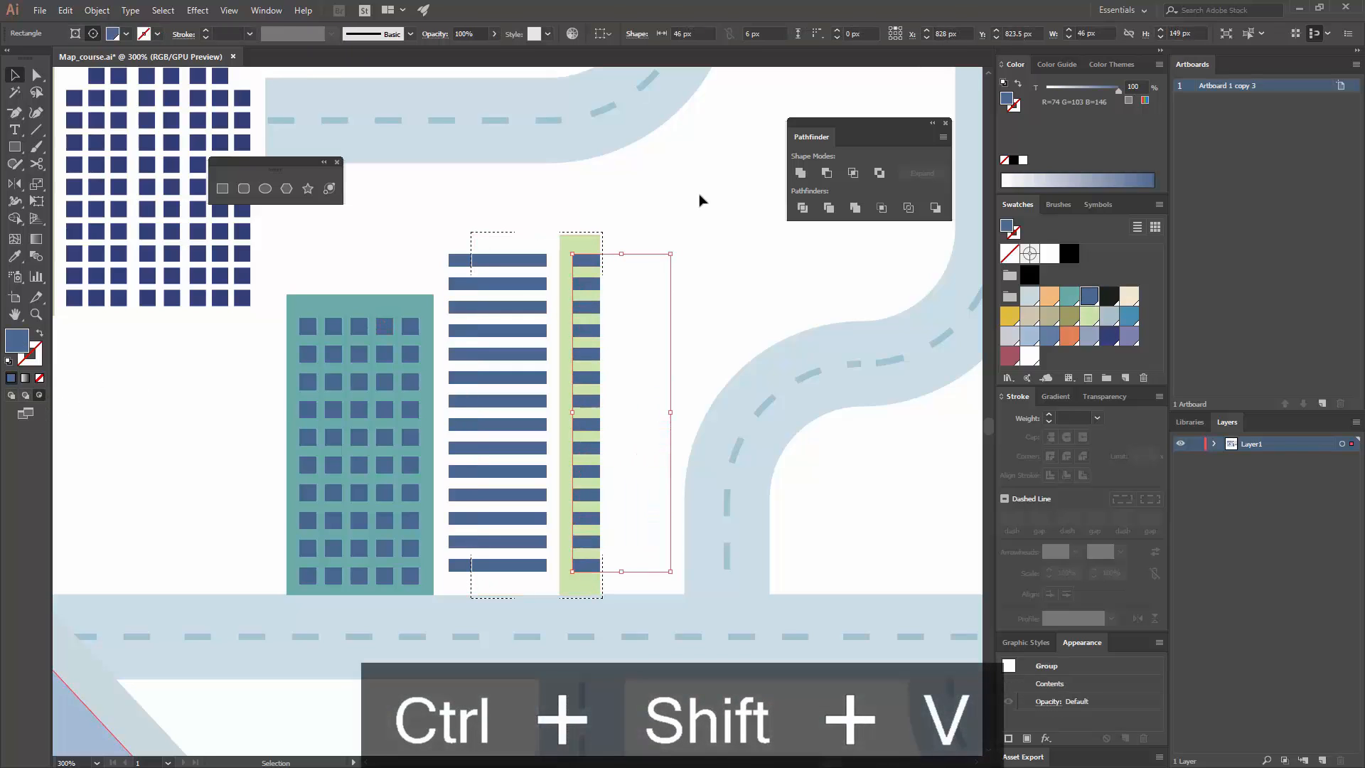
double_click(703, 203)
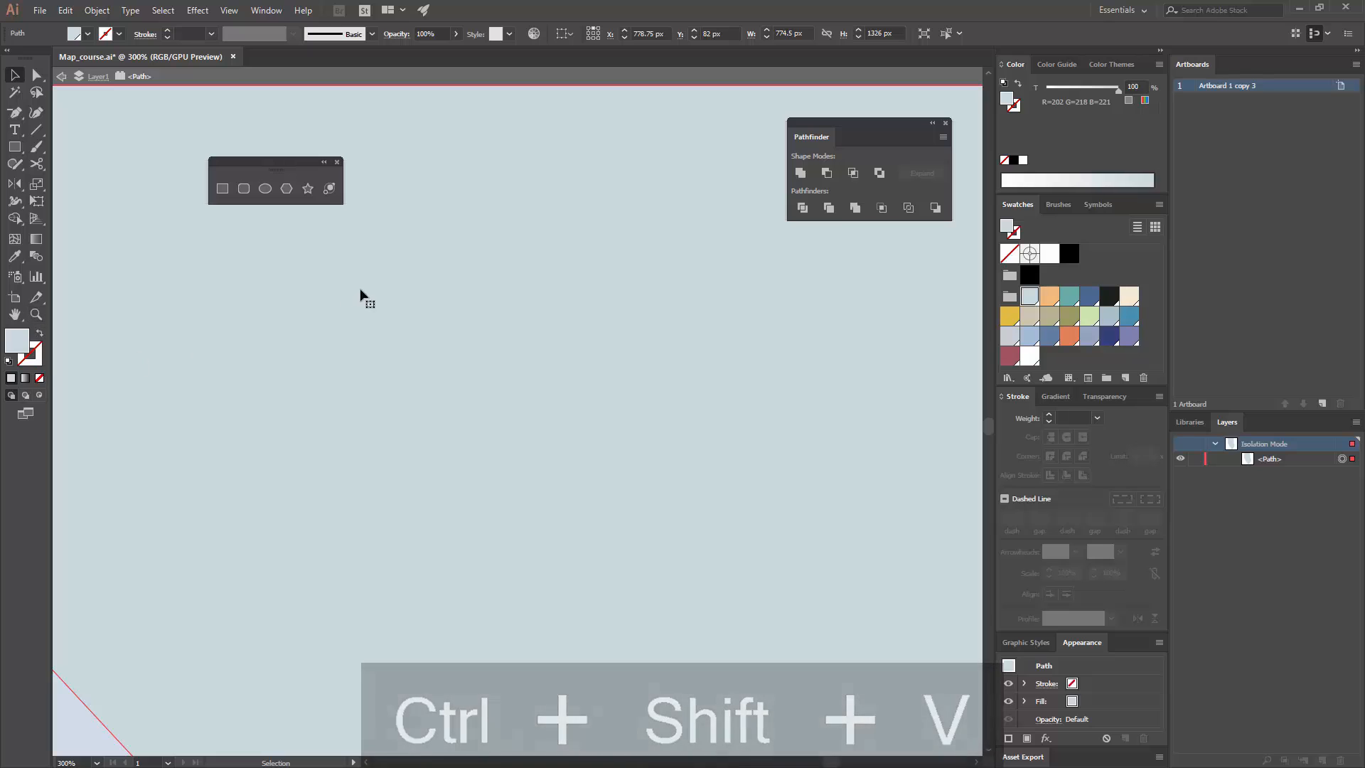
key("ctrl+minus")
key("ctrl+minus")
key("ctrl+minus")
key("ctrl+minus")
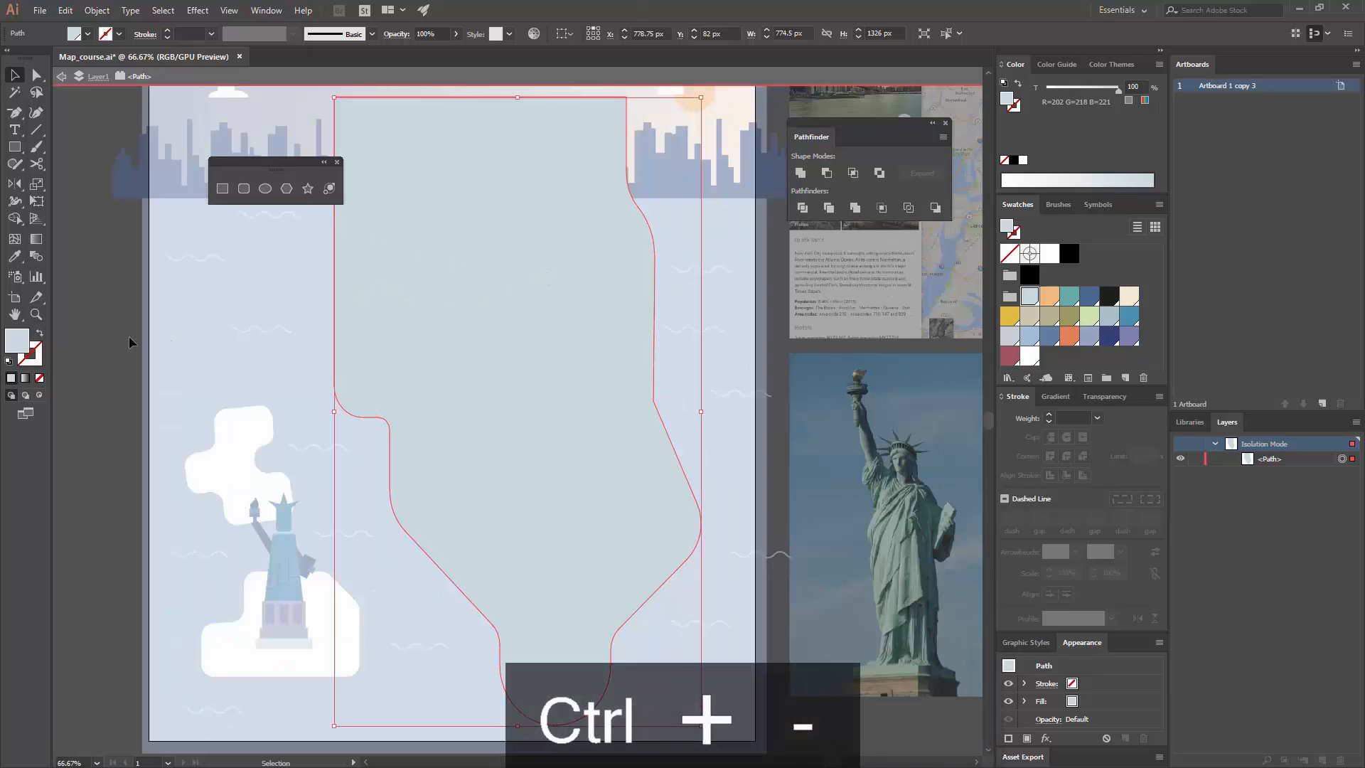
double_click(129, 336)
Step: Draw a third building as a rectangle about 70 × 198 px, overlapping the light green side and standing on the road
key("ctrl+equal")
key("ctrl+equal")
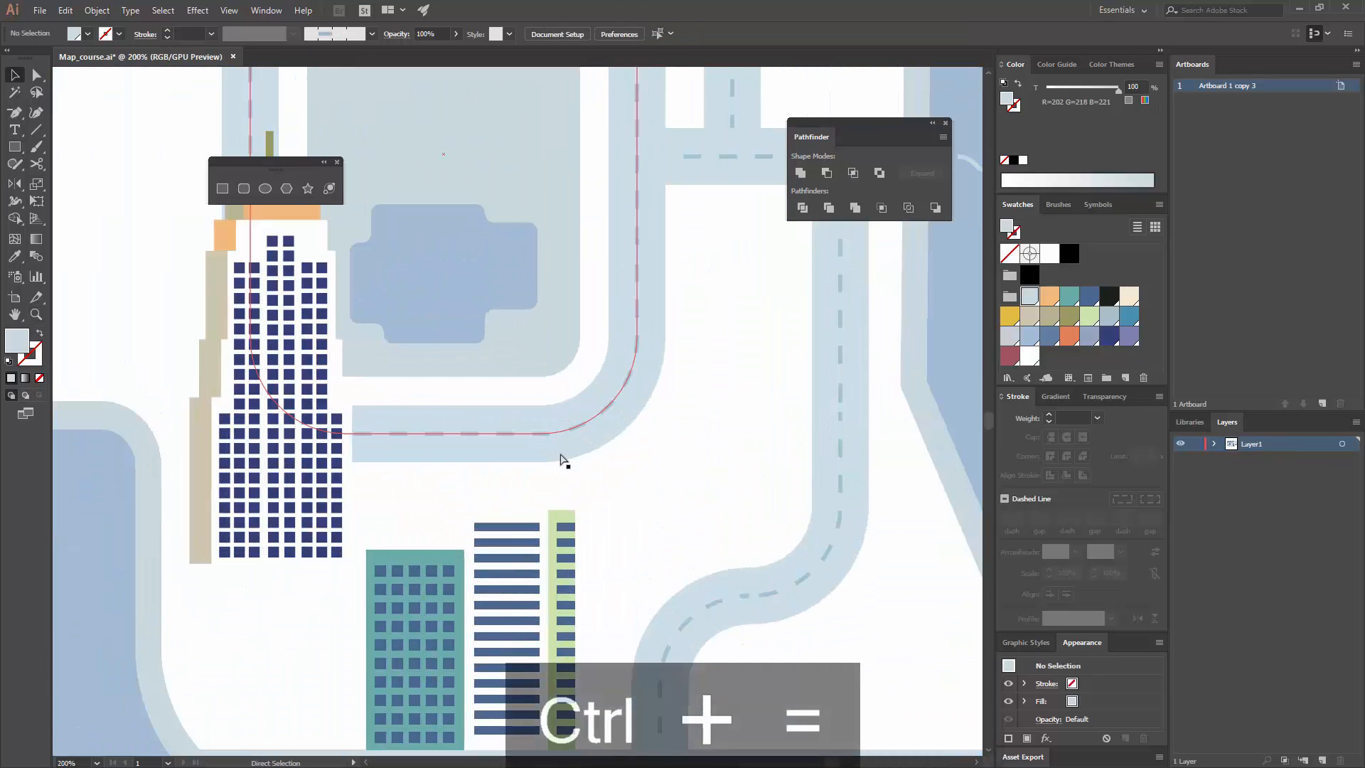
left_click_drag(564, 463, 488, 371)
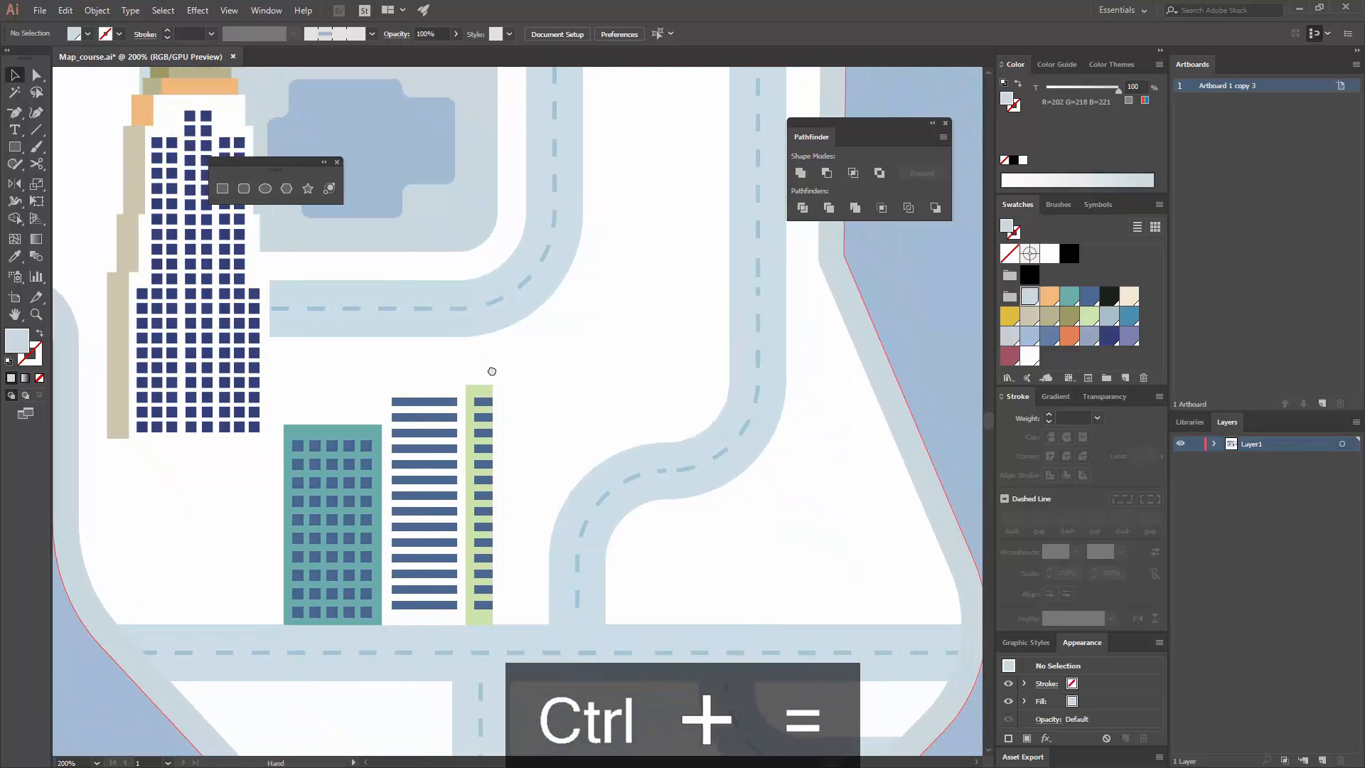
left_click(222, 188)
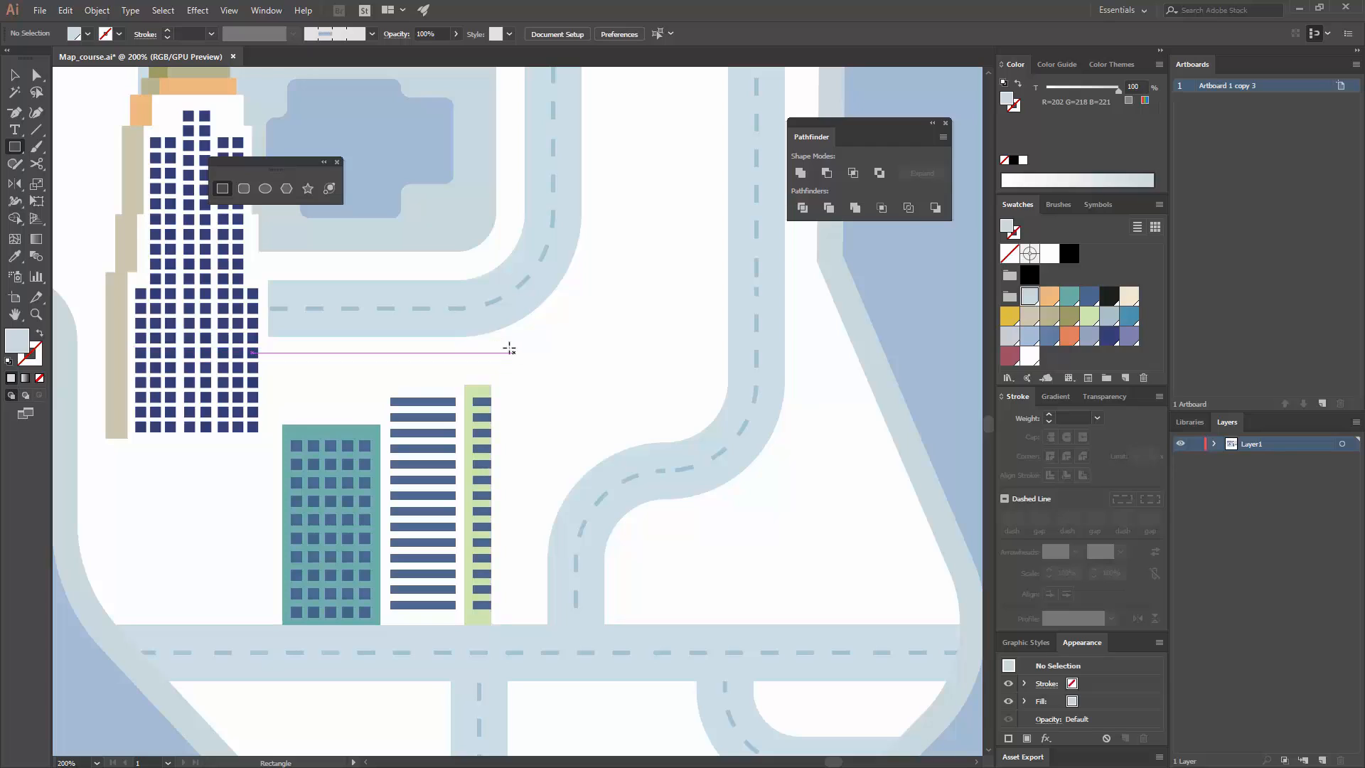
left_click_drag(485, 345, 583, 625)
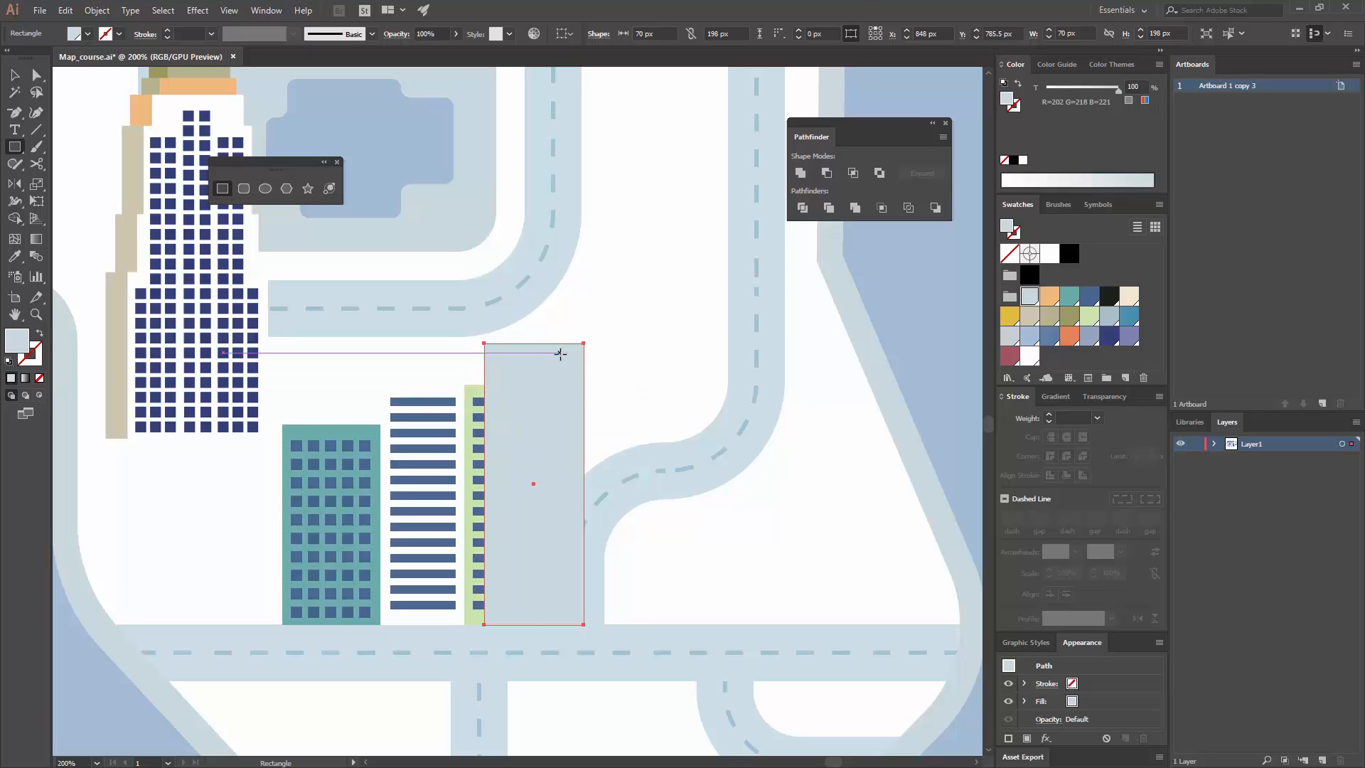
key("v")
Step: Try a medium blue fill on the new building and settle on the darker blue (R=74 G=103 B=146)
left_click(1053, 339)
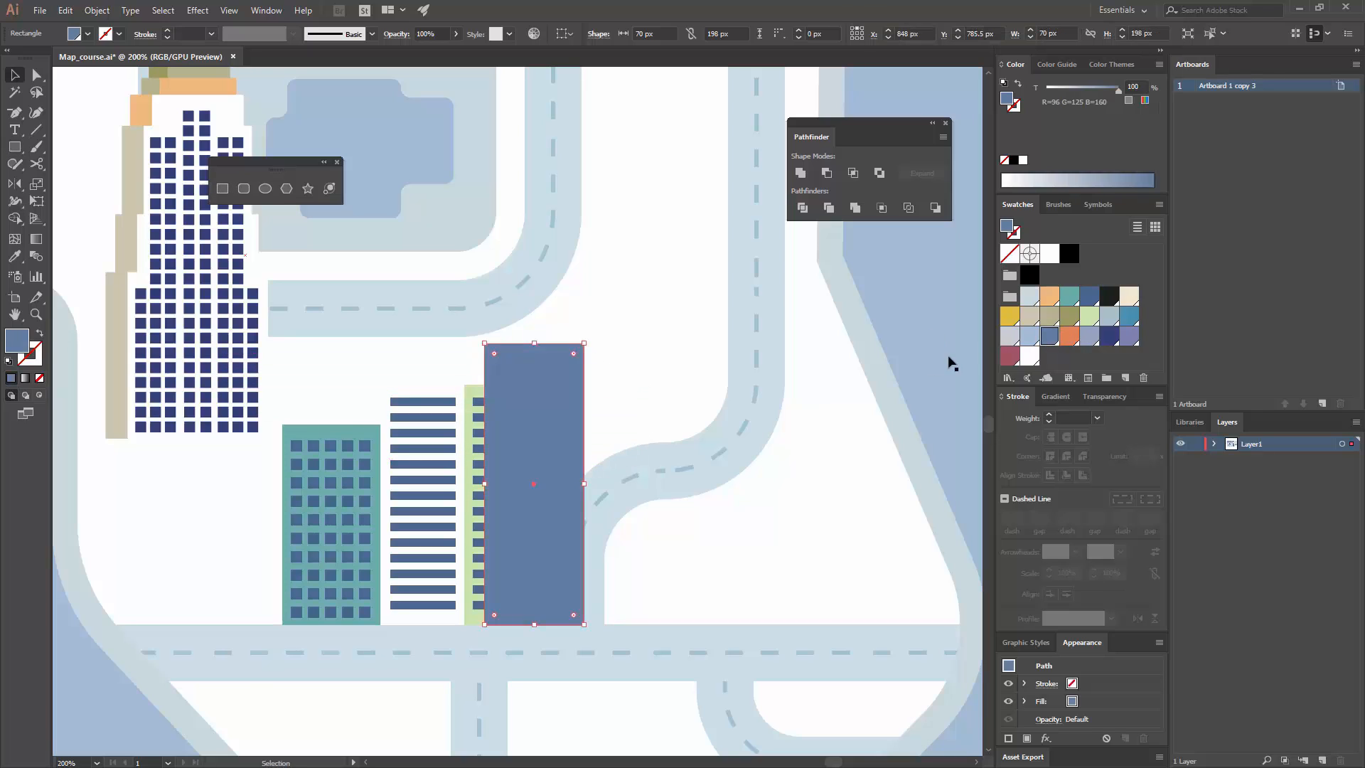
left_click(890, 359)
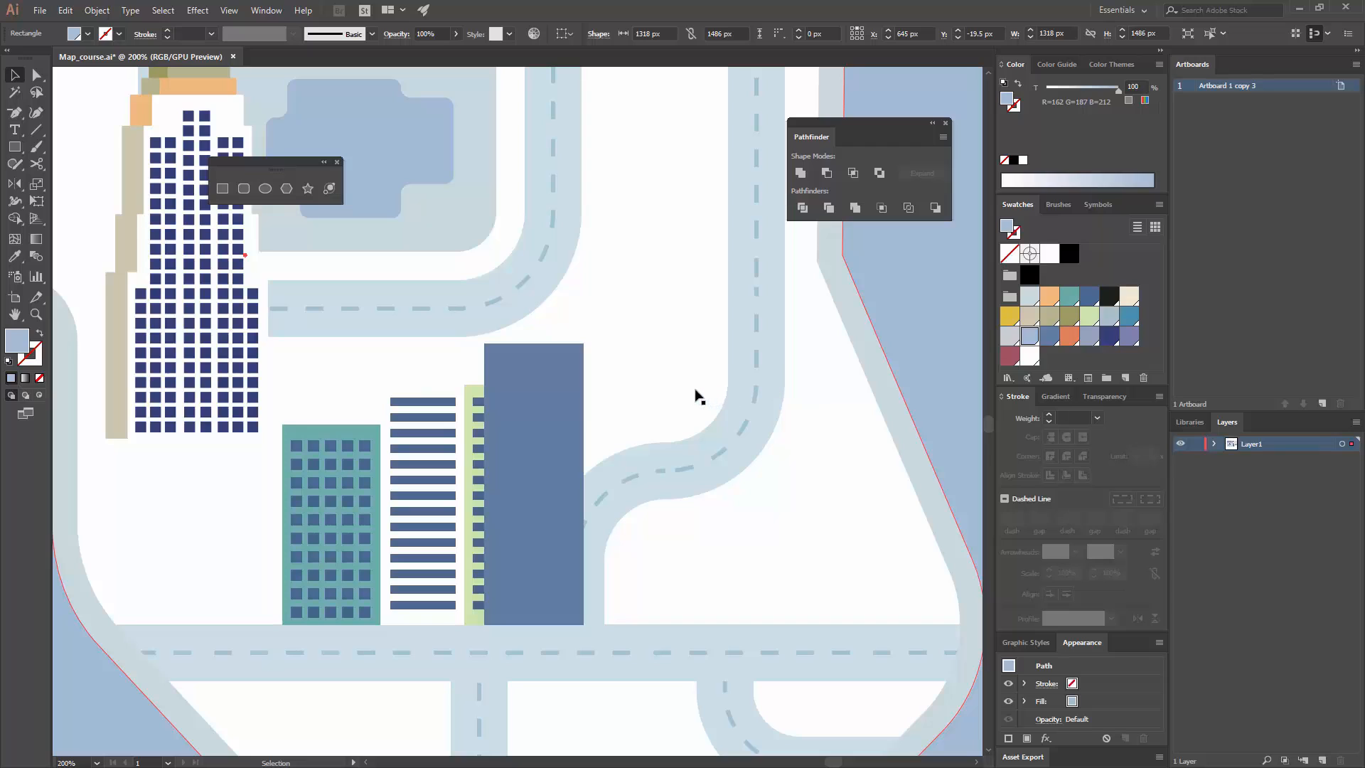
left_click(584, 399)
left_click(1089, 295)
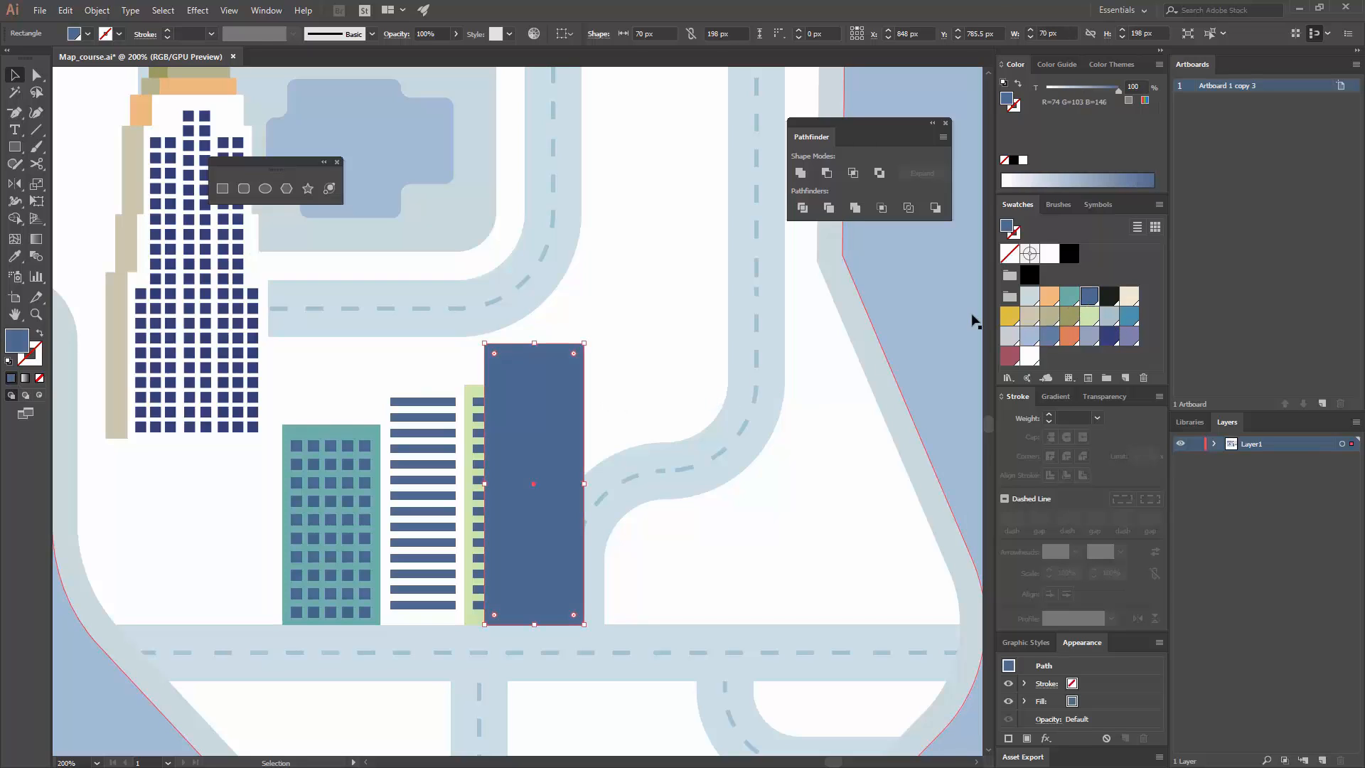
left_click(758, 355)
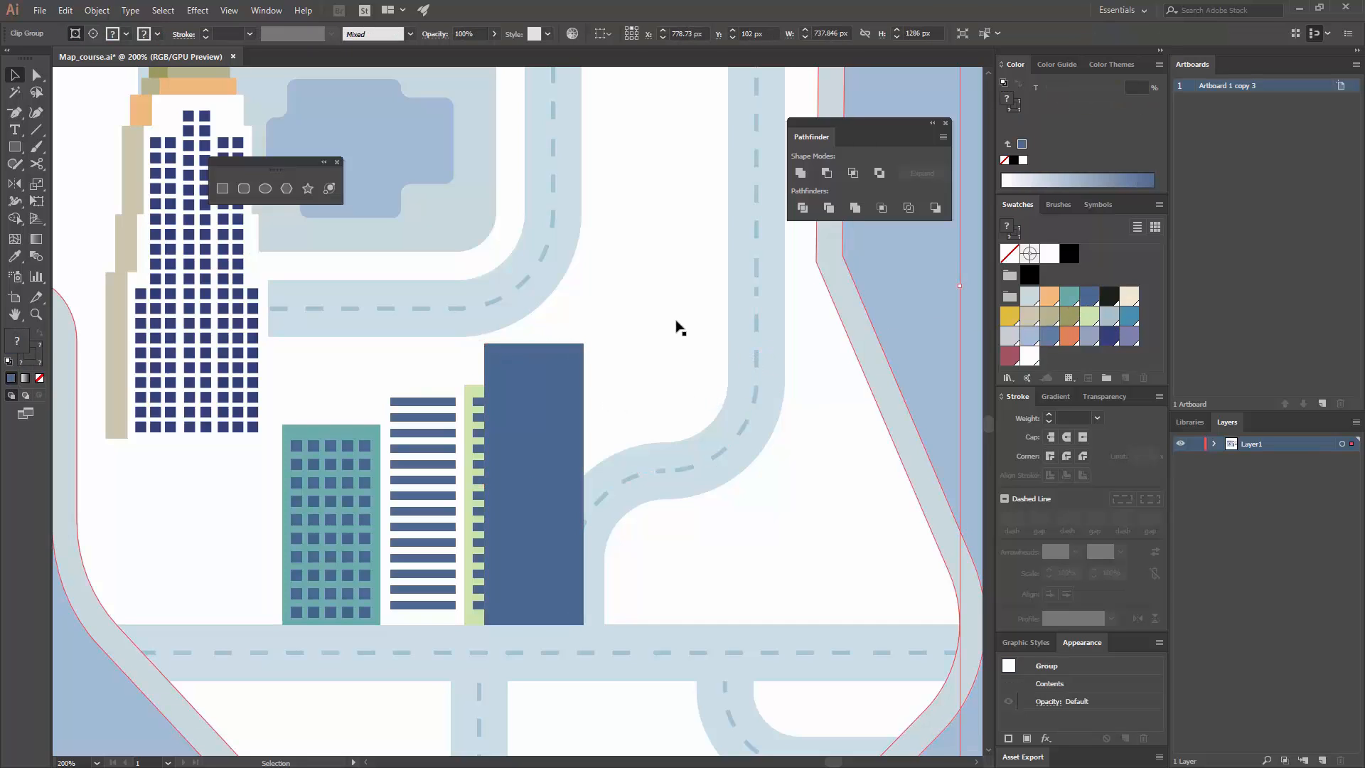
Step: Draw a roof block about 58 × 15 px over the blue building's top edge and fill it with navy (R=49 G=63 B=118)
left_click(566, 355)
key("ctrl+equal")
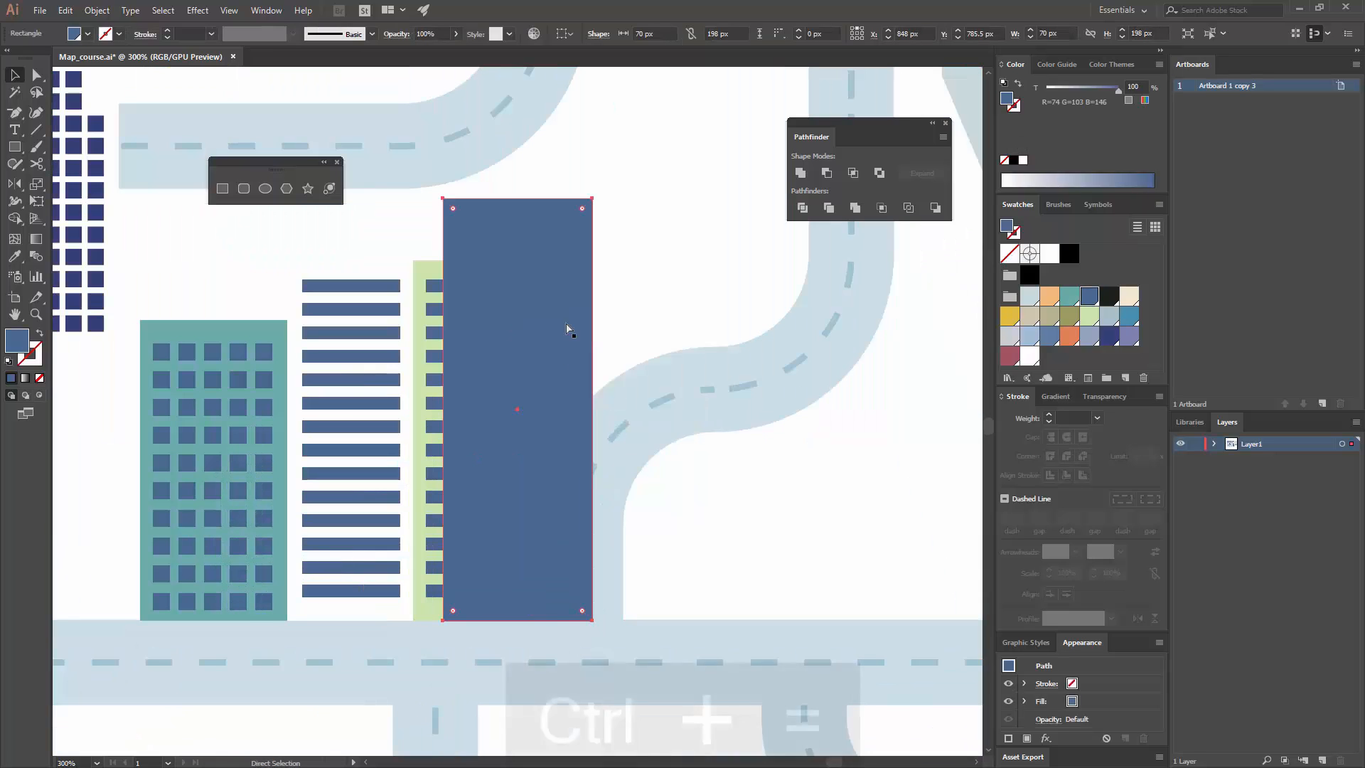
left_click(220, 188)
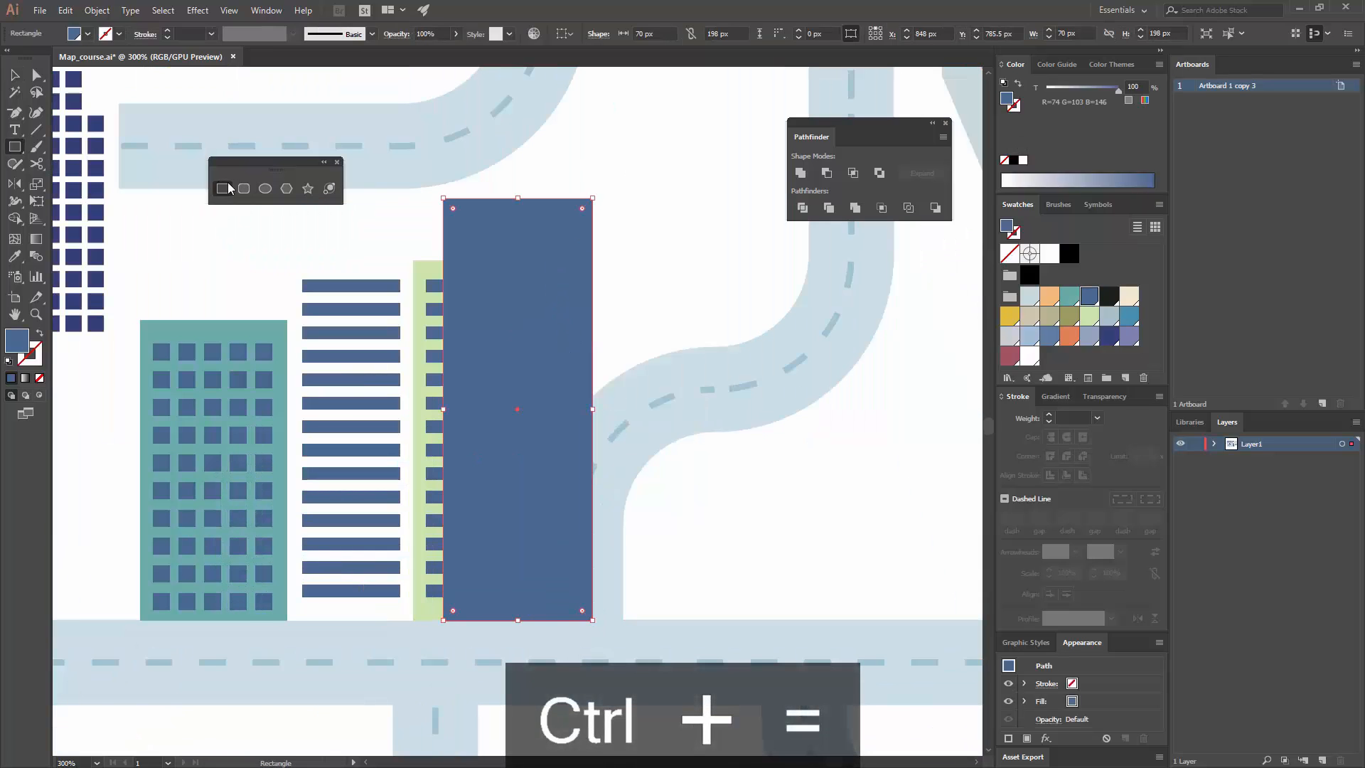
left_click_drag(458, 178, 583, 209)
left_click(1110, 336)
key("v")
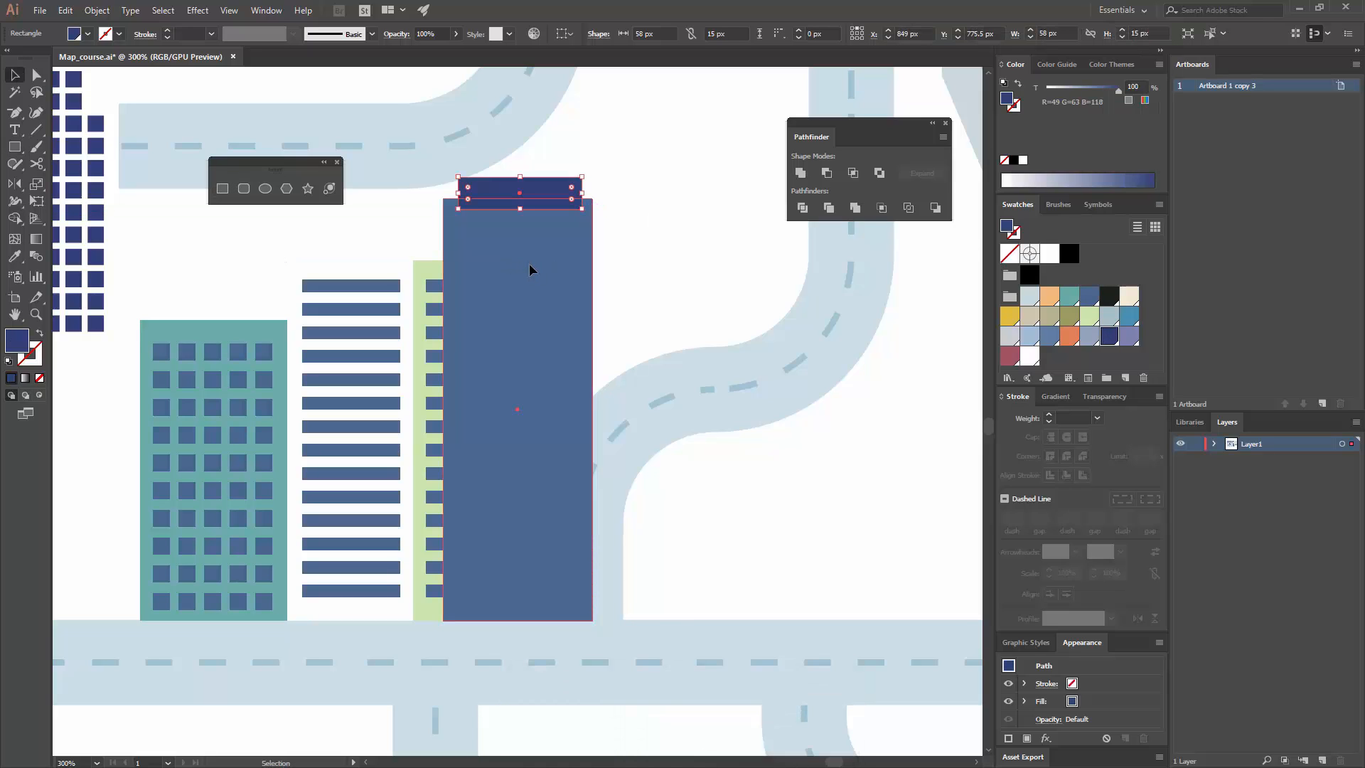
Step: Bring the blue building's main rectangle to the front, so it covers the lower part of the navy roof block
right_click(531, 256)
mouse_move(589, 487)
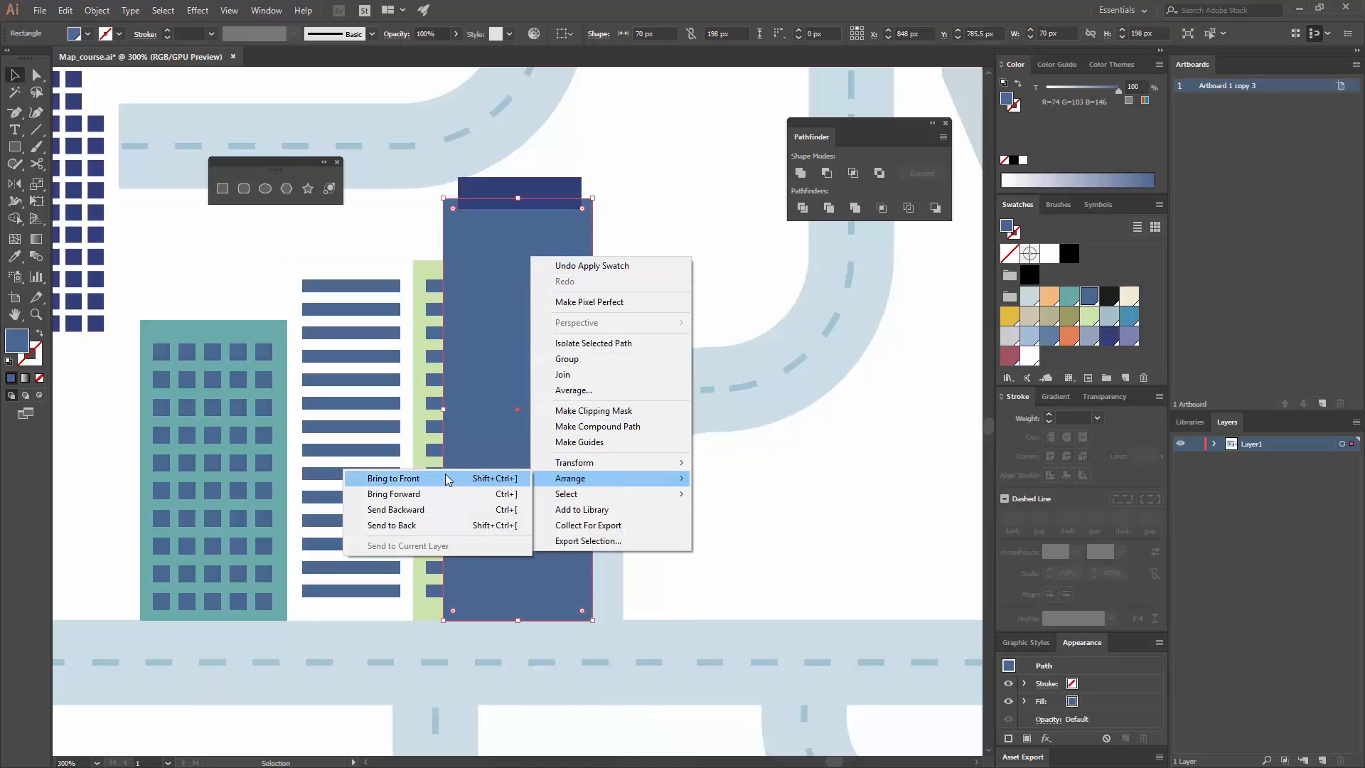
left_click(462, 477)
Step: Centre the navy roof block horizontally on the blue building, using the building as the alignment reference
key("ctrl+minus")
key("ctrl+minus")
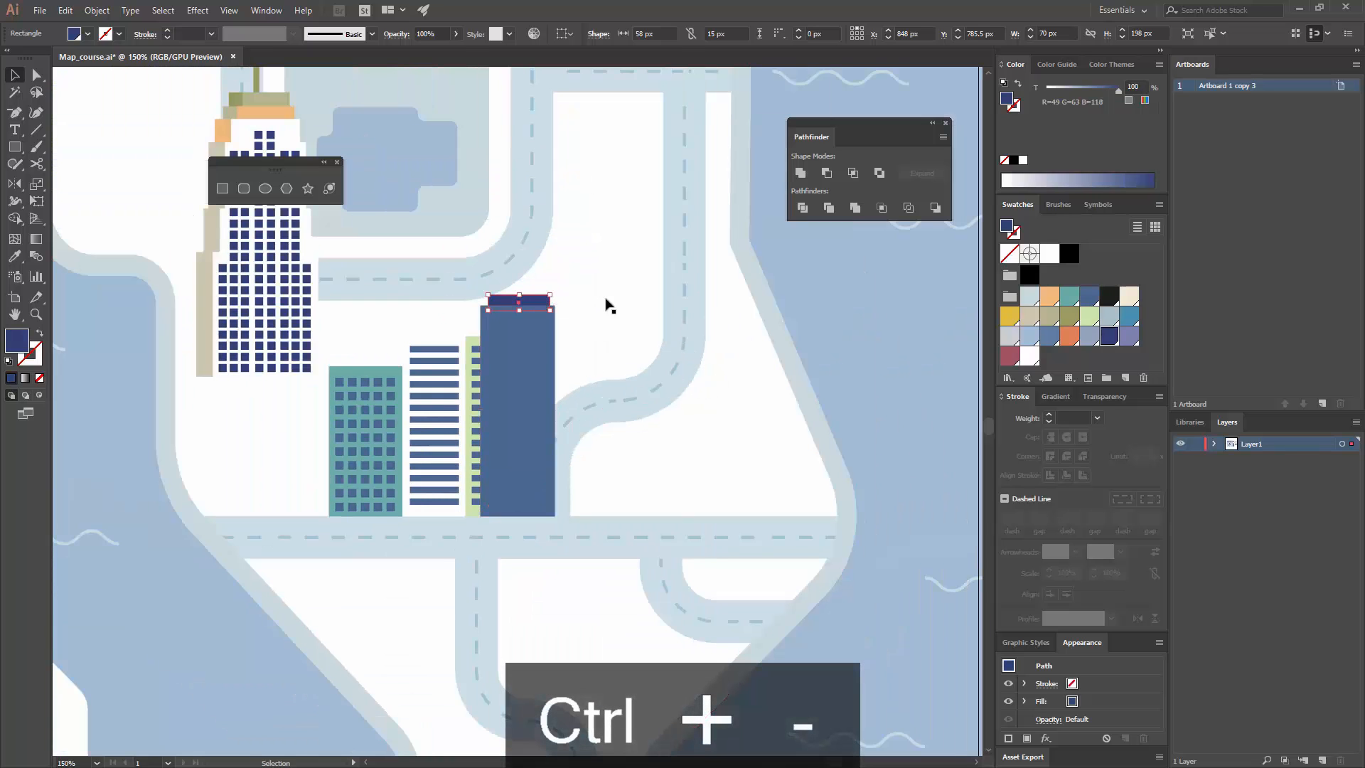
left_click(814, 307)
left_click(519, 299, "shift")
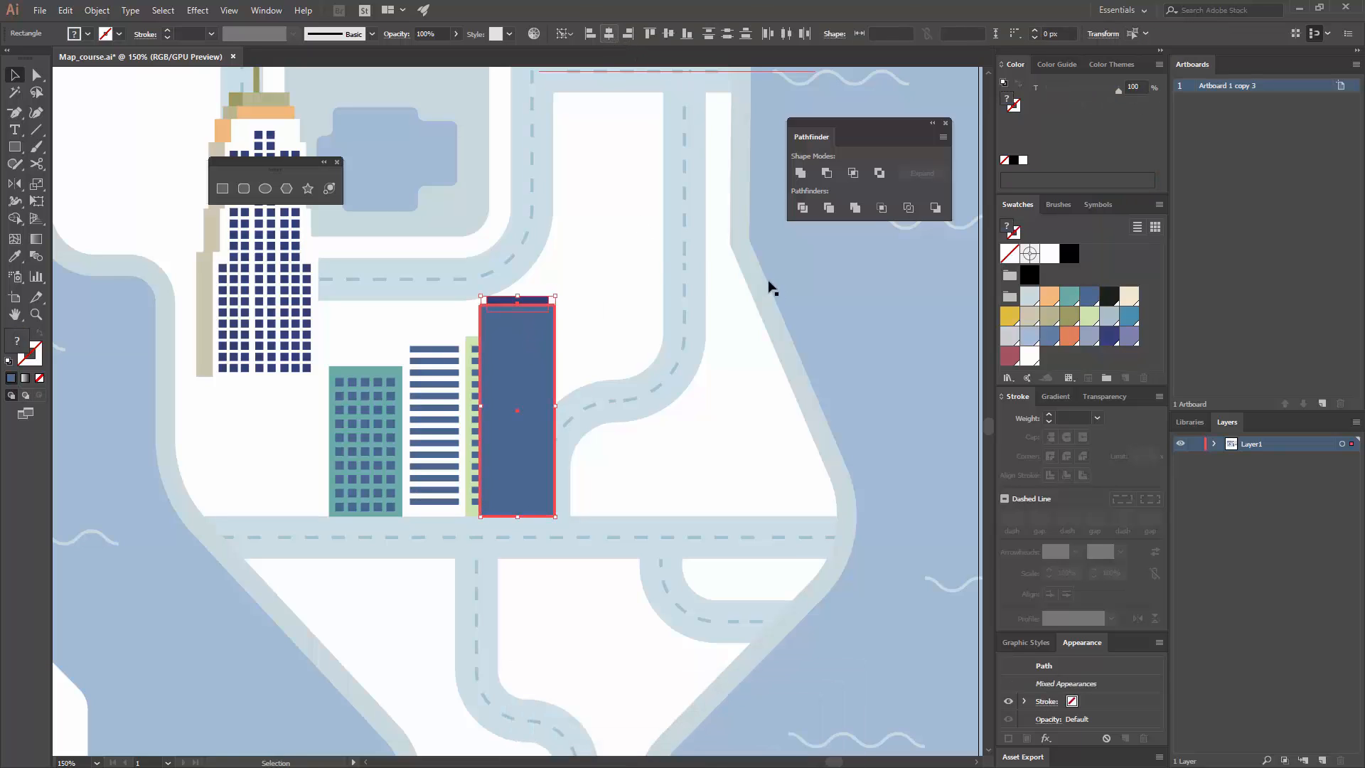
left_click(800, 278)
Step: Draw a vertical strip about 6 × 188 px near the blue building's left edge, reaching down to the road, and fill it navy
key("ctrl+equal")
key("ctrl+equal")
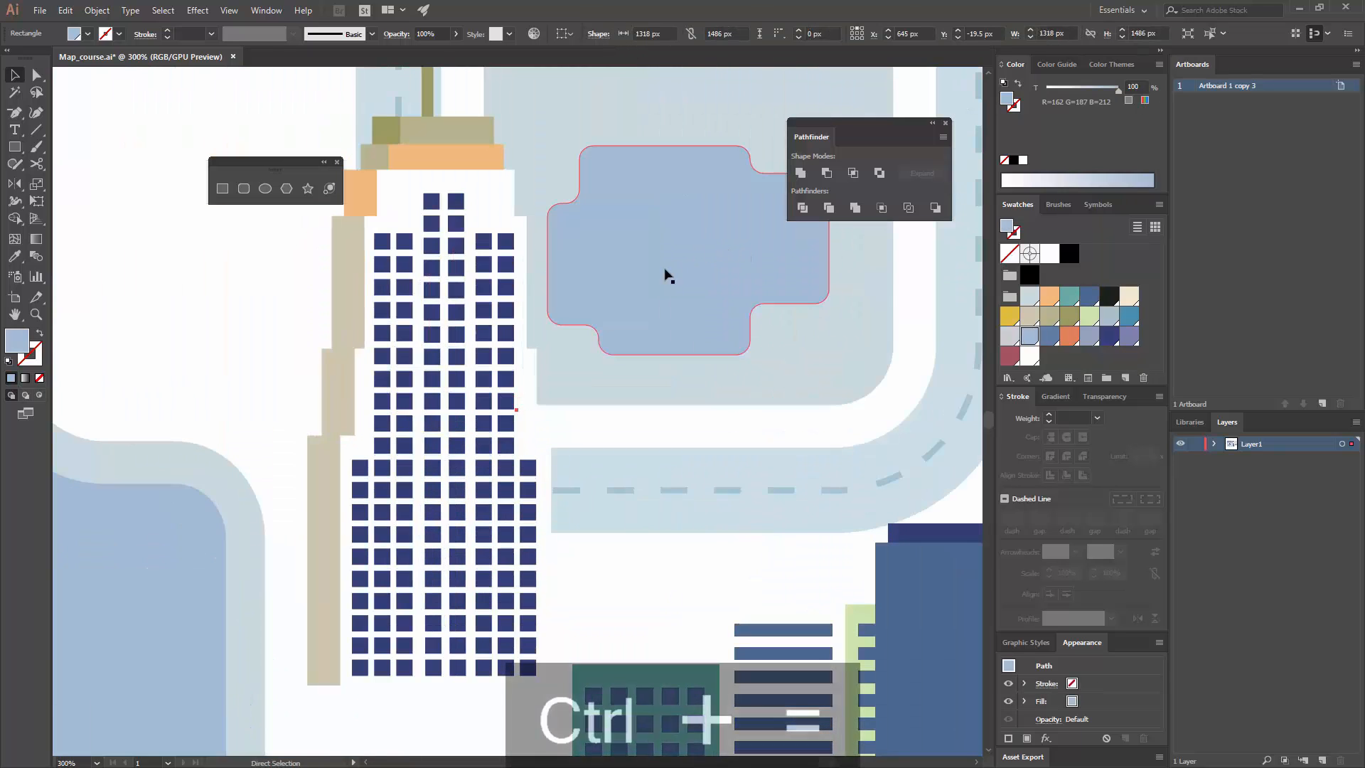
left_click_drag(590, 276, 488, 92)
left_click_drag(699, 307, 538, 425)
left_click(227, 186)
left_click_drag(531, 487, 520, 576)
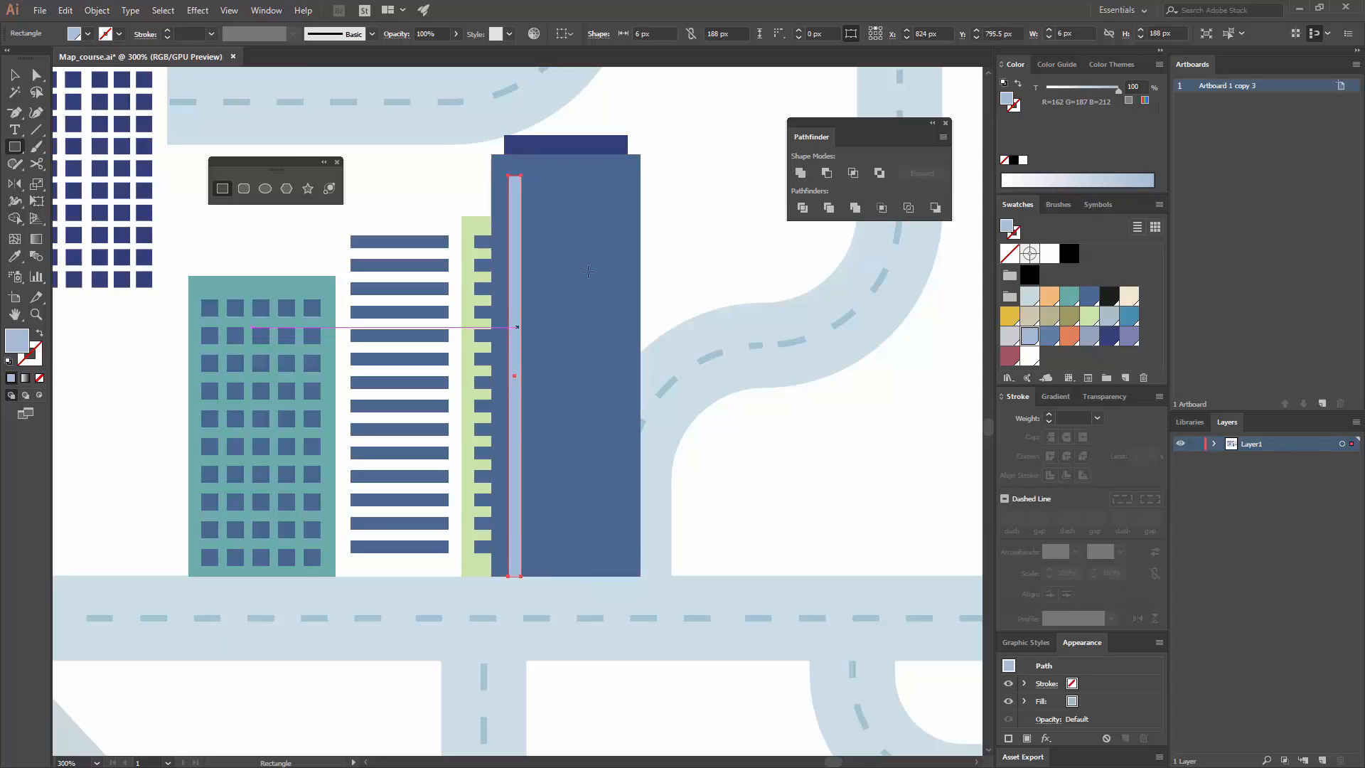
left_click(1111, 340)
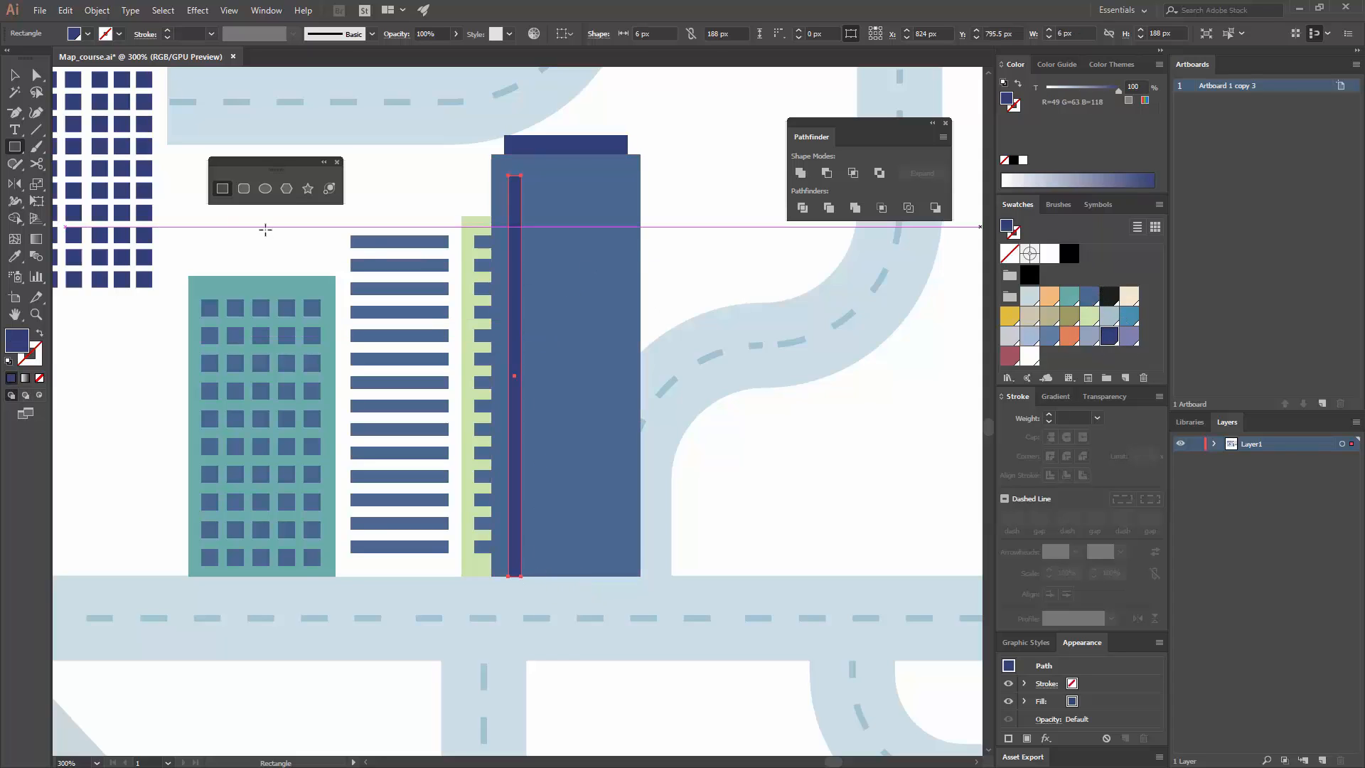
left_click(20, 77)
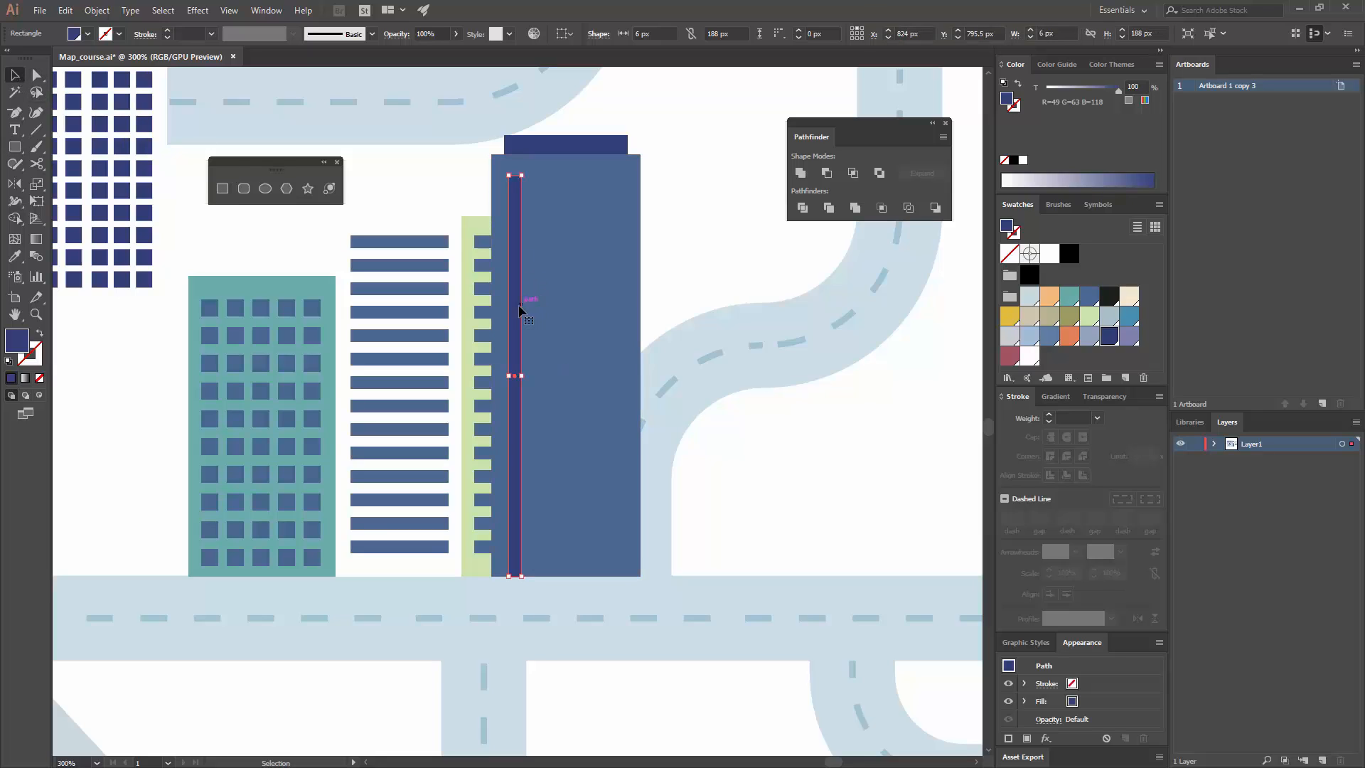
Step: Duplicate the navy strip across the blue building at 11 px intervals to make five evenly spaced vertical strips
left_click_drag(518, 305, 541, 306)
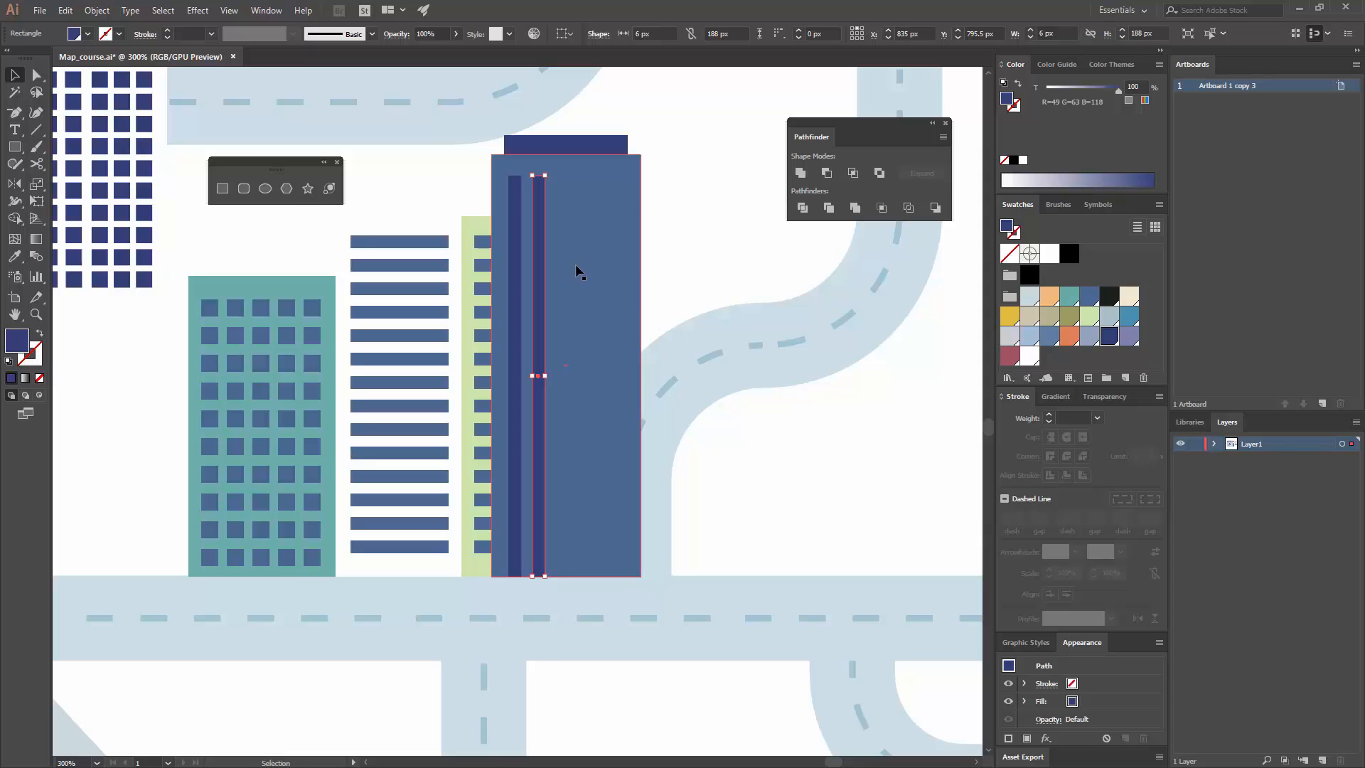
key("ctrl+d")
key("ctrl+d")
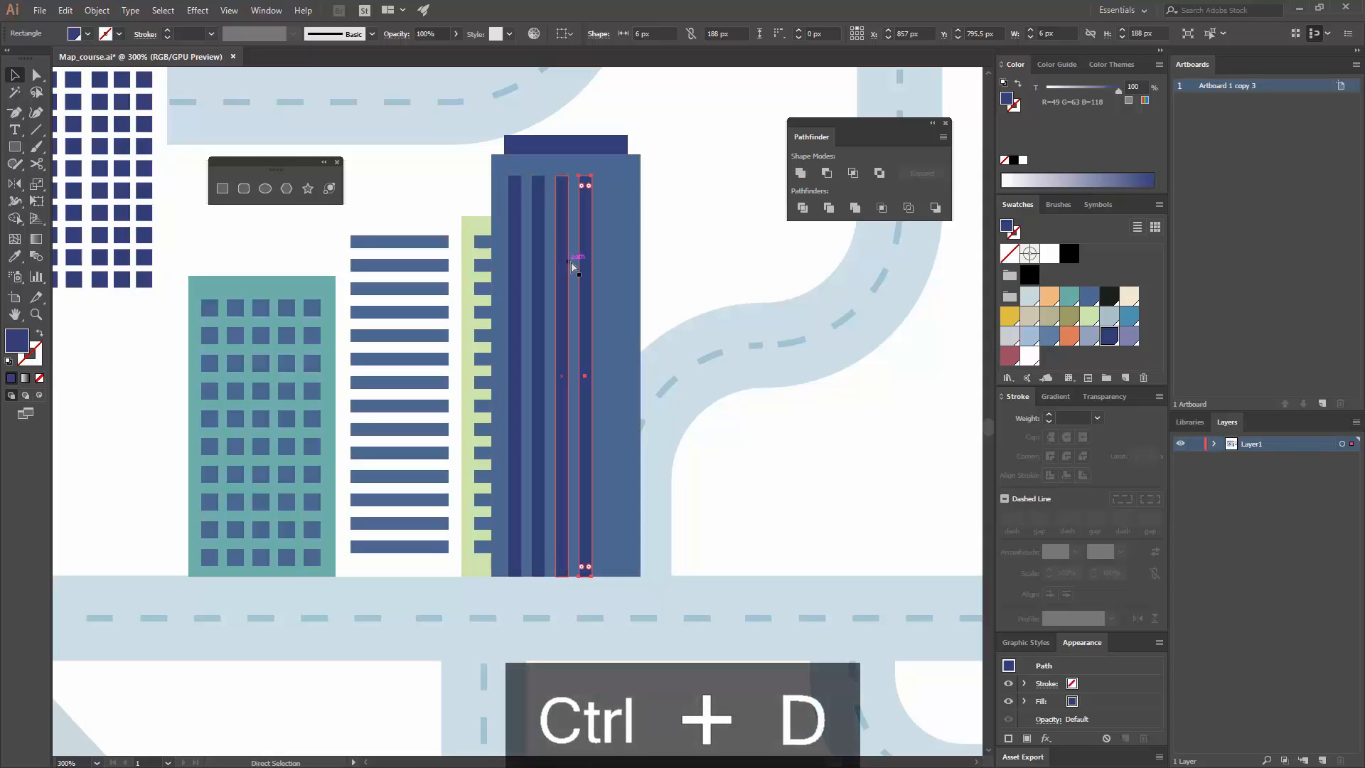
key("ctrl+d")
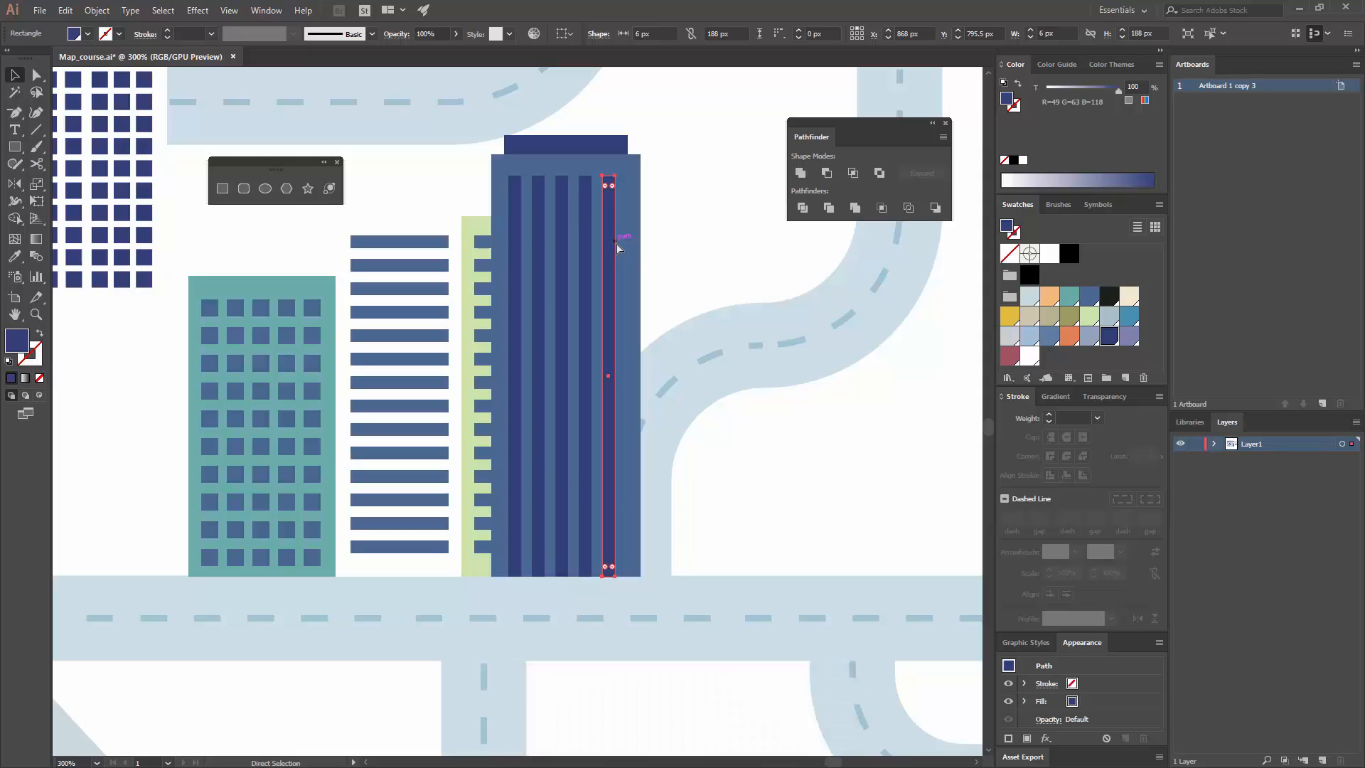
Step: Group the five navy vertical strips on the blue building
left_click(562, 216, "shift")
left_click(539, 214, "shift")
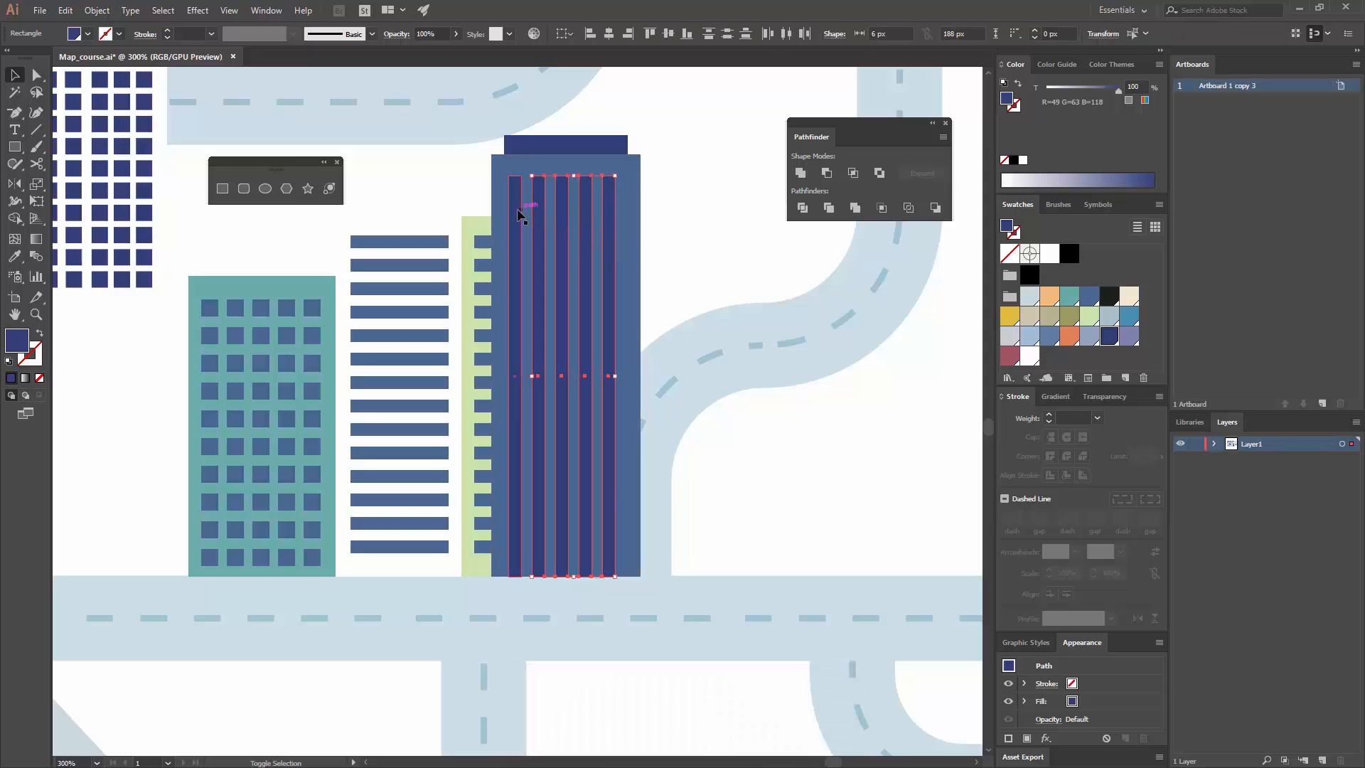
key("ctrl+g")
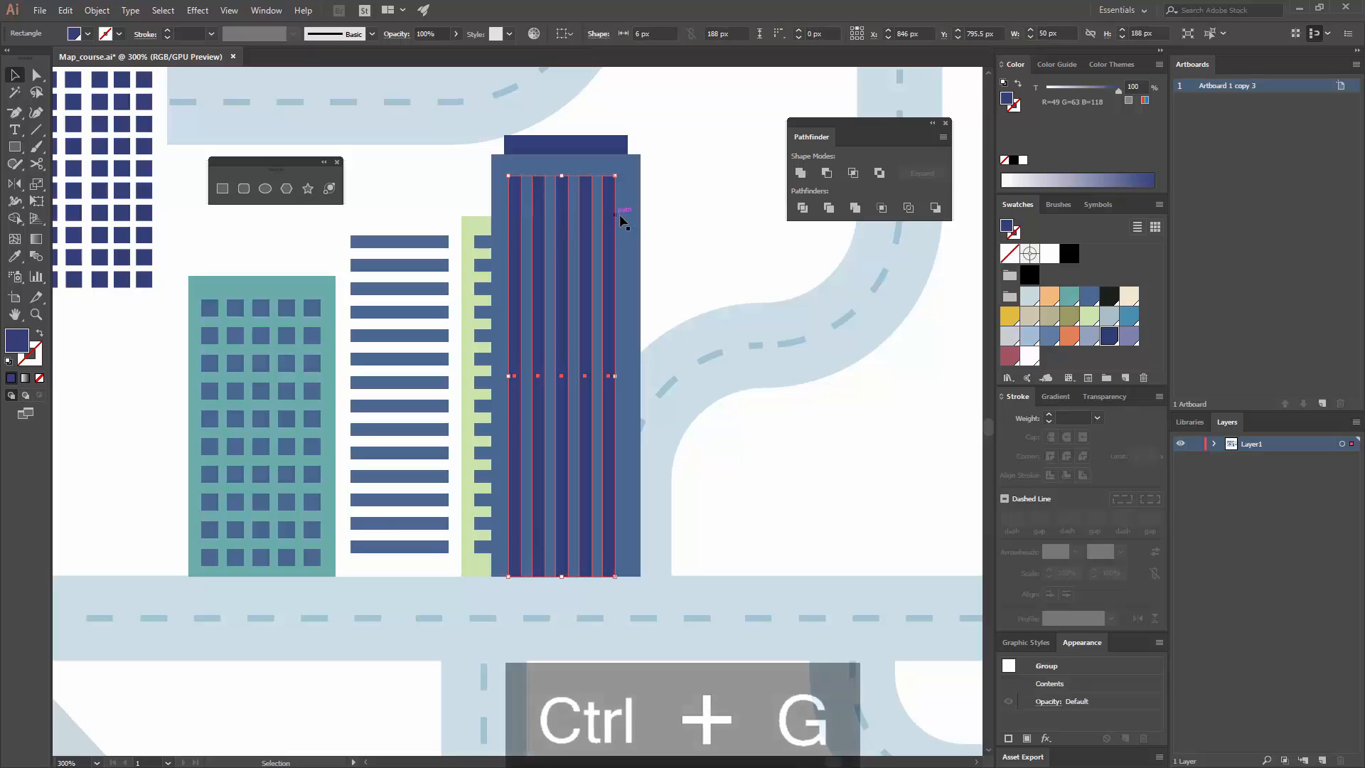
left_click(695, 214)
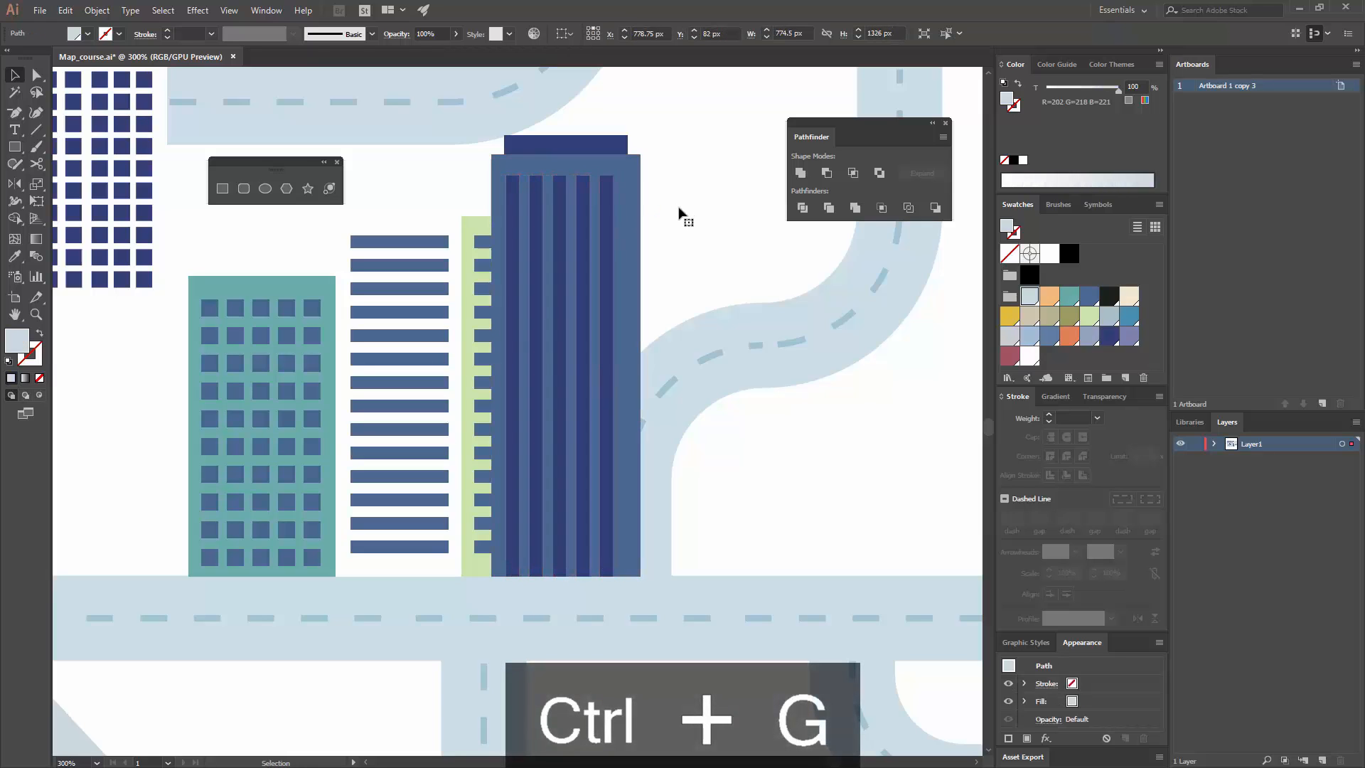
left_click(588, 143)
left_click(673, 168)
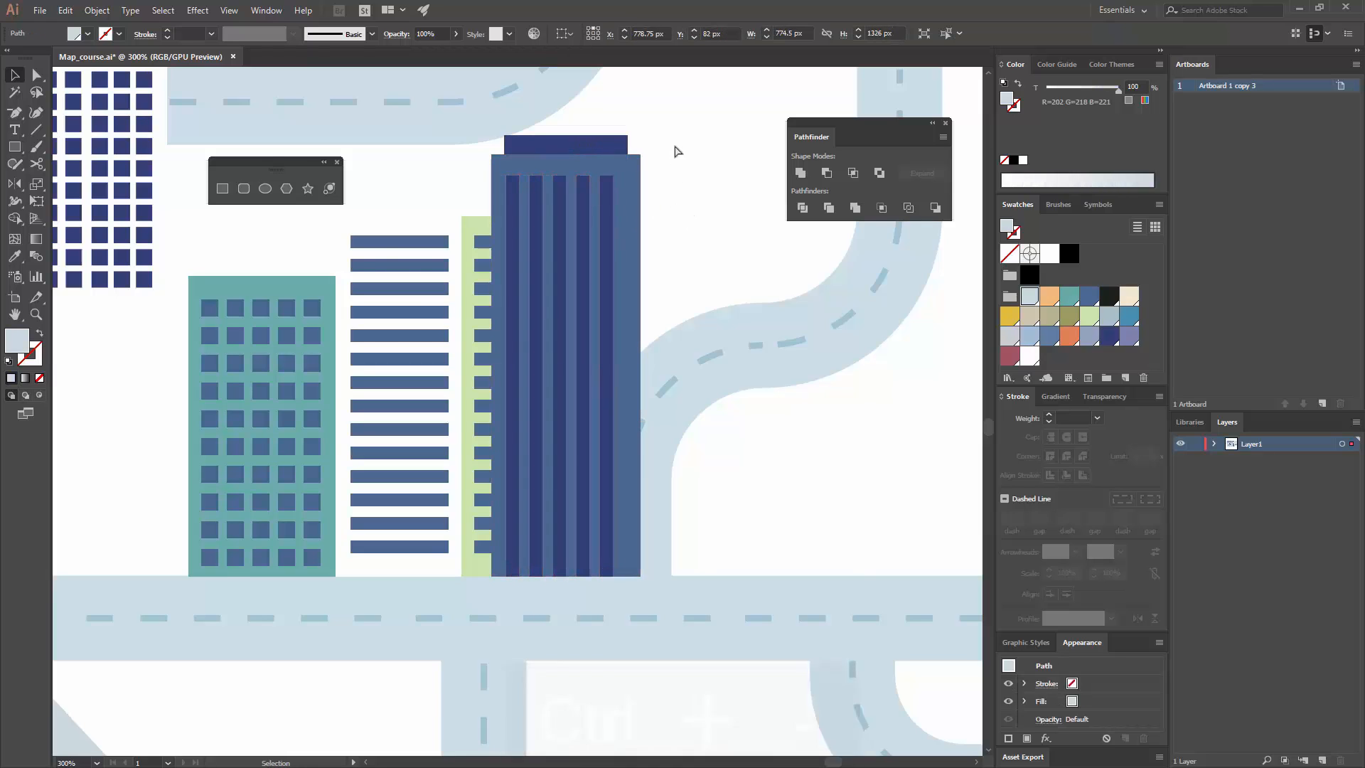
Step: Copy the white striped building with its green side to the other side of the blue building and bring the copy to the front
key("ctrl+minus")
left_click_drag(673, 398, 500, 244)
key("ctrl+equal")
left_click_drag(602, 586, 401, 317)
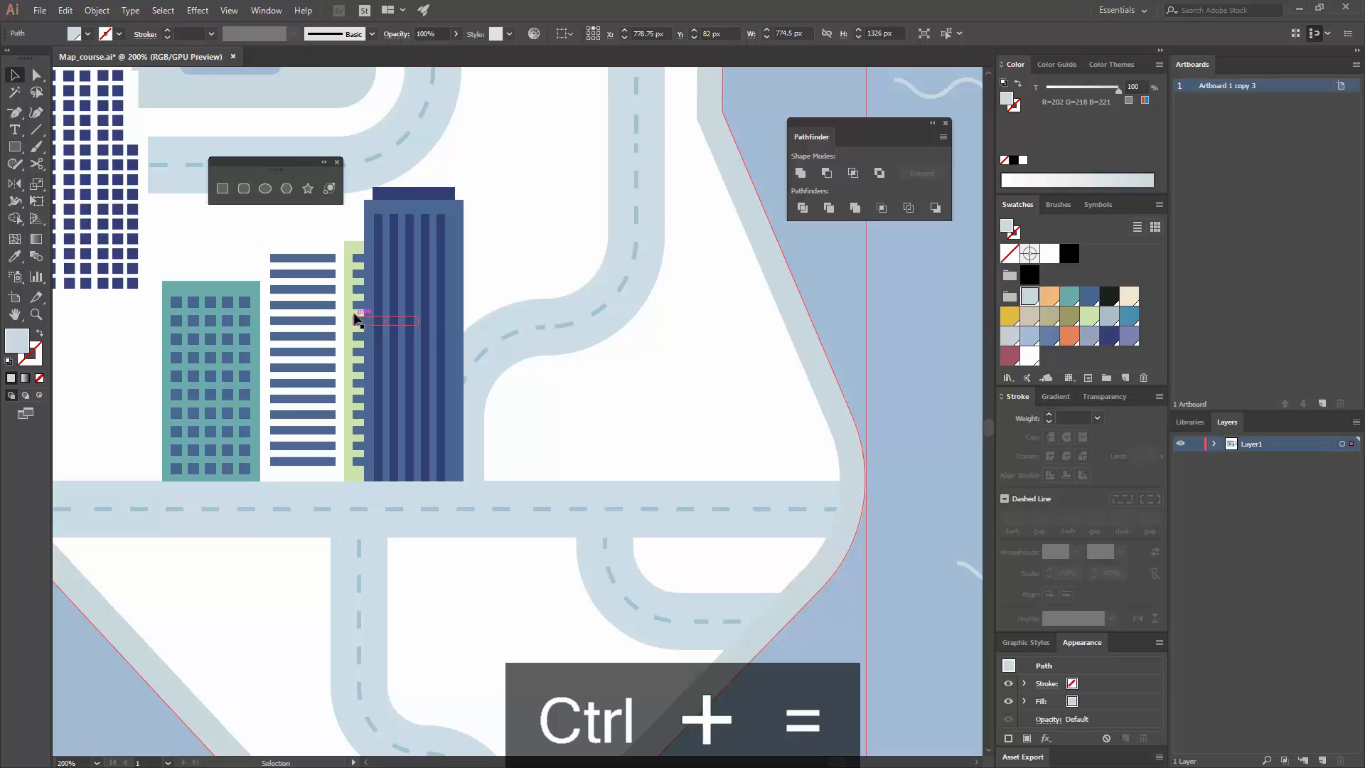
left_click(305, 264)
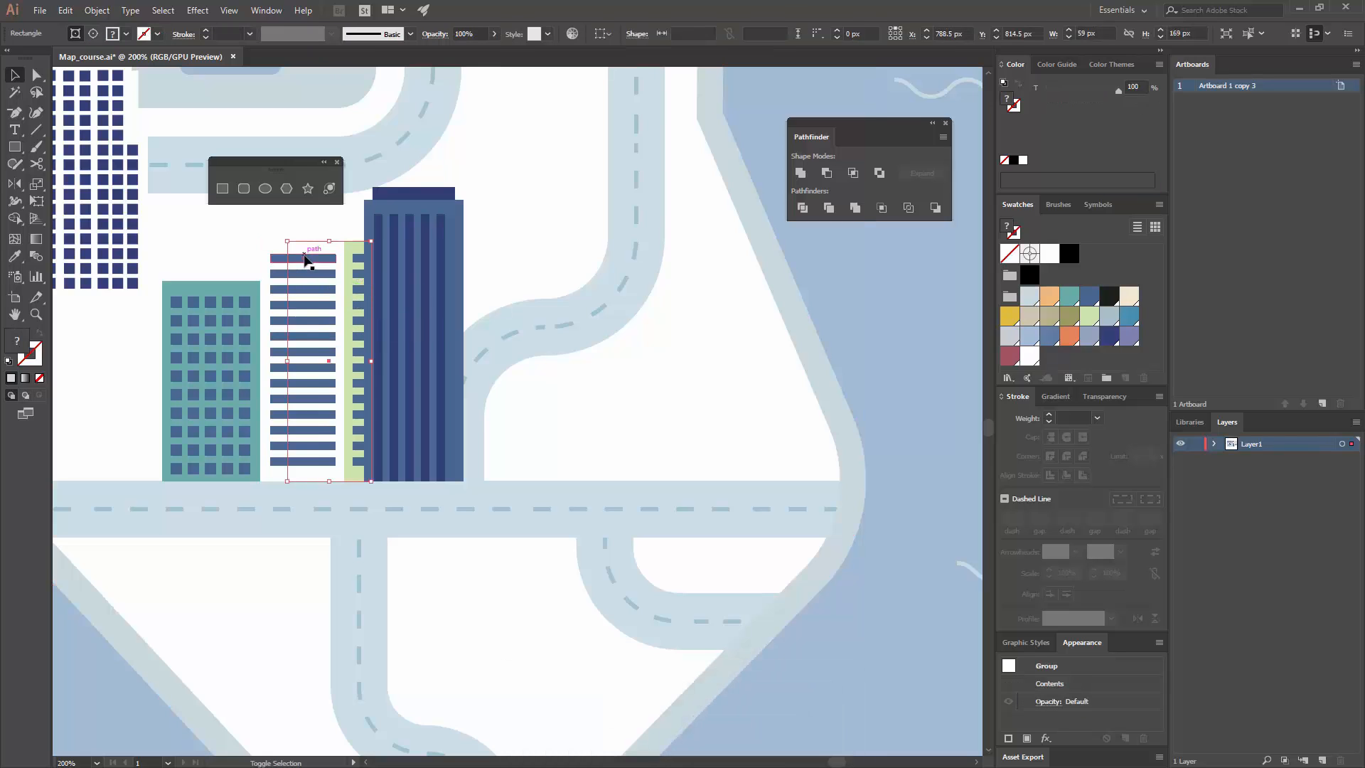
left_click(338, 262, "shift")
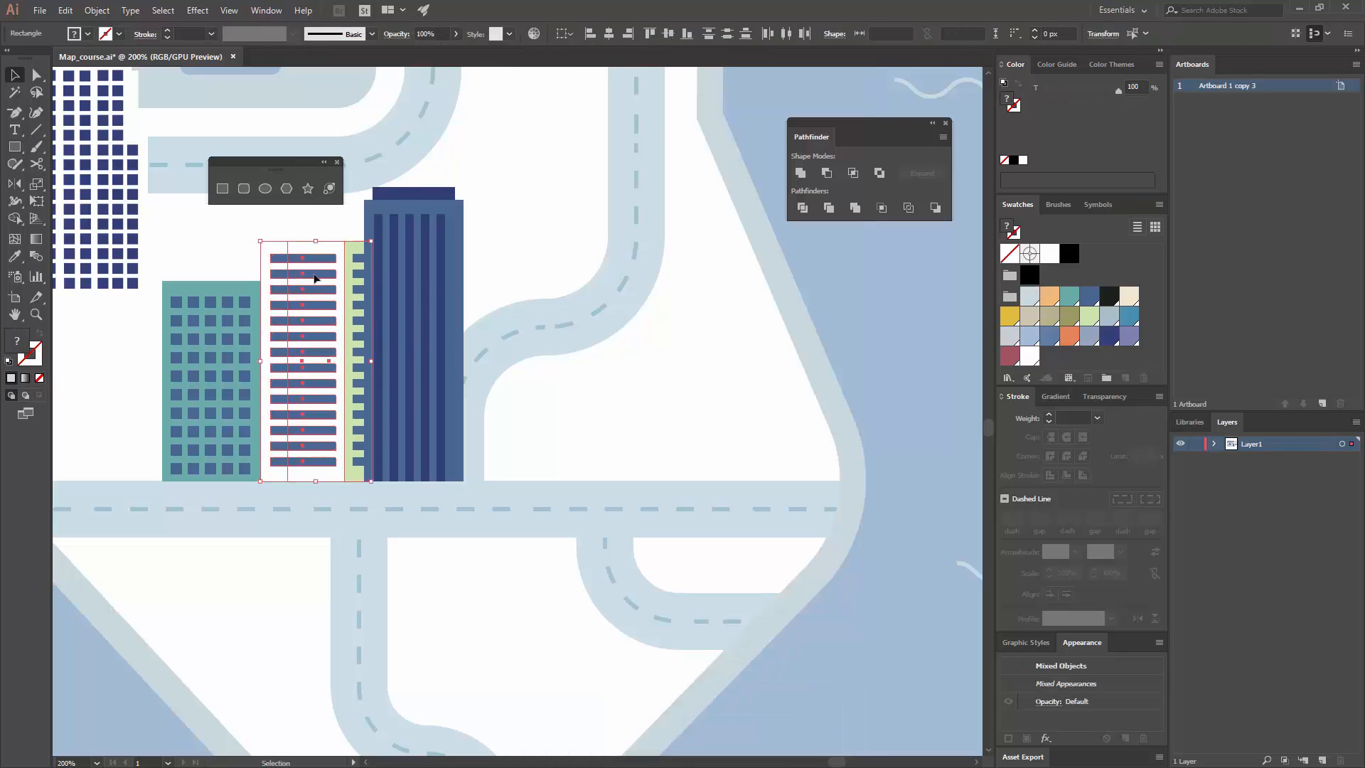
left_click_drag(315, 278, 505, 284)
right_click(517, 295)
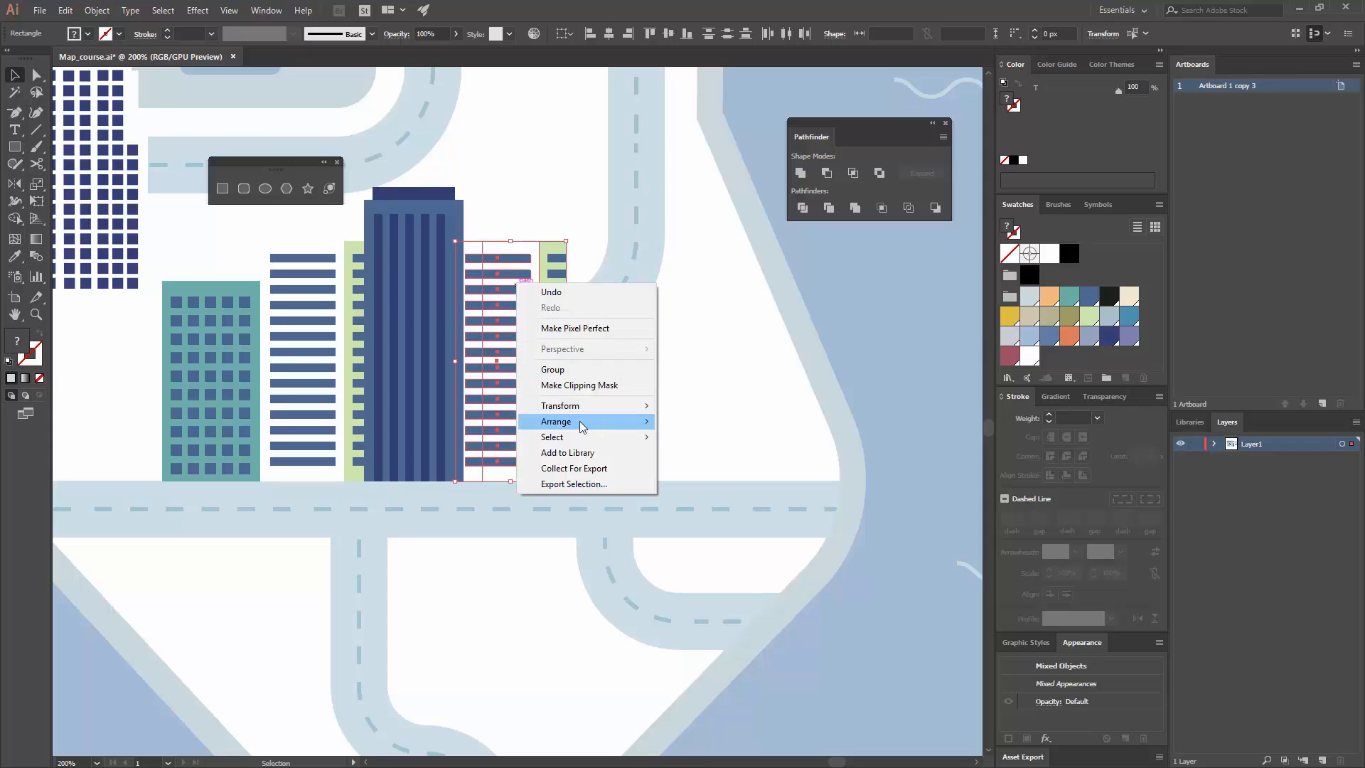
mouse_move(574, 423)
left_click(466, 418)
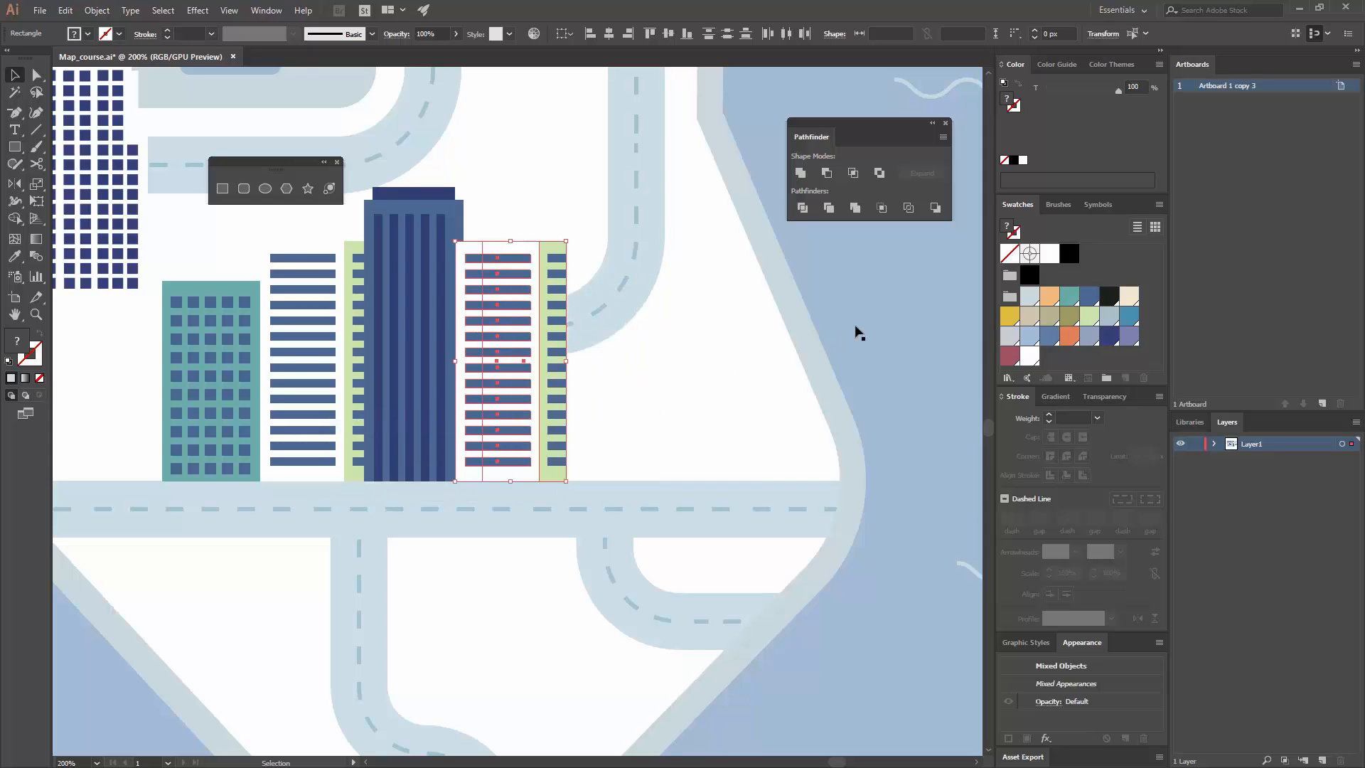
Step: Inside the copied building's clip group, shift the green side rectangle outward and narrow its blue window bars to fit within it
left_click(558, 250)
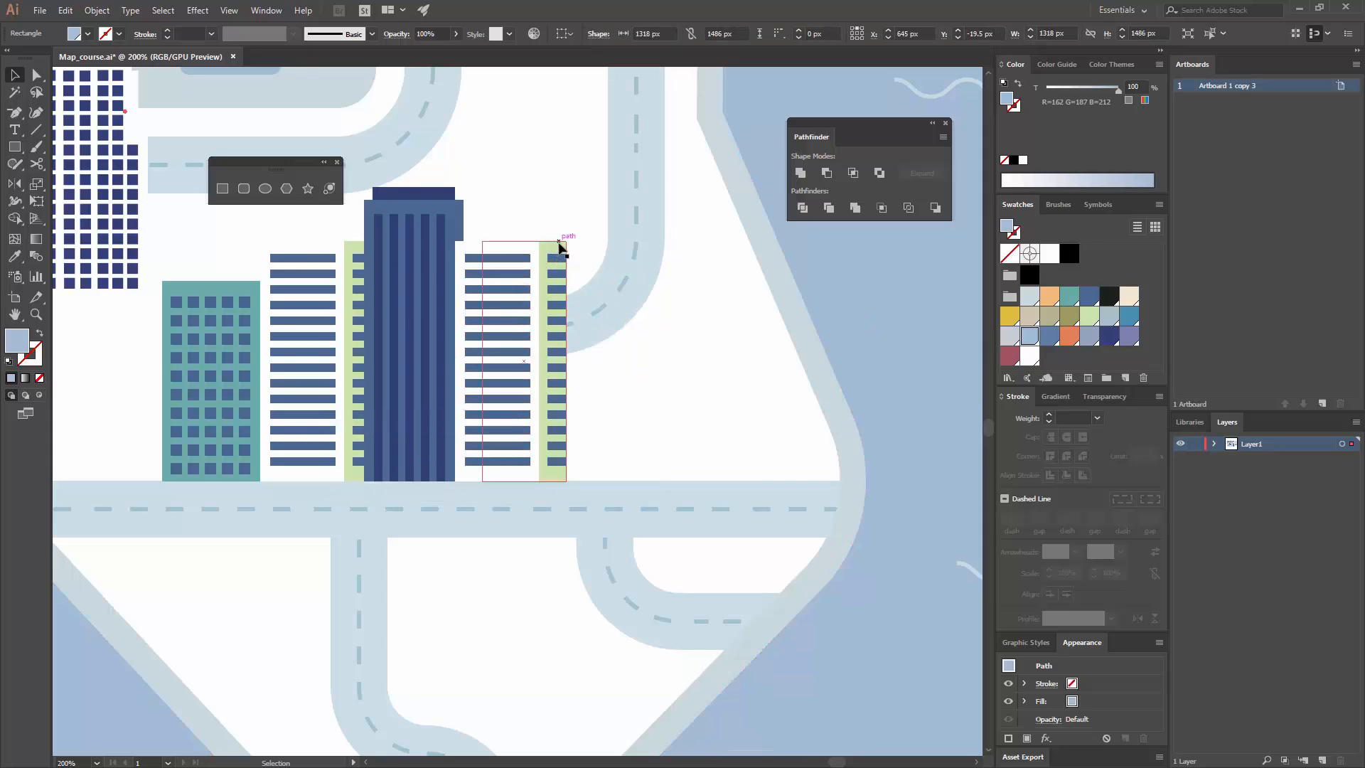
double_click(560, 245)
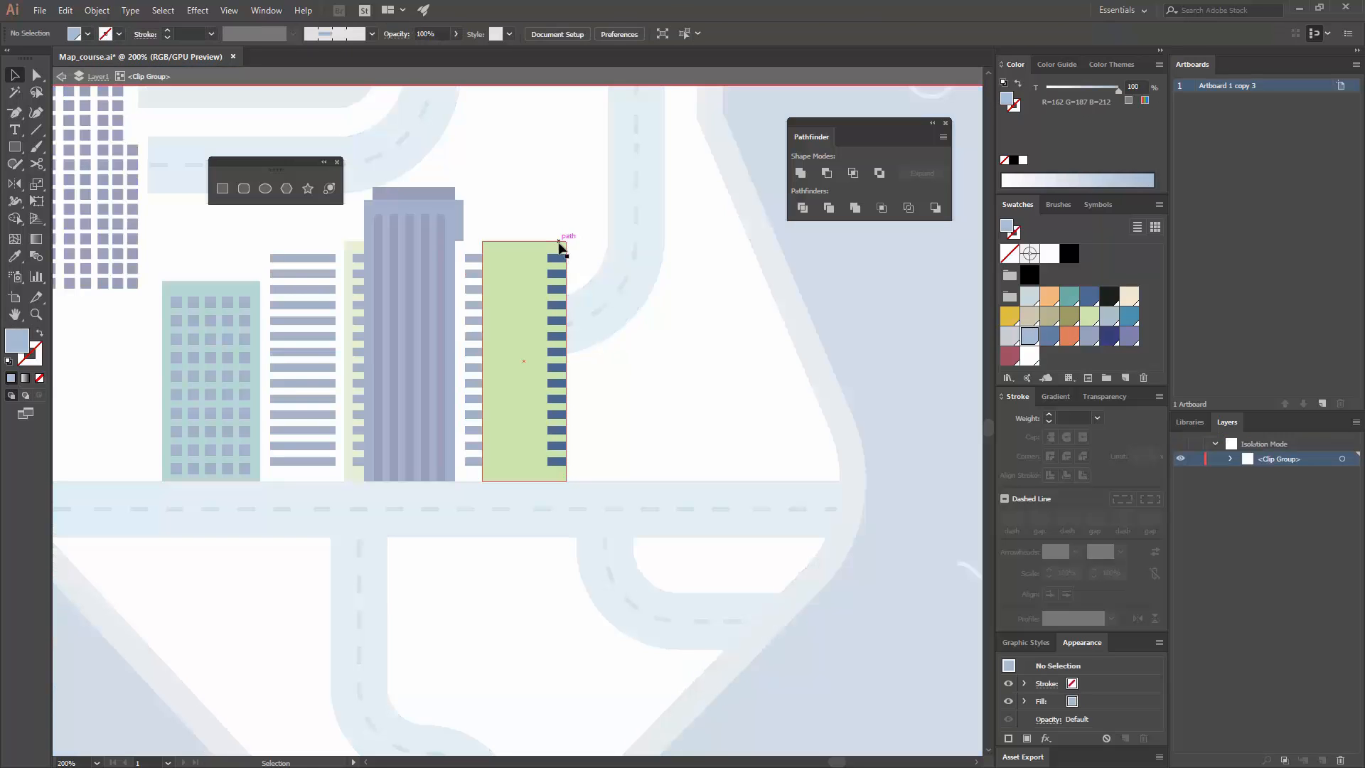
left_click_drag(559, 244, 571, 246)
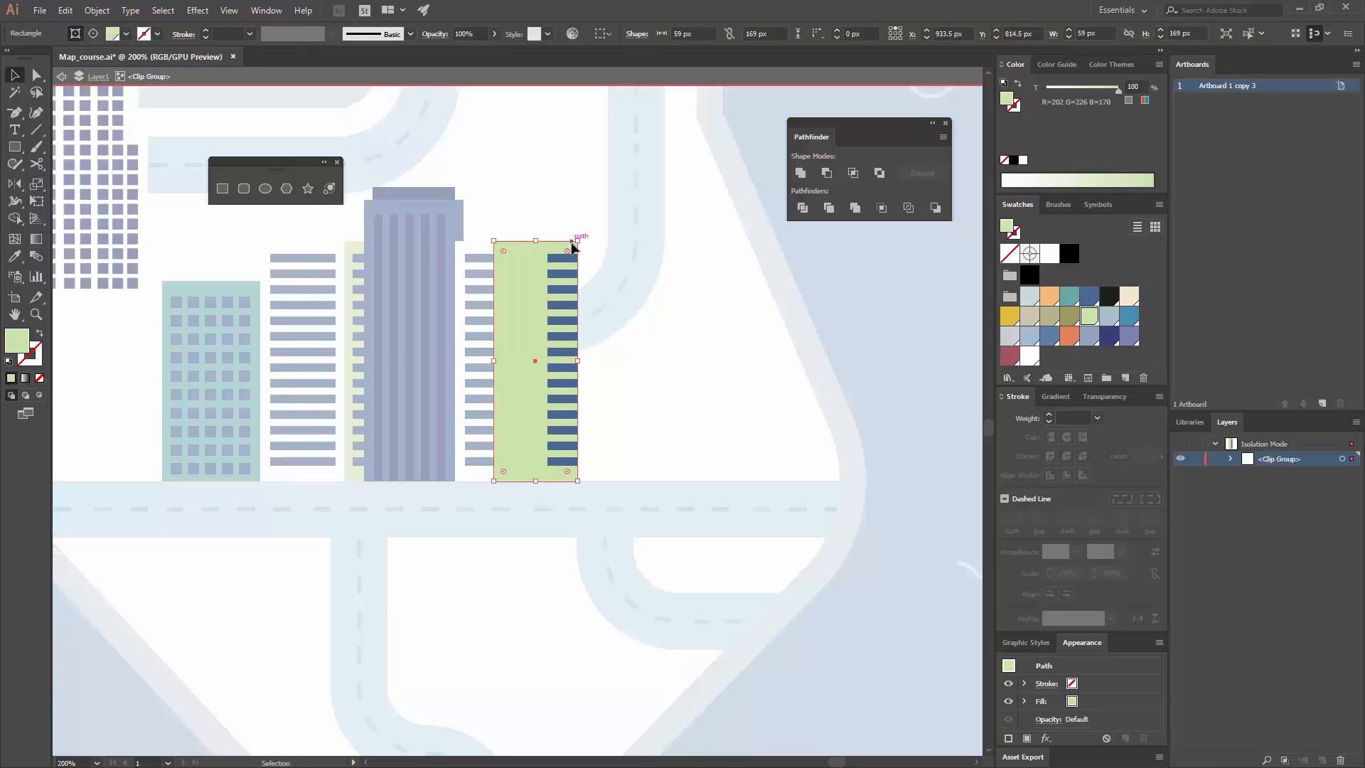
left_click(554, 254)
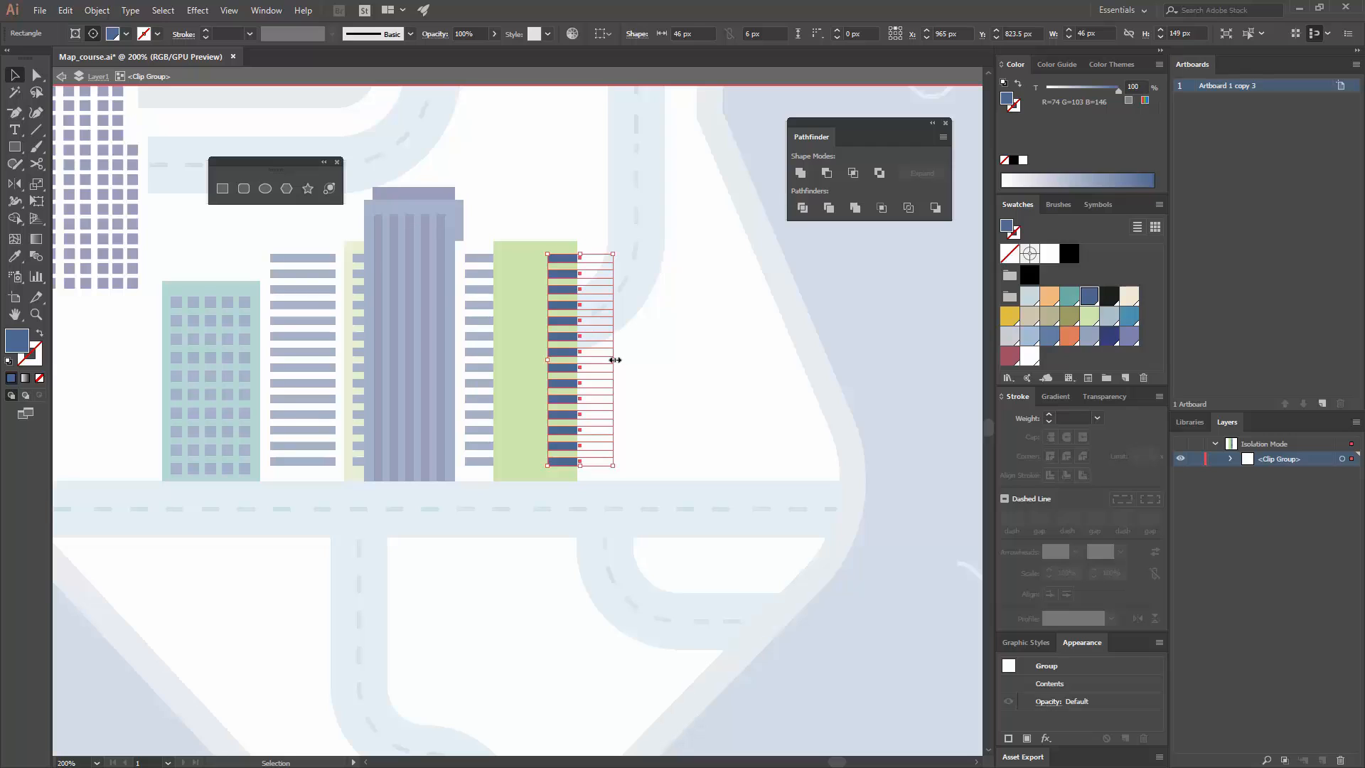
left_click_drag(615, 359, 573, 357)
left_click(699, 323)
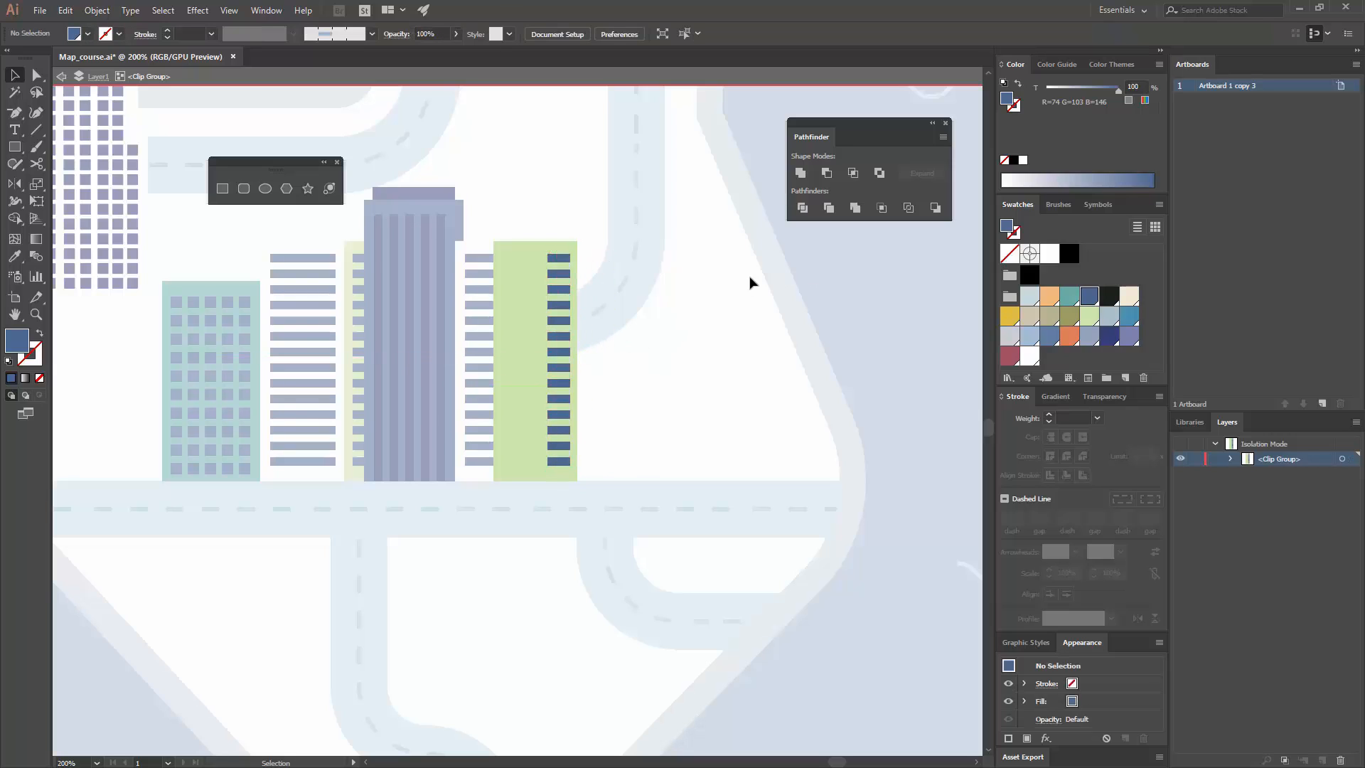
double_click(824, 288)
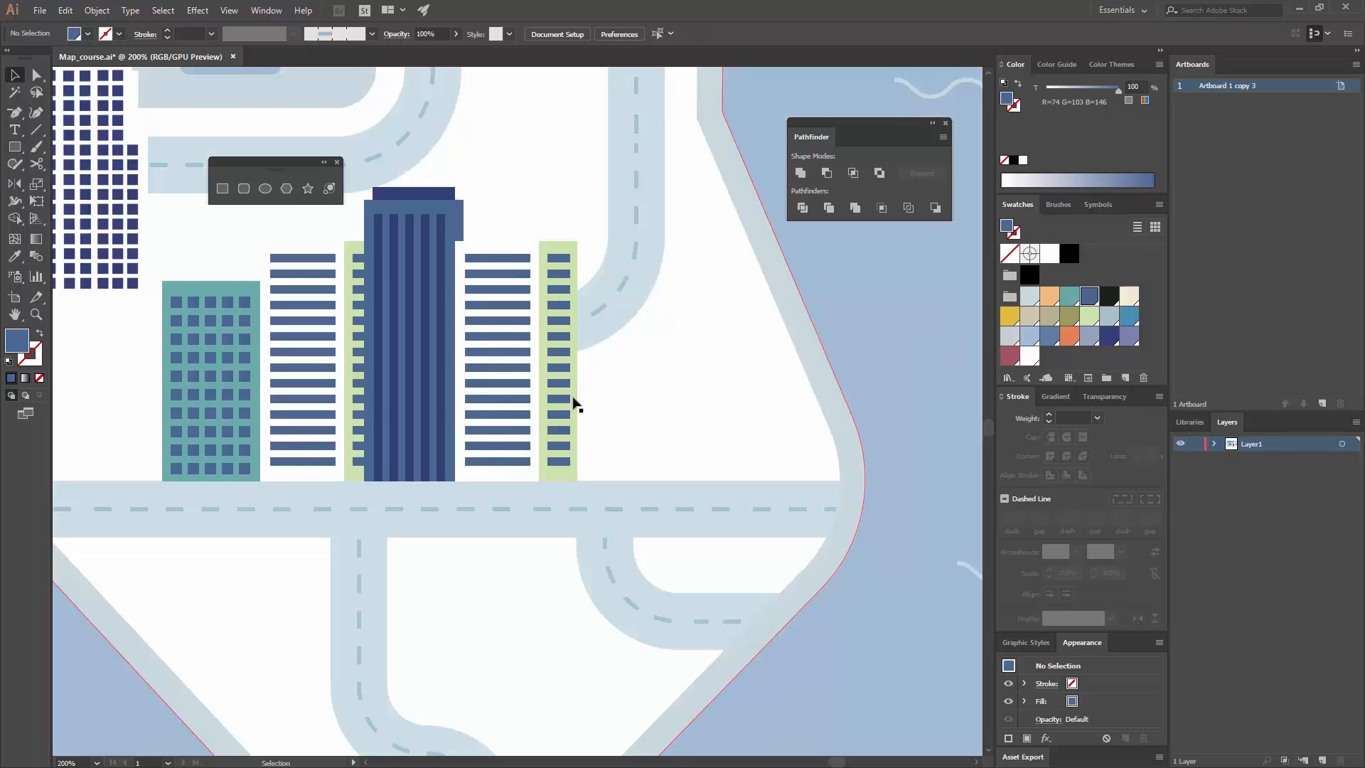
Step: Fill the copied striped building's green side rectangle with the light orange swatch
left_click(37, 75)
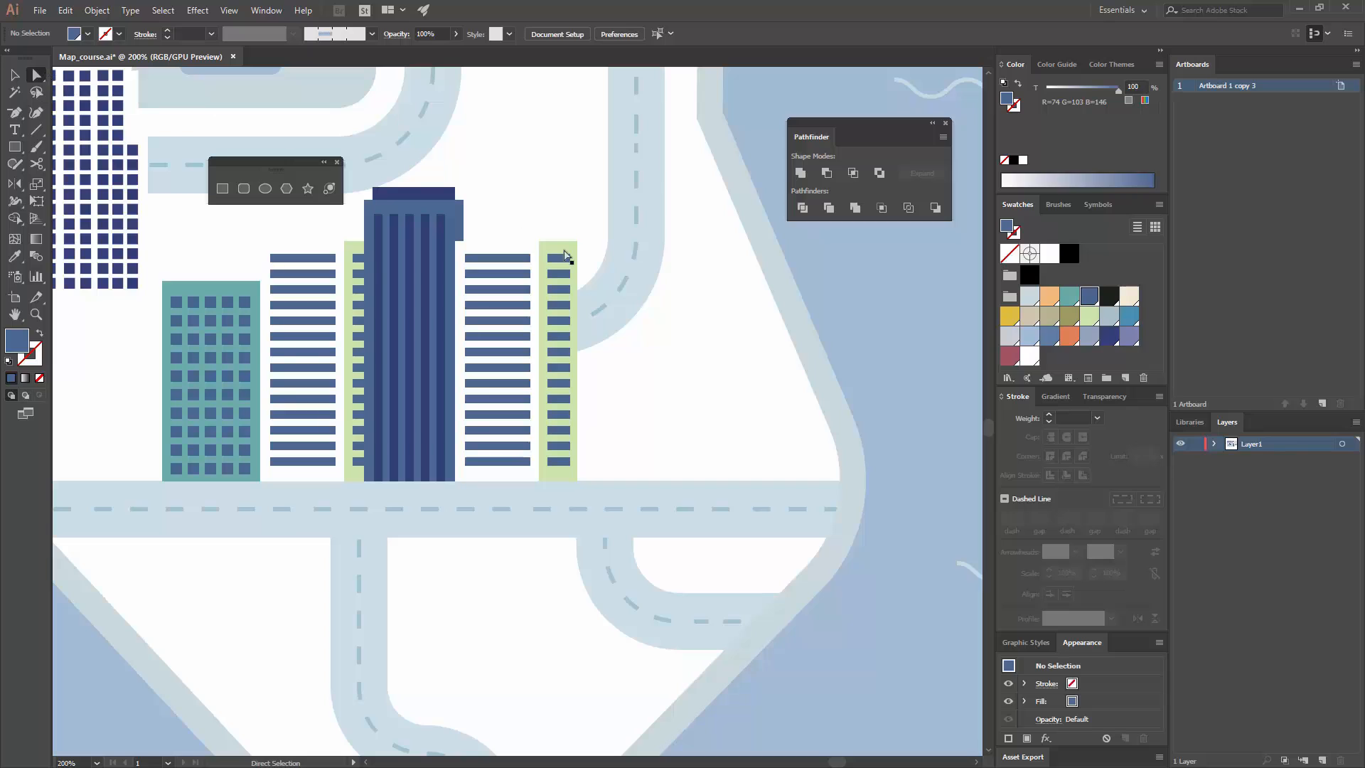
left_click(562, 246)
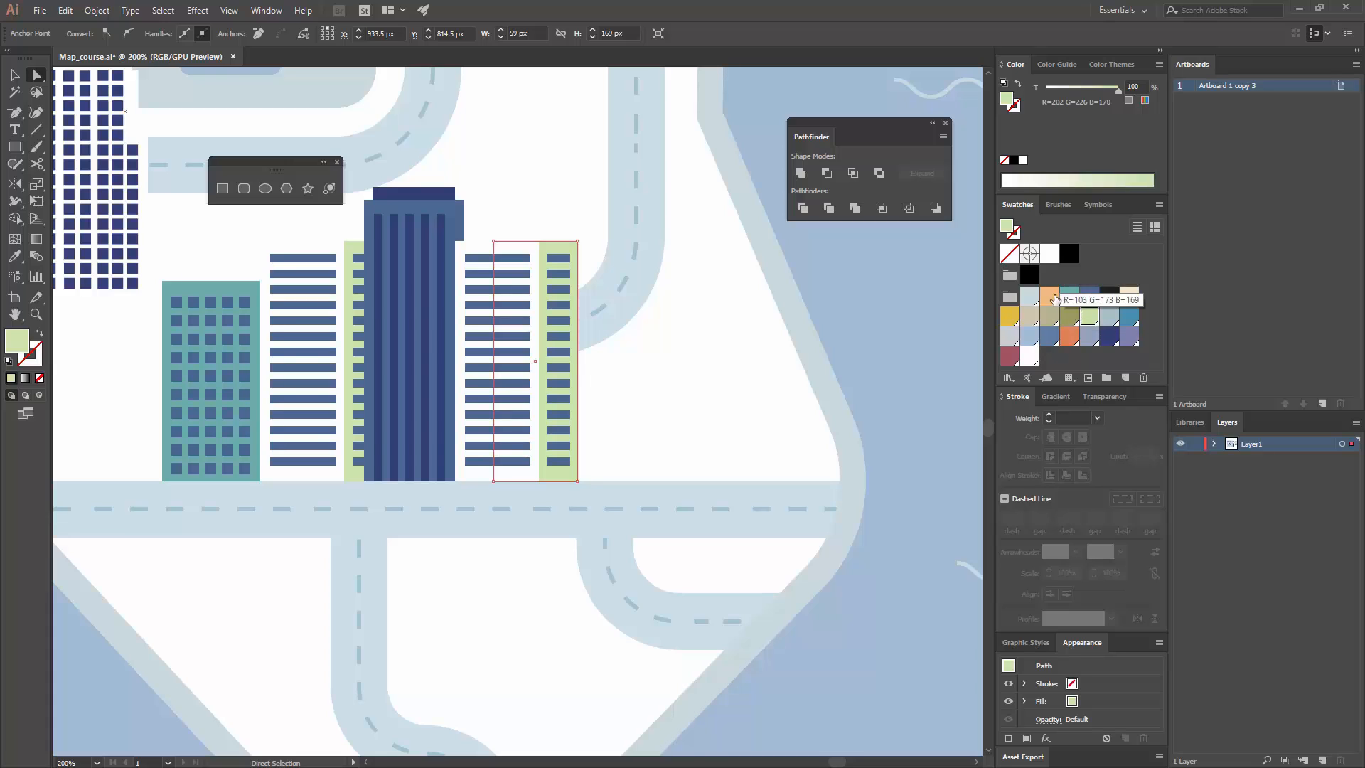
left_click(1050, 295)
left_click(735, 279)
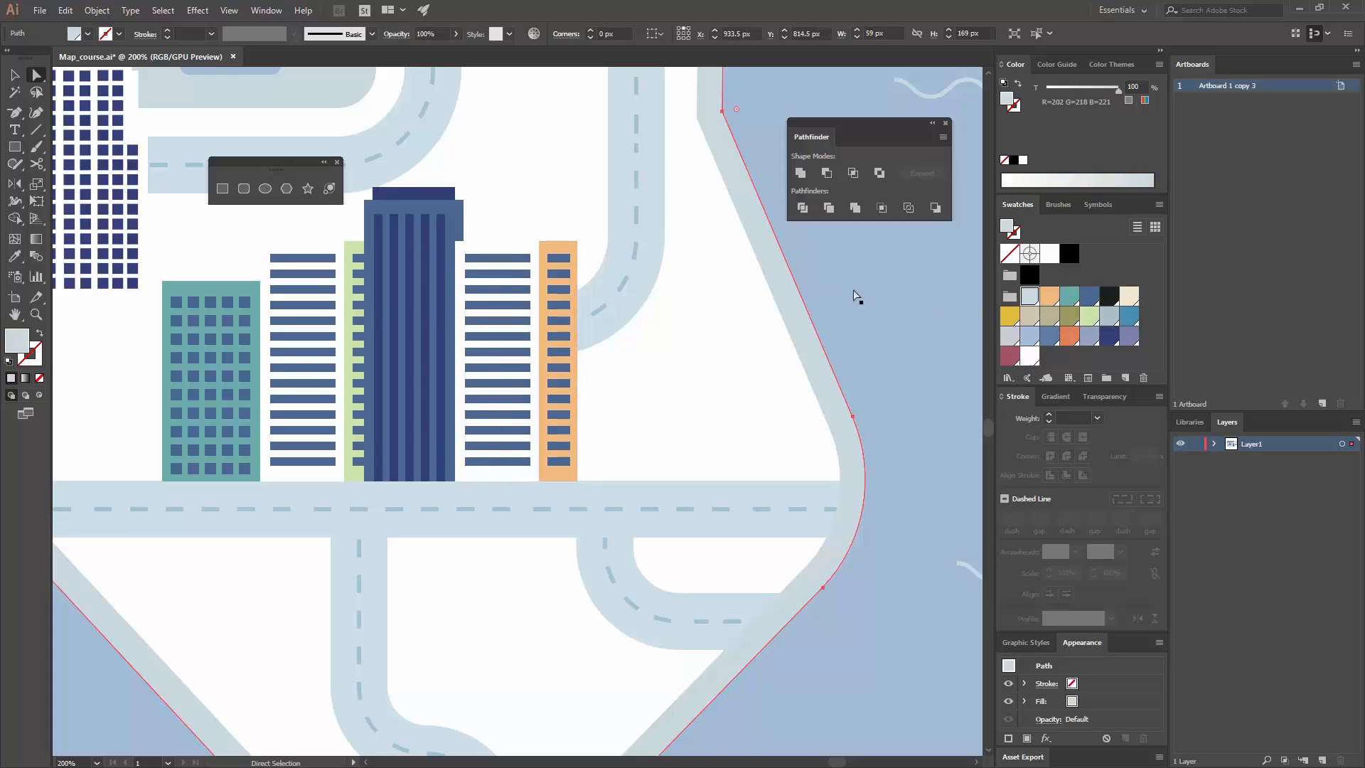
left_click(829, 290)
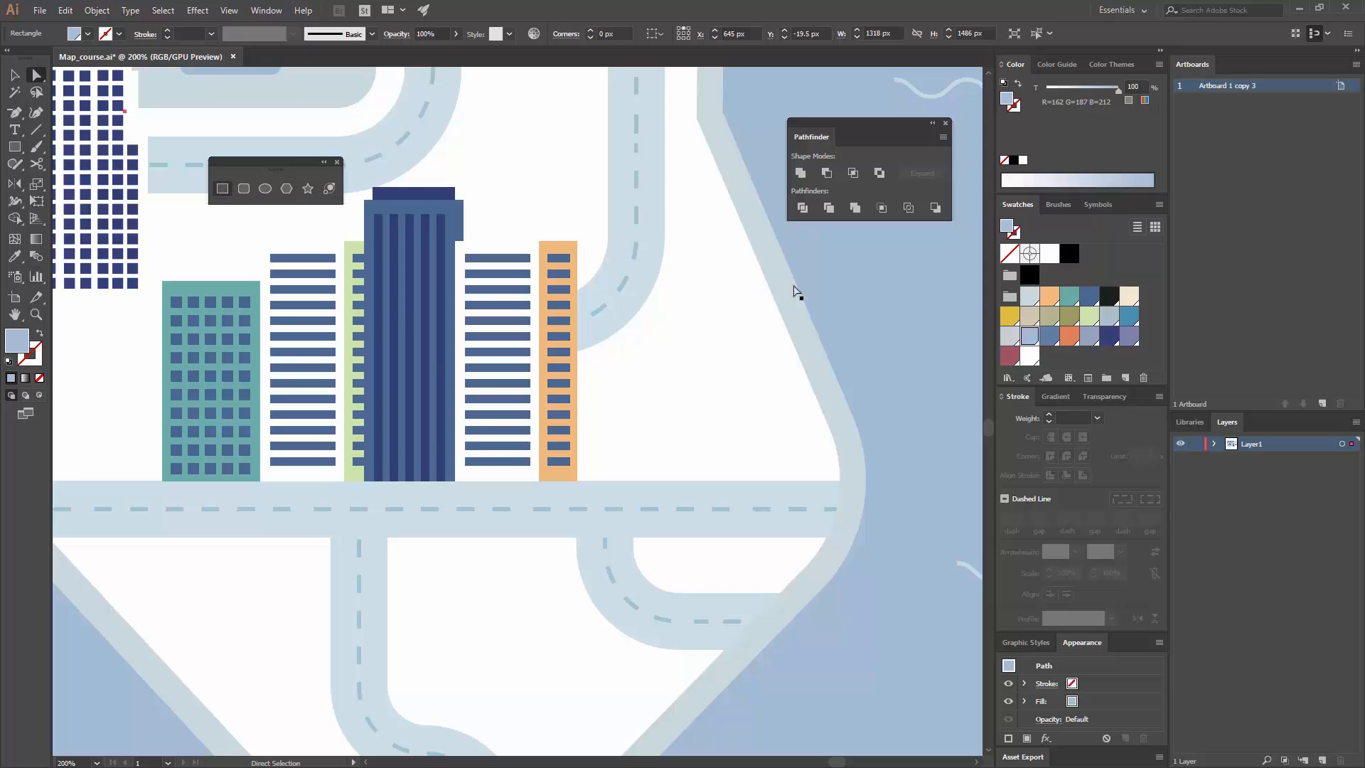
Step: Group the ten rows of square windows on the teal building
left_click(14, 75)
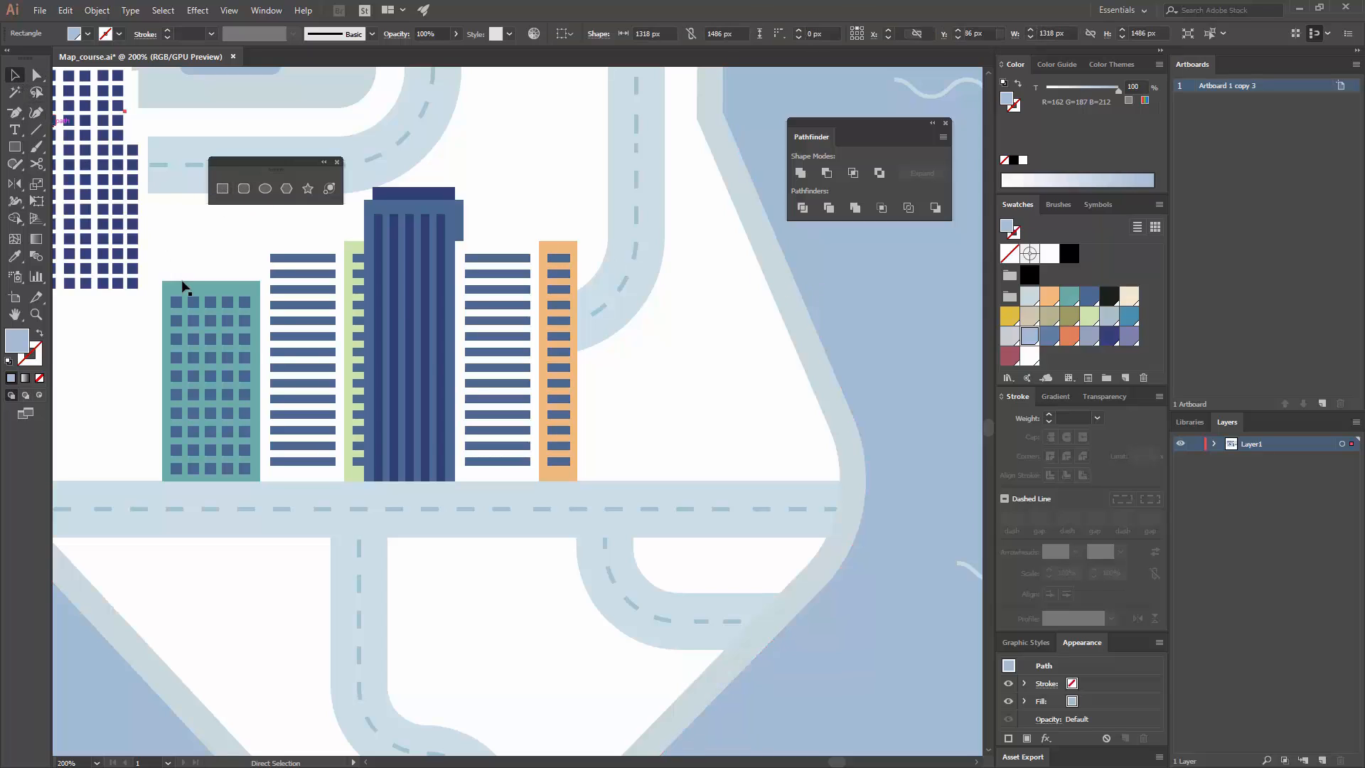
left_click(222, 302)
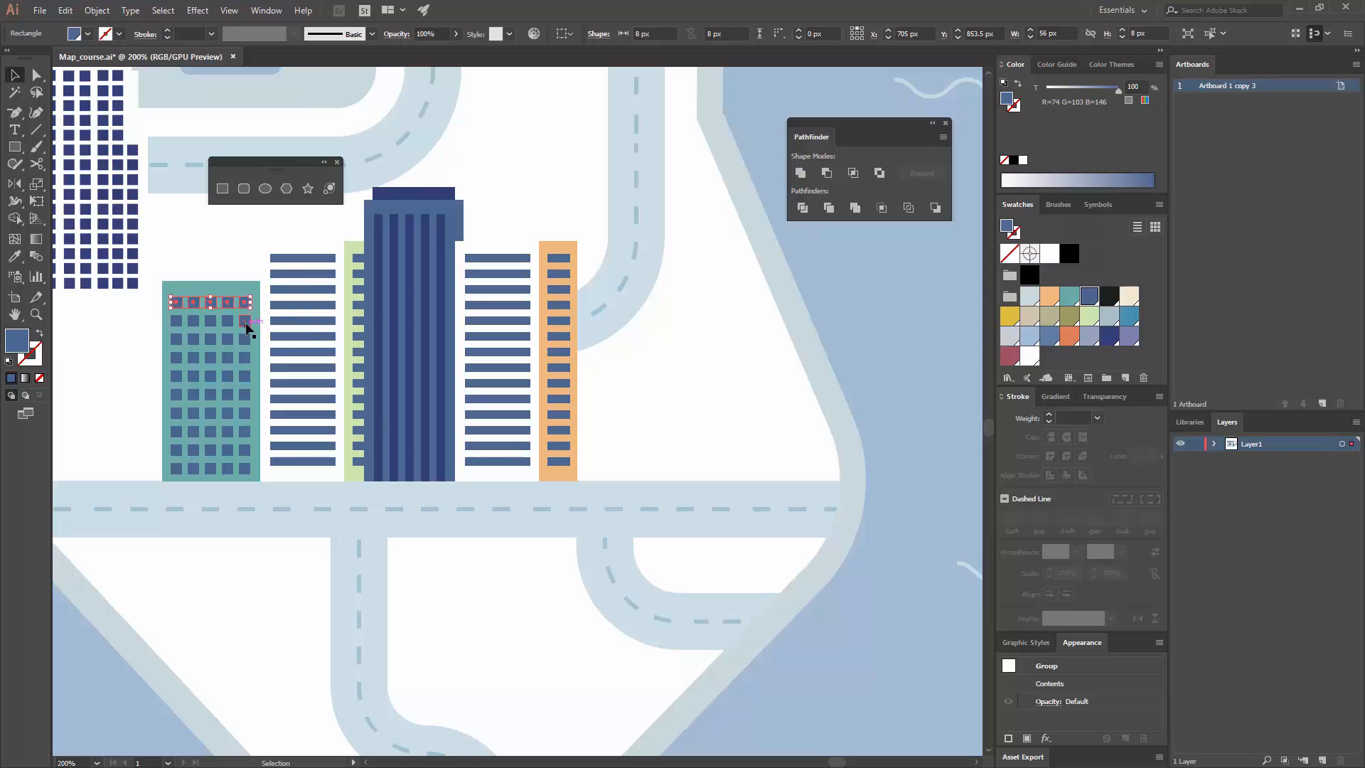
left_click(246, 324, "shift")
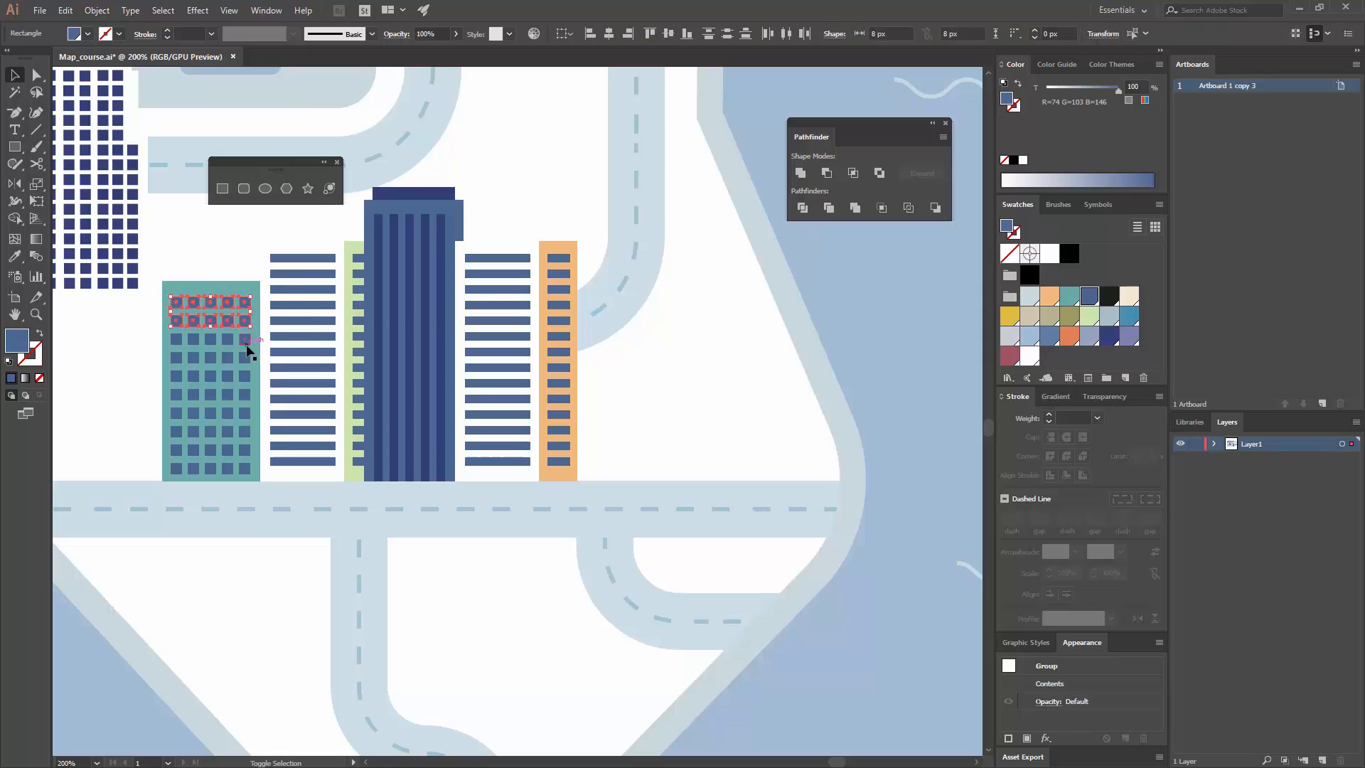
left_click(246, 414, "shift")
left_click(244, 432, "shift")
left_click(245, 473, "shift")
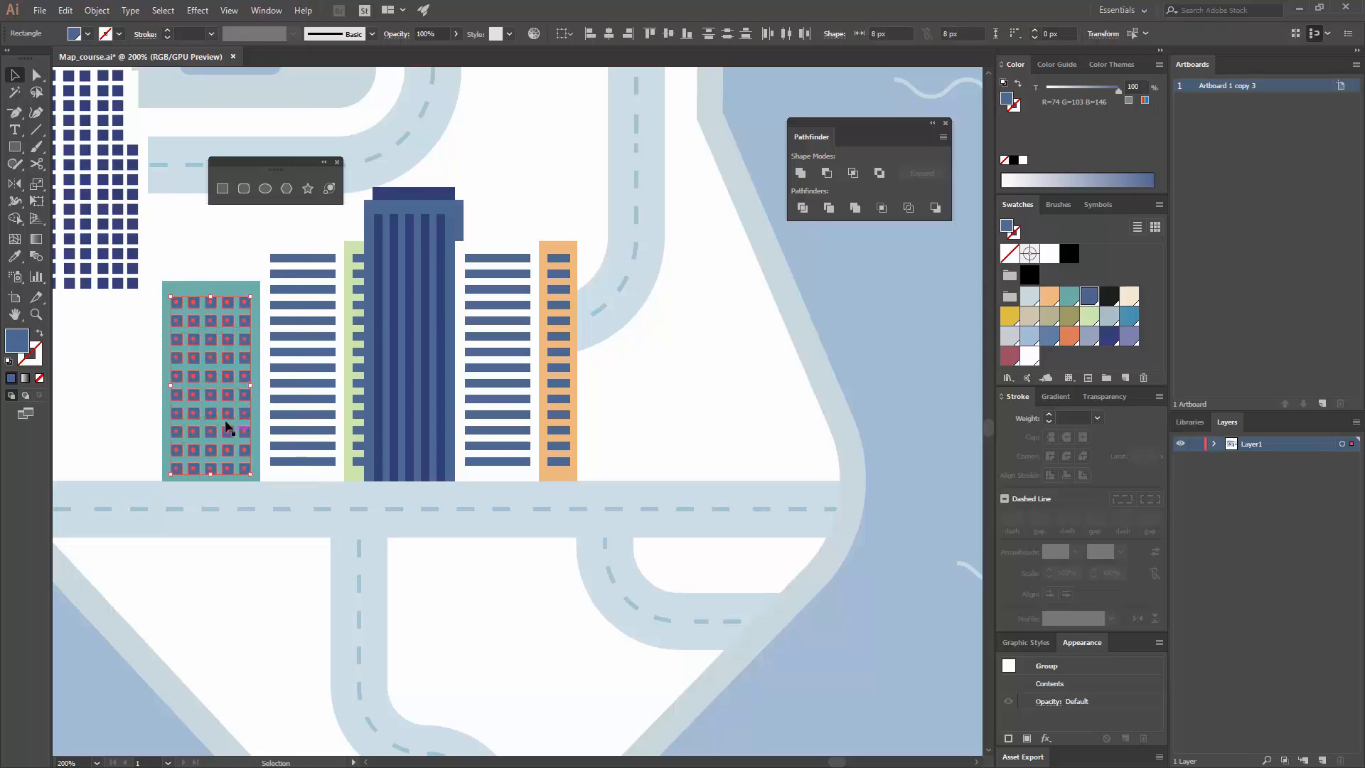
key("ctrl+g")
Step: Copy the teal building with its windows so it overlaps the orange side, and bring the copy to the front
left_click(225, 308, "shift")
left_click_drag(214, 318, 613, 337)
right_click(637, 340)
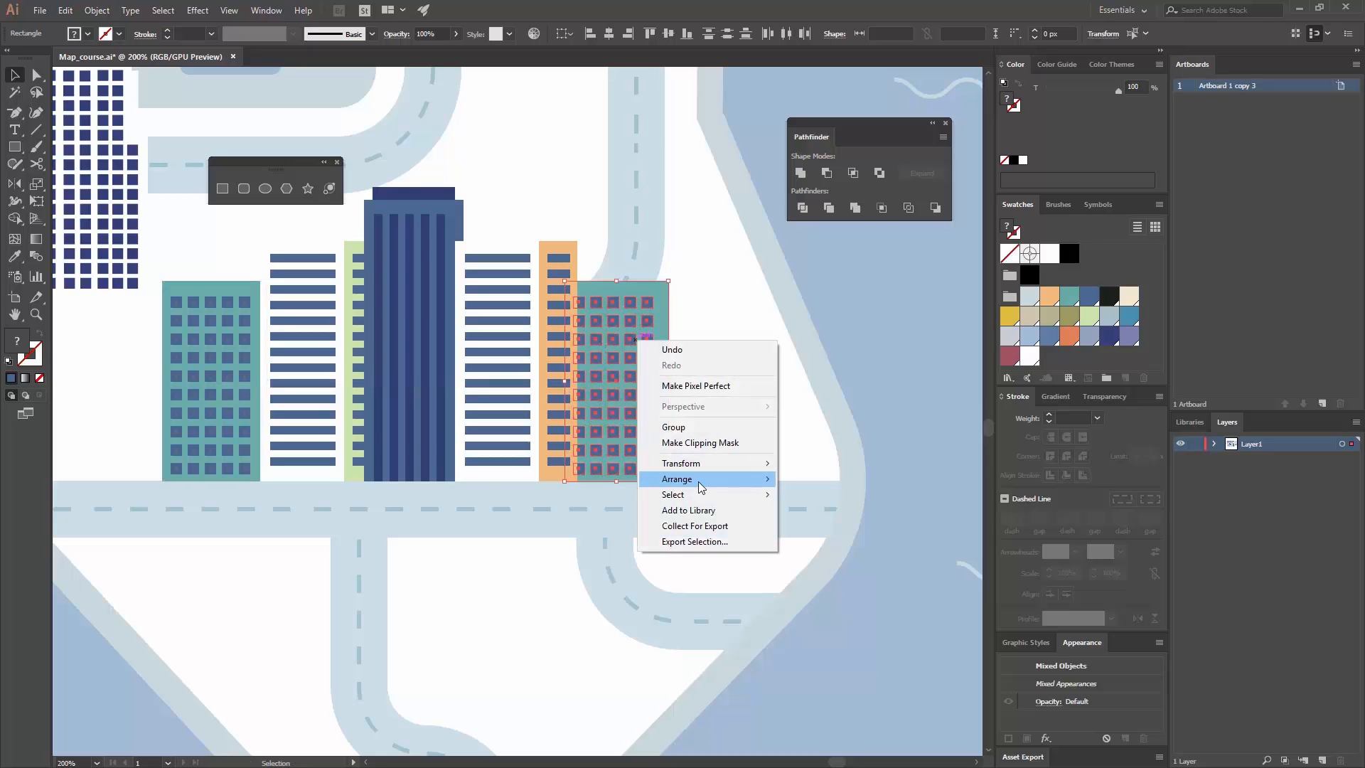
left_click(604, 479)
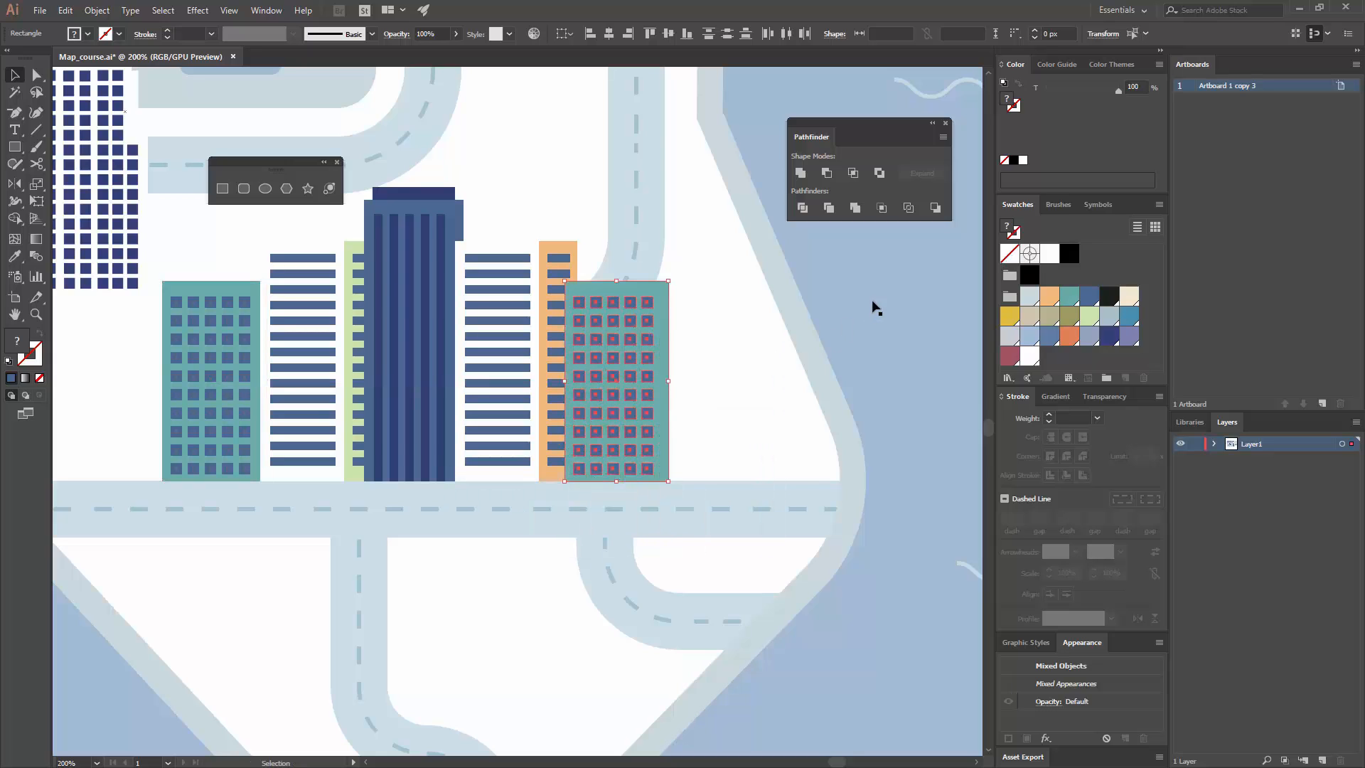
Step: Duplicate the copied building's teal rectangle 18 px to the right as a side wall, and fill the original front rectangle white
left_click_drag(670, 327, 696, 322)
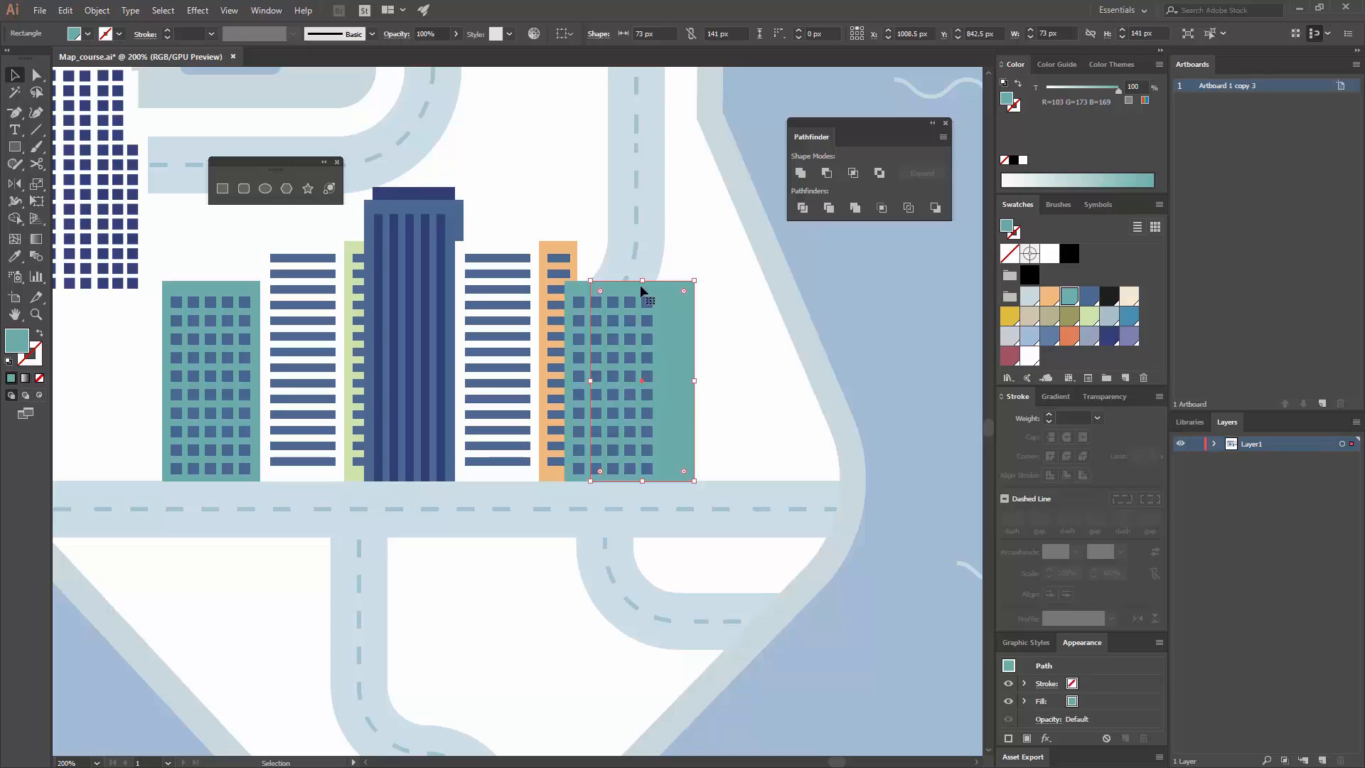
left_click_drag(621, 284, 569, 284)
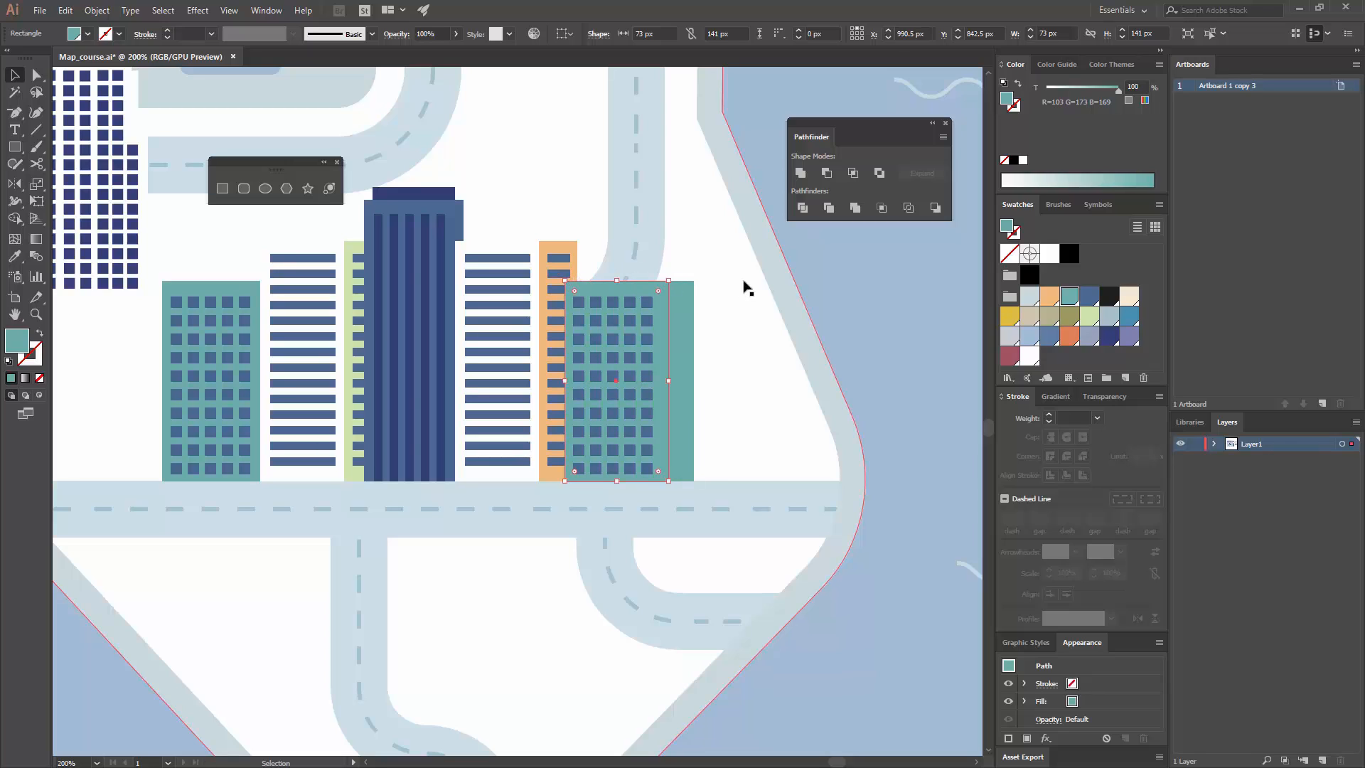
left_click(1026, 361)
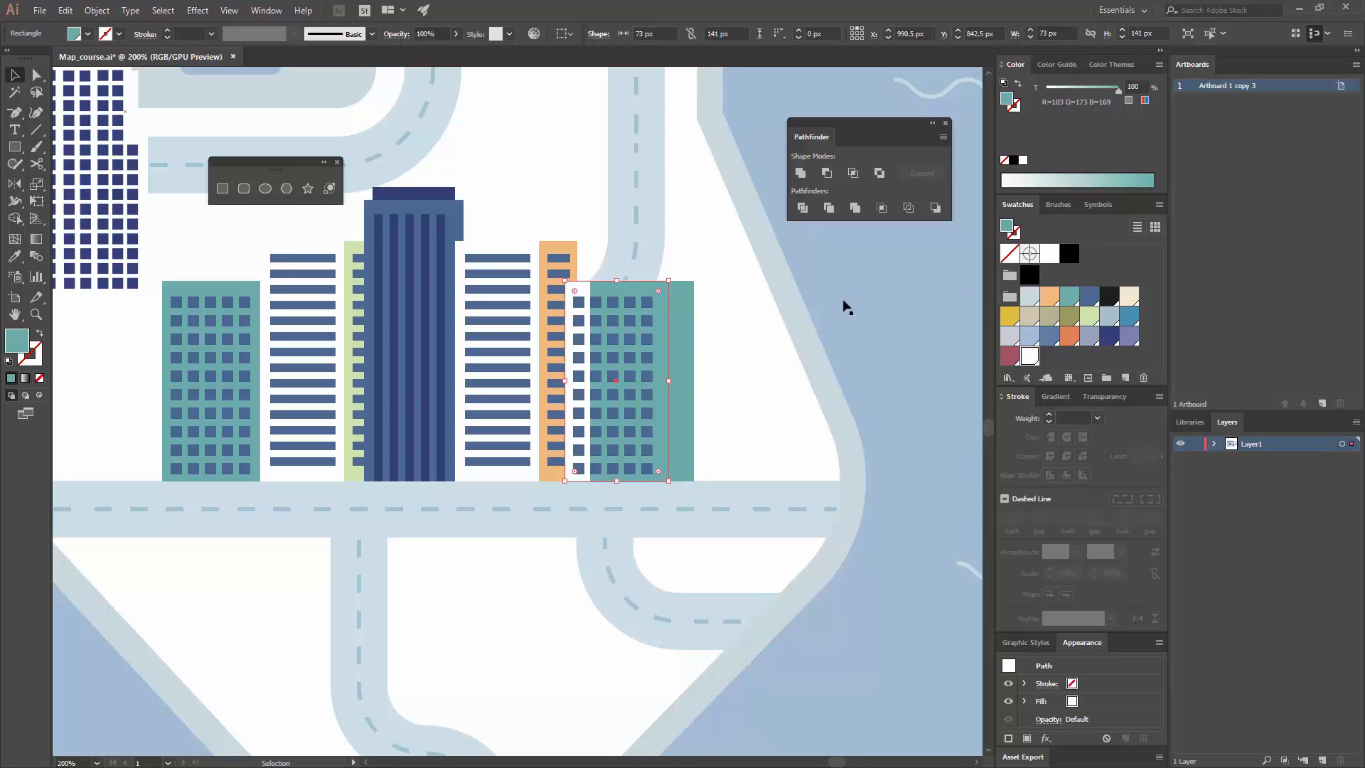
left_click(844, 301)
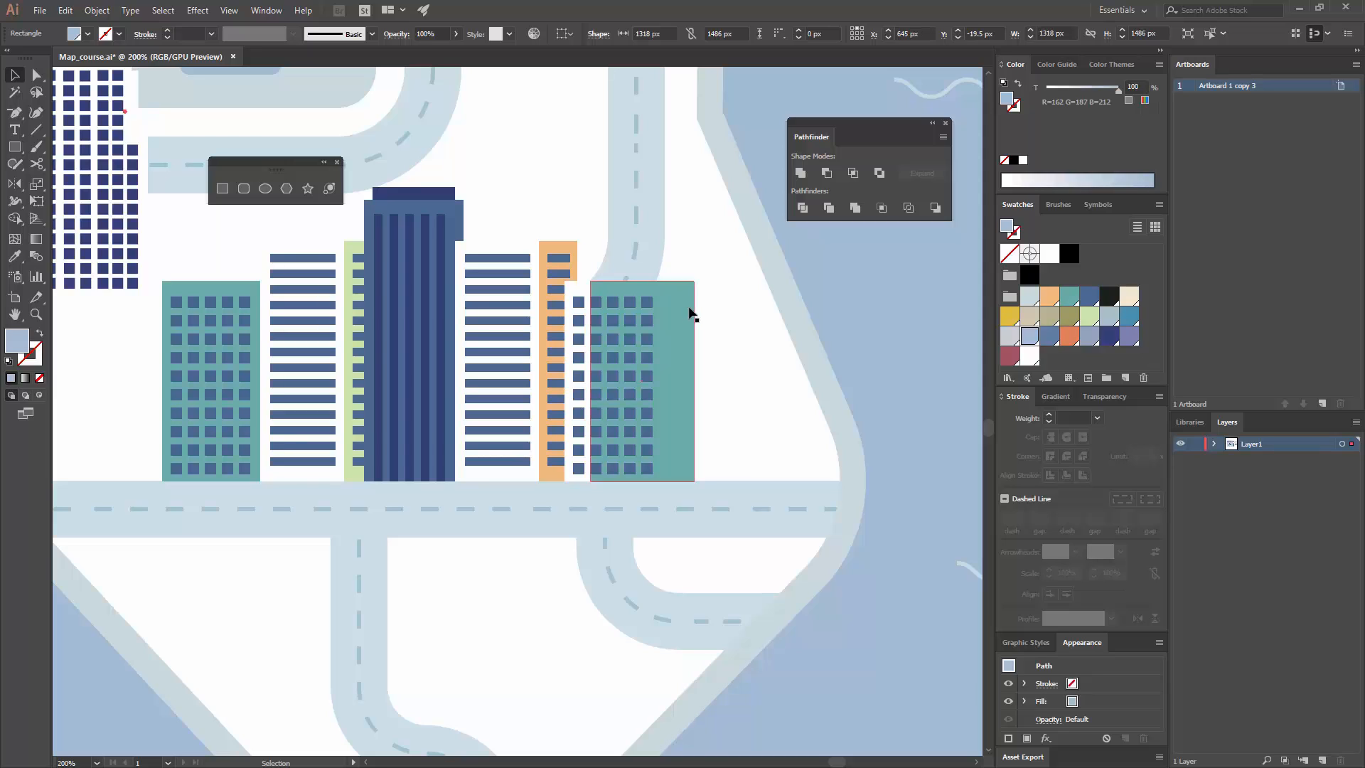
Step: Bring the white front rectangle and its window grid to the front, over the teal side wall
left_click(578, 292)
left_click(579, 300, "shift")
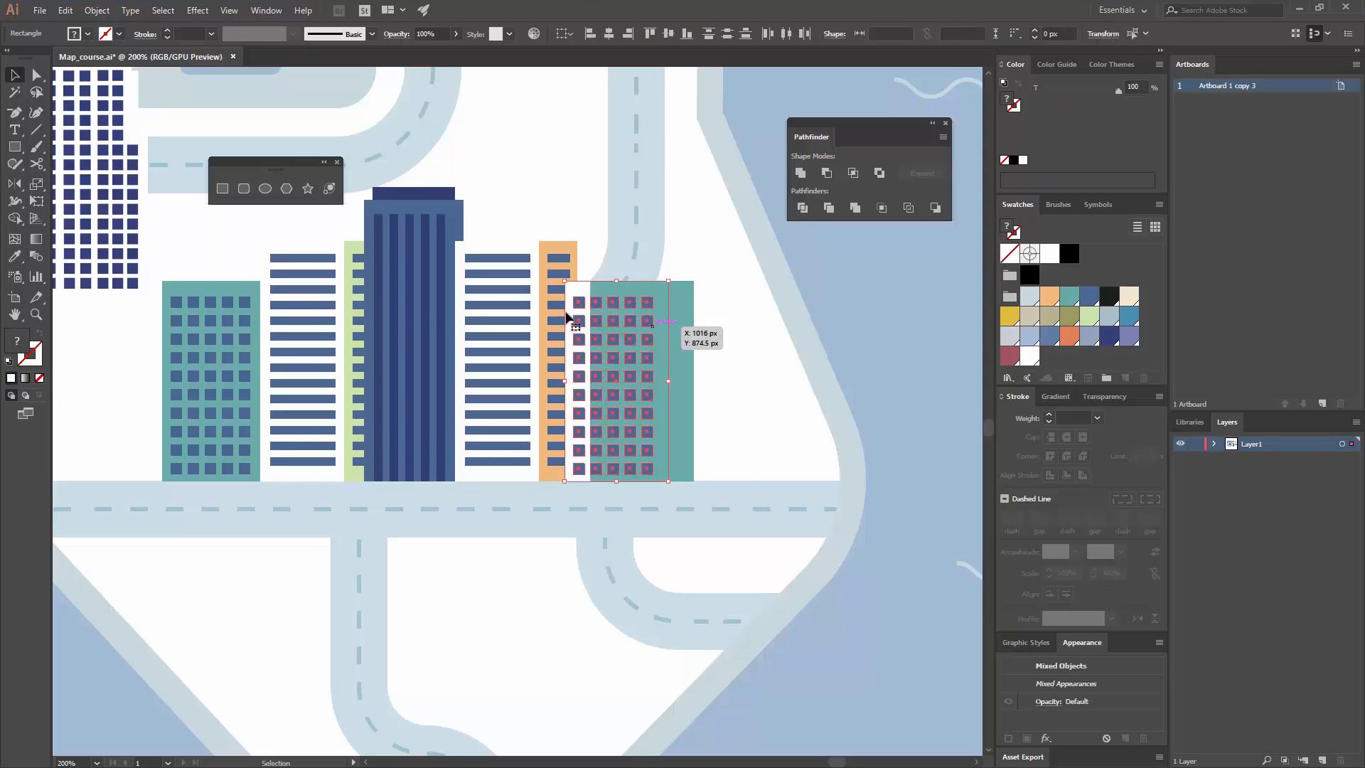
right_click(609, 314)
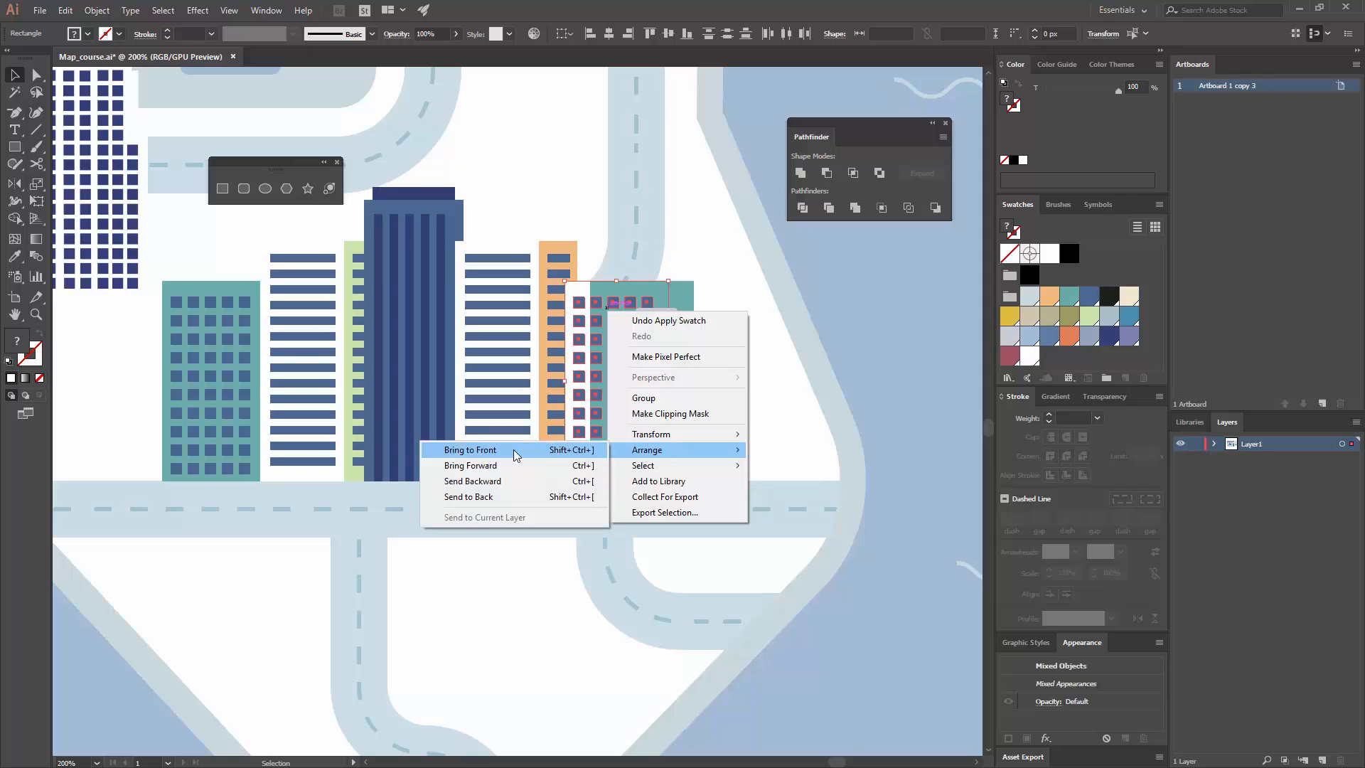
left_click(811, 297)
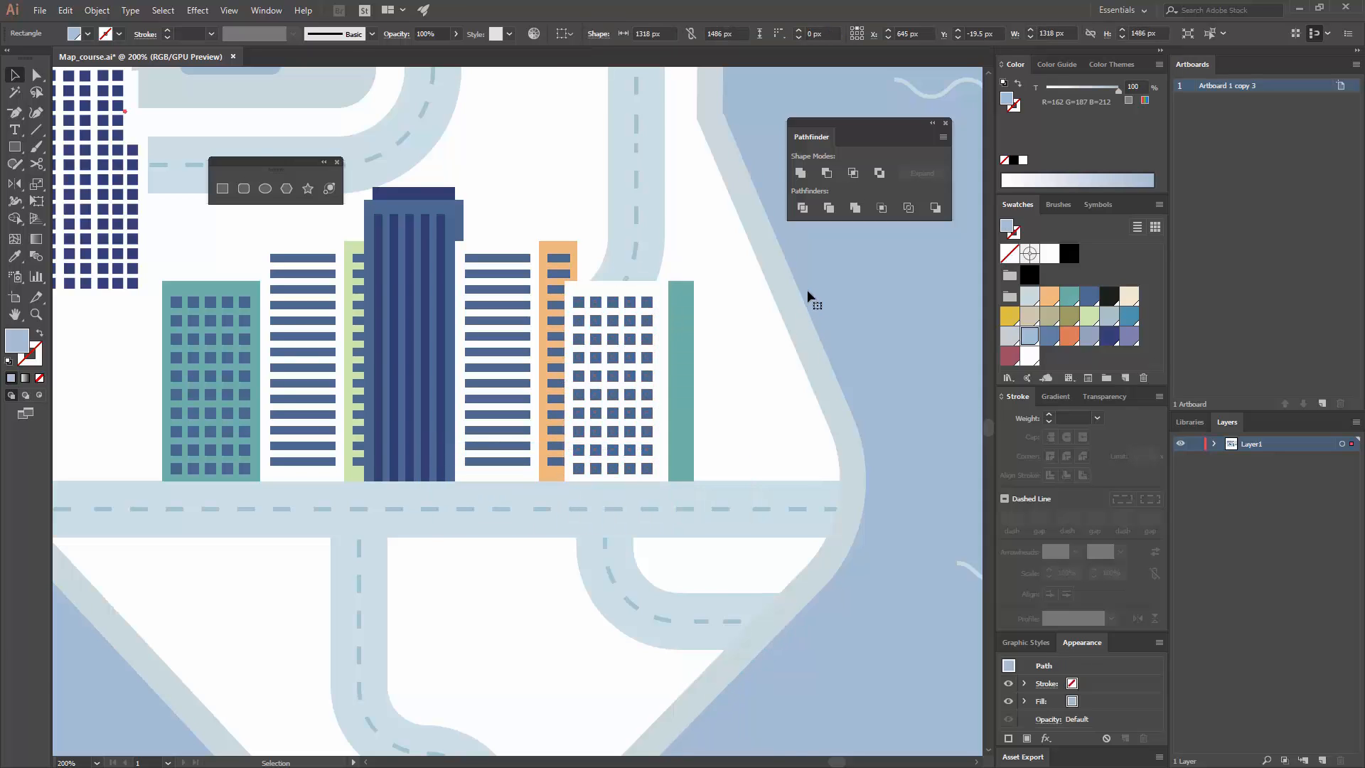
key("ctrl+minus")
key("ctrl+minus")
key("ctrl+minus")
left_click_drag(671, 474, 522, 343)
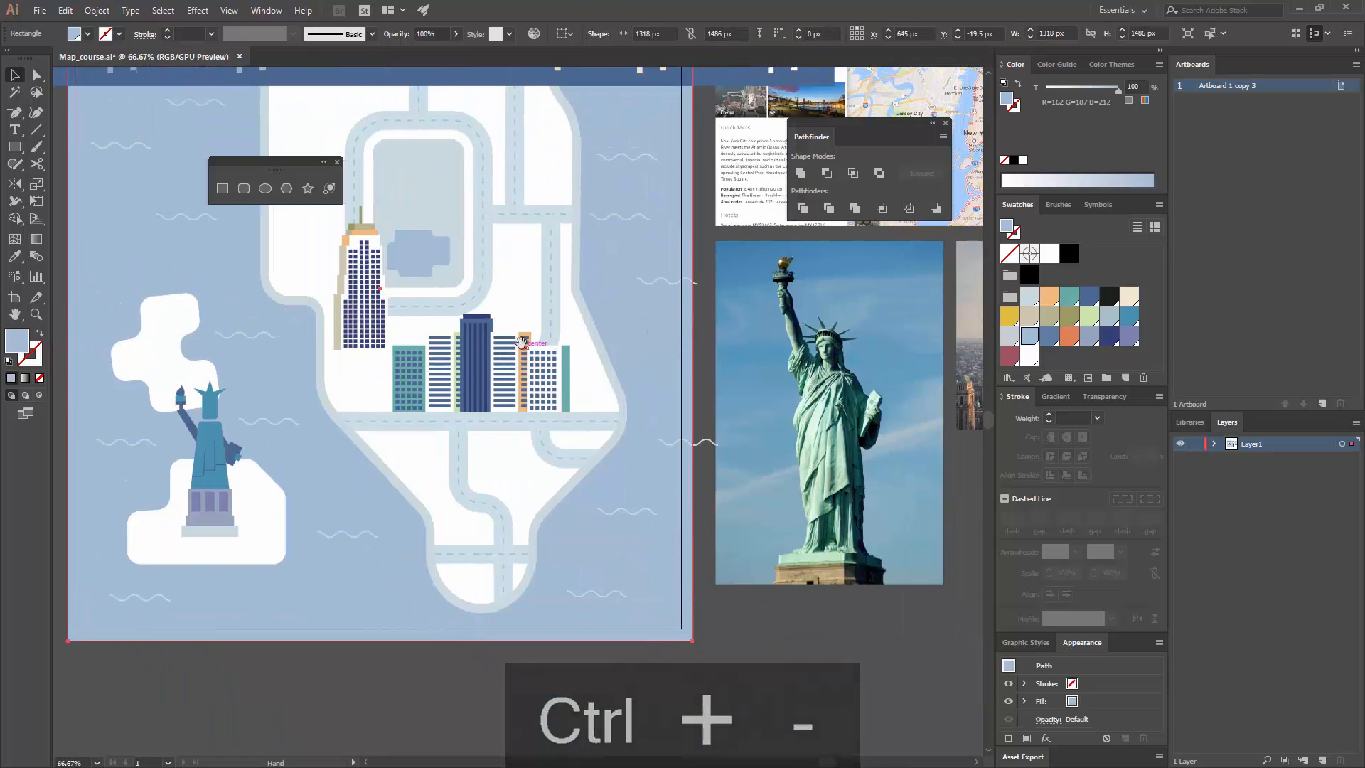
key("ctrl+equal")
left_click_drag(753, 420, 530, 284)
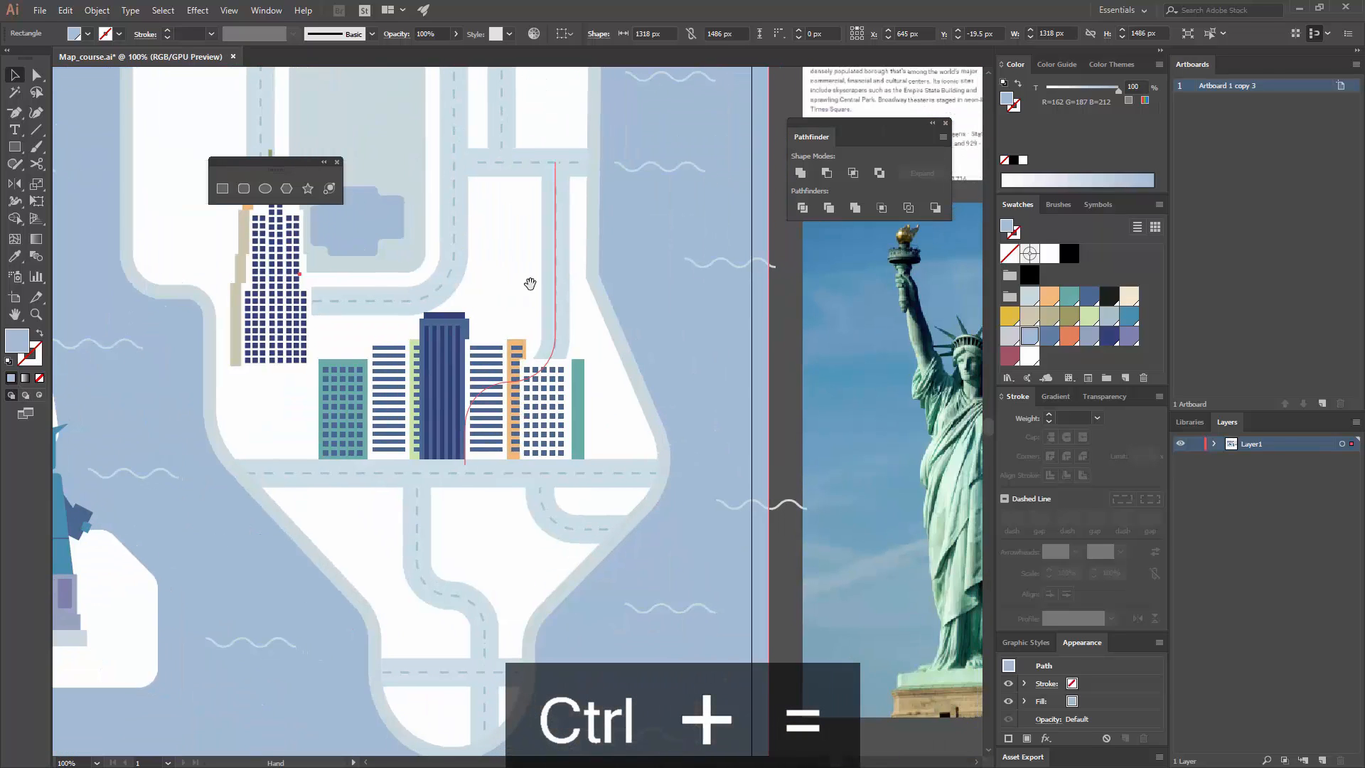
Step: Group all the buildings in the row, with their windows, side walls and roof details, into a single object
left_click(575, 384)
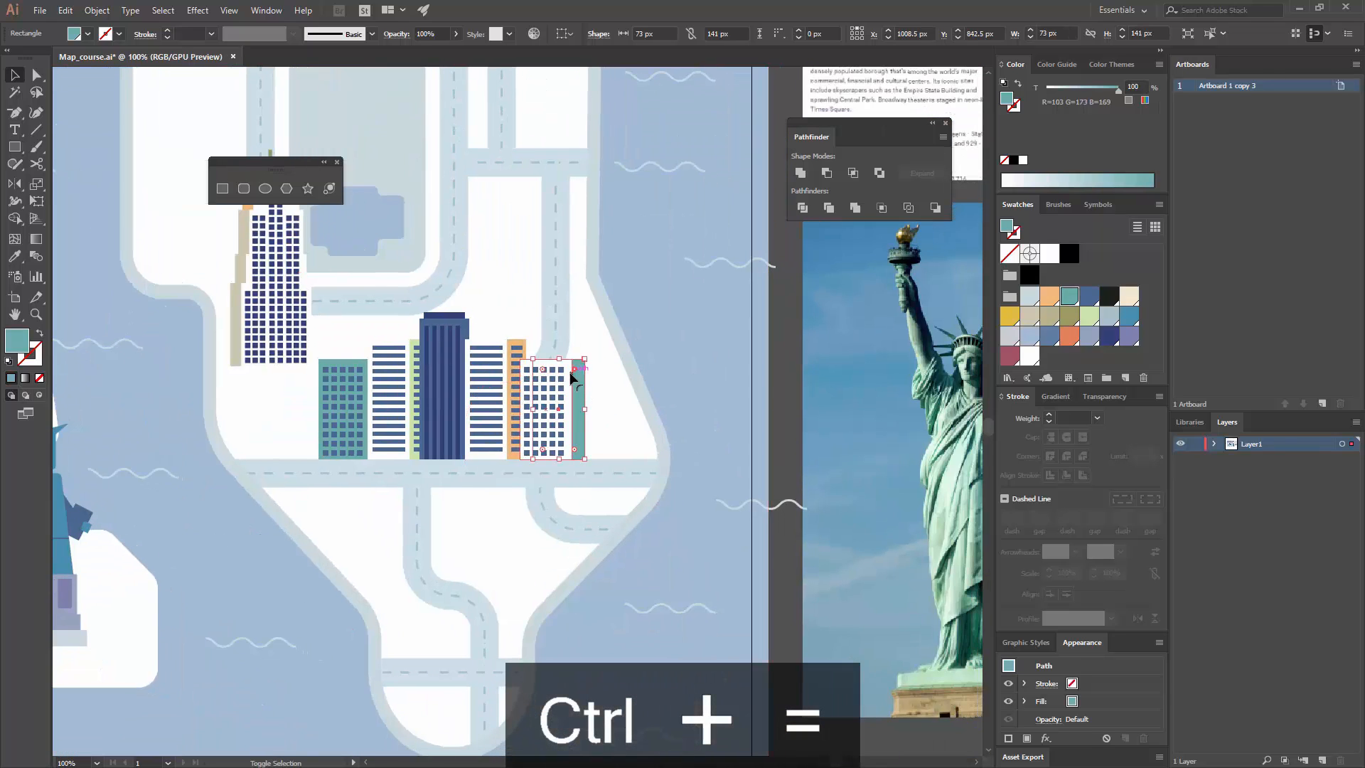
left_click(568, 388, "shift")
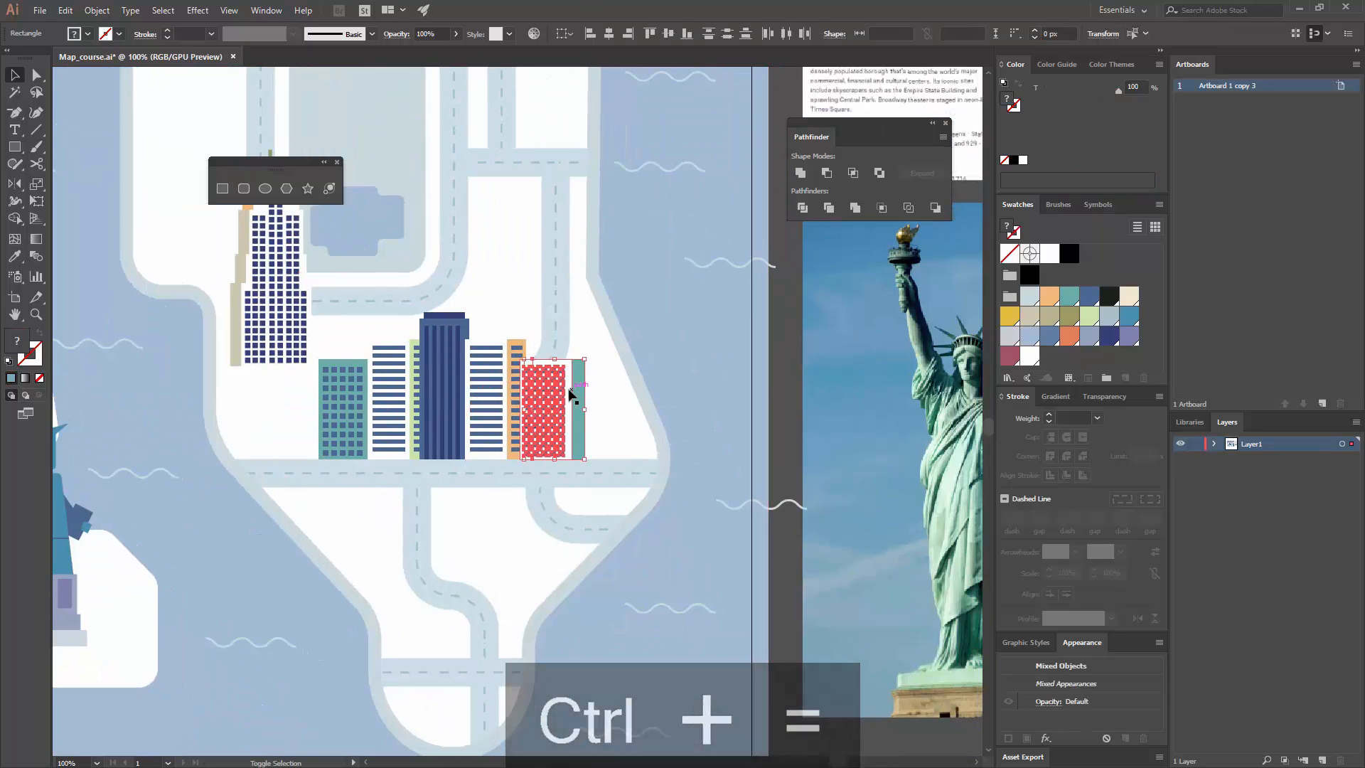
left_click(504, 347, "shift")
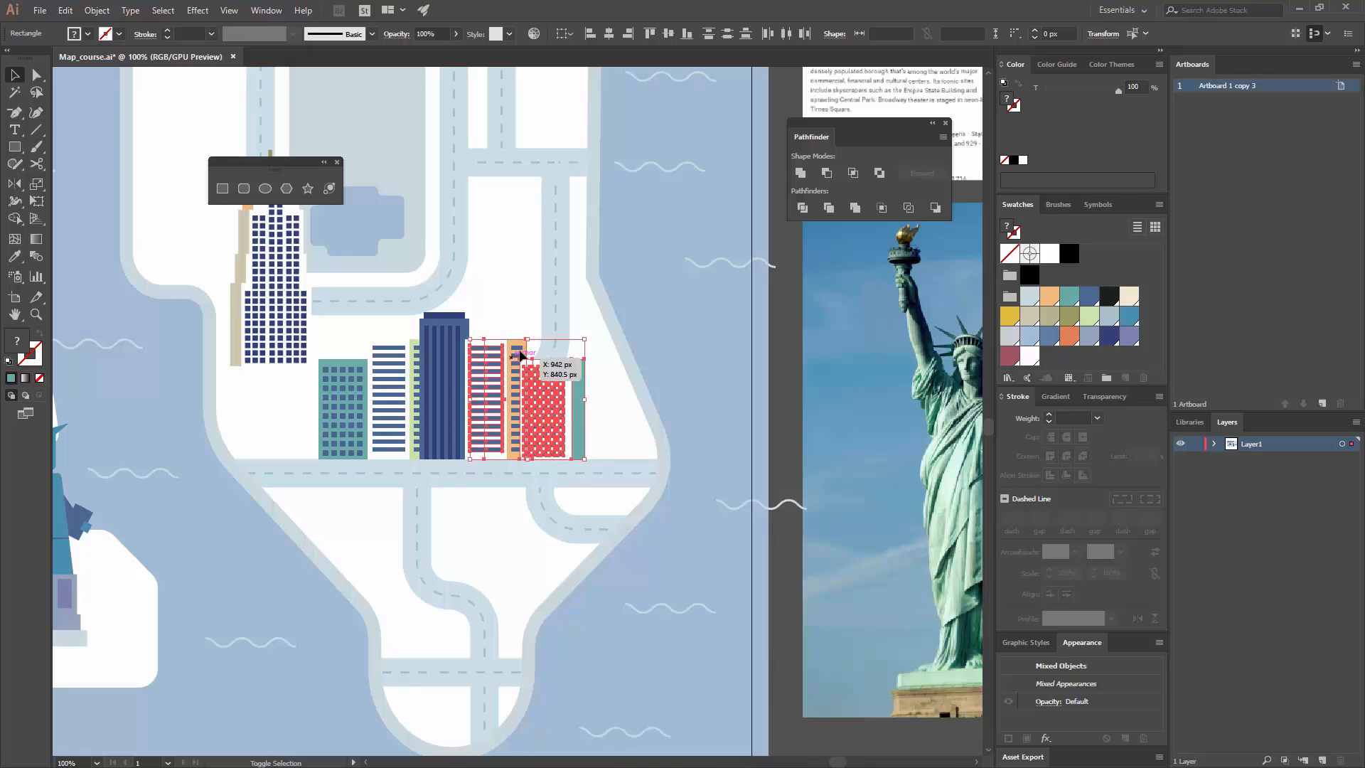
left_click(449, 324, "shift")
left_click(405, 356, "shift")
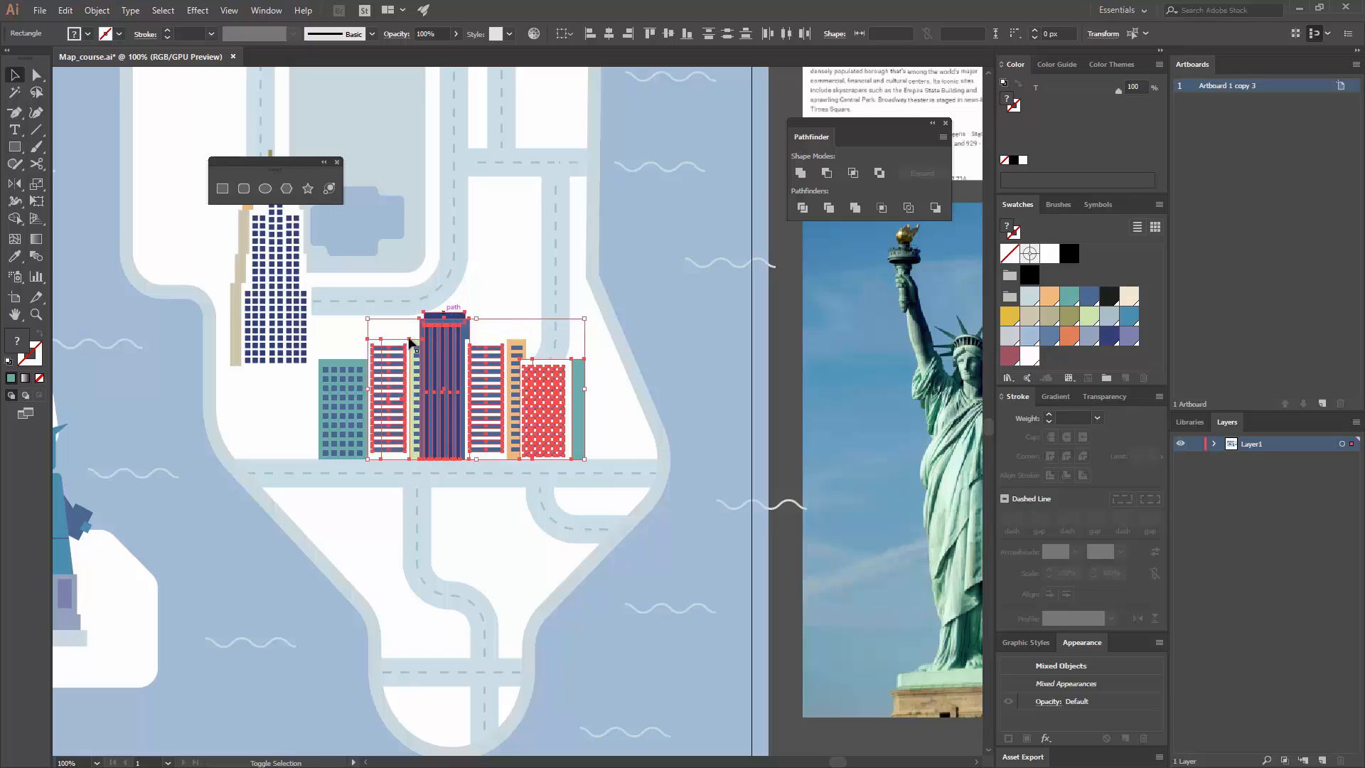
left_click(345, 399, "shift")
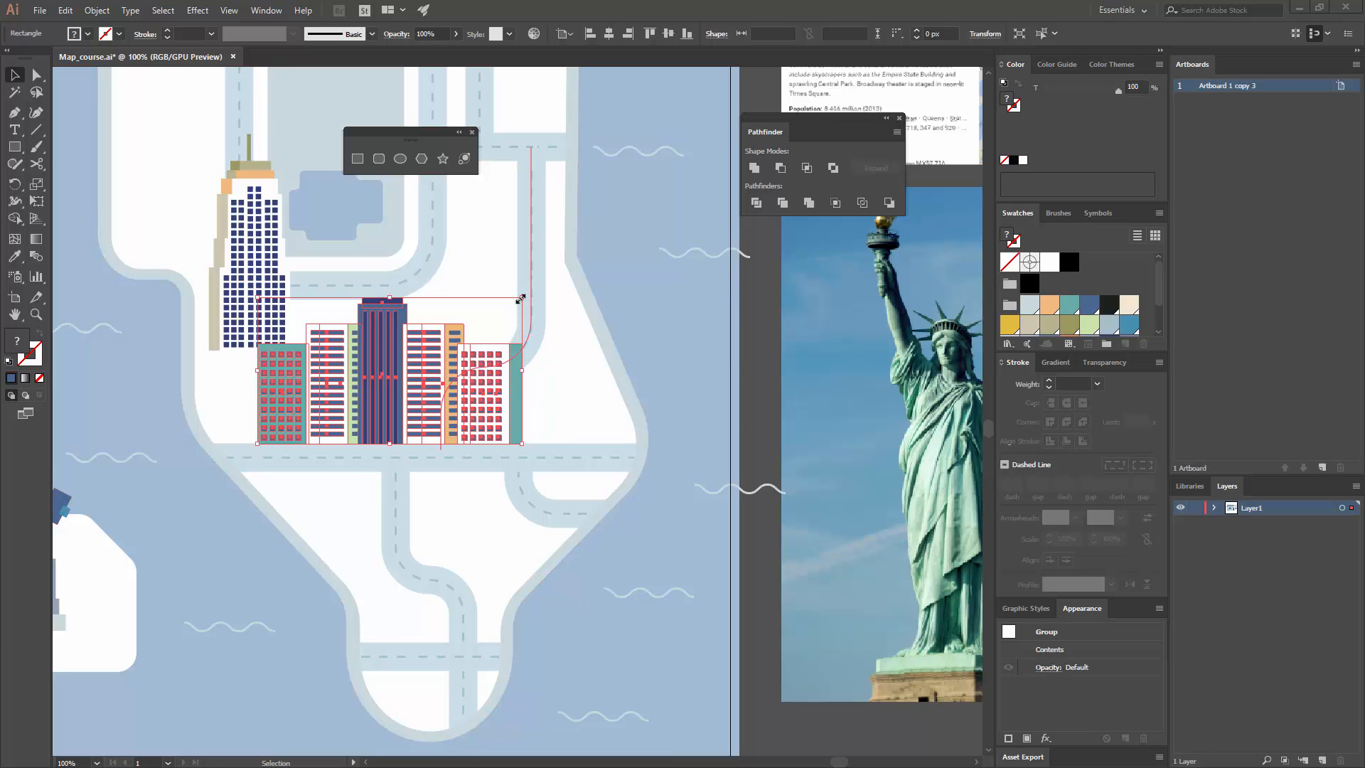
left_click_drag(475, 350, 573, 273)
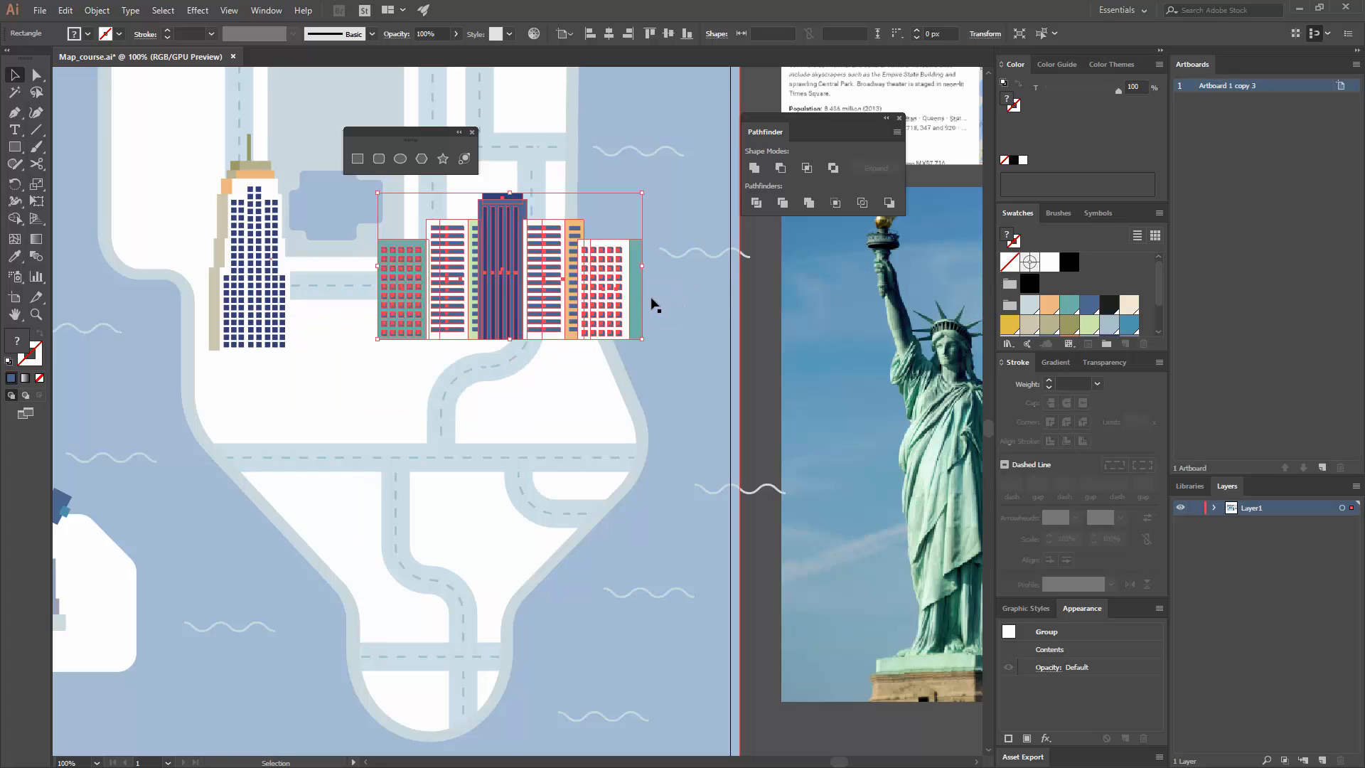
key("ctrl+z")
key("ctrl+z")
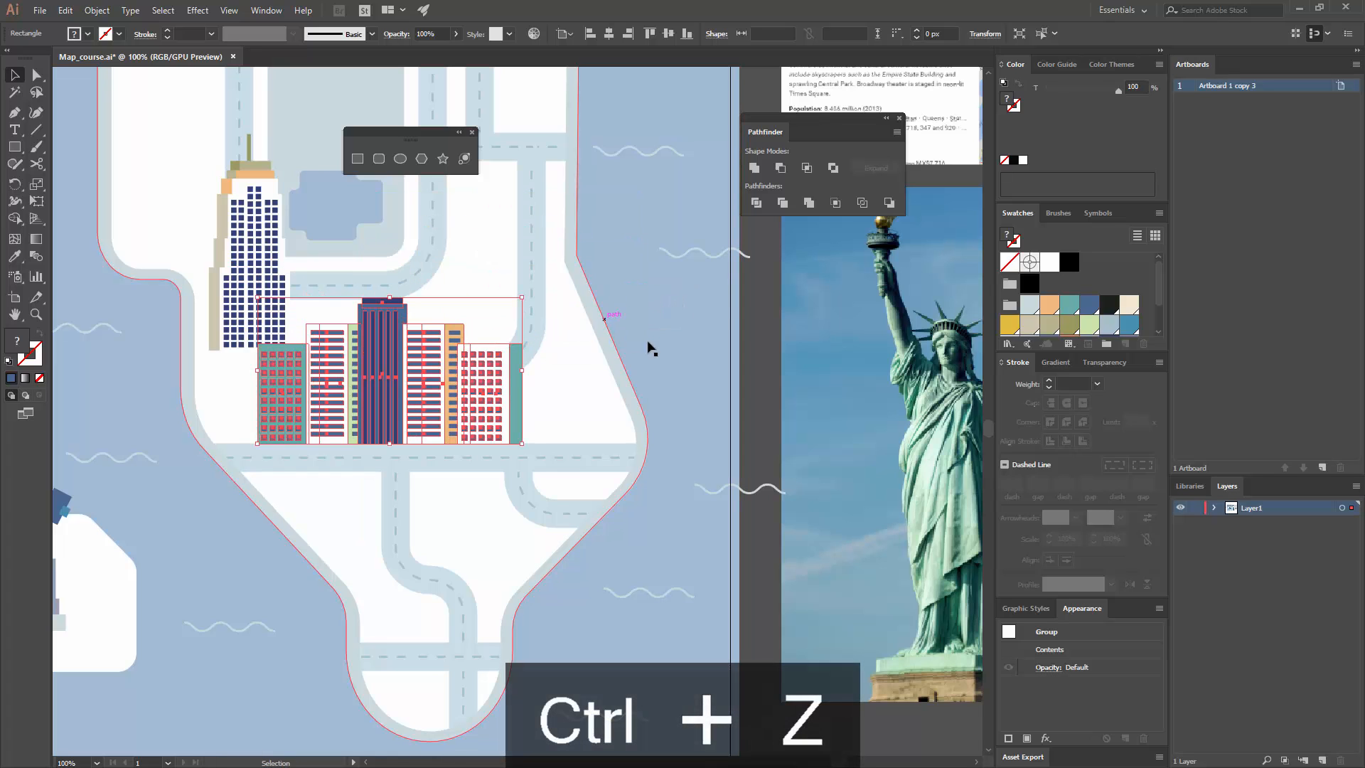
Step: Scale the grouped row of buildings down slightly and proportionally, keeping its base on the horizontal road
left_click_drag(523, 302, 450, 330)
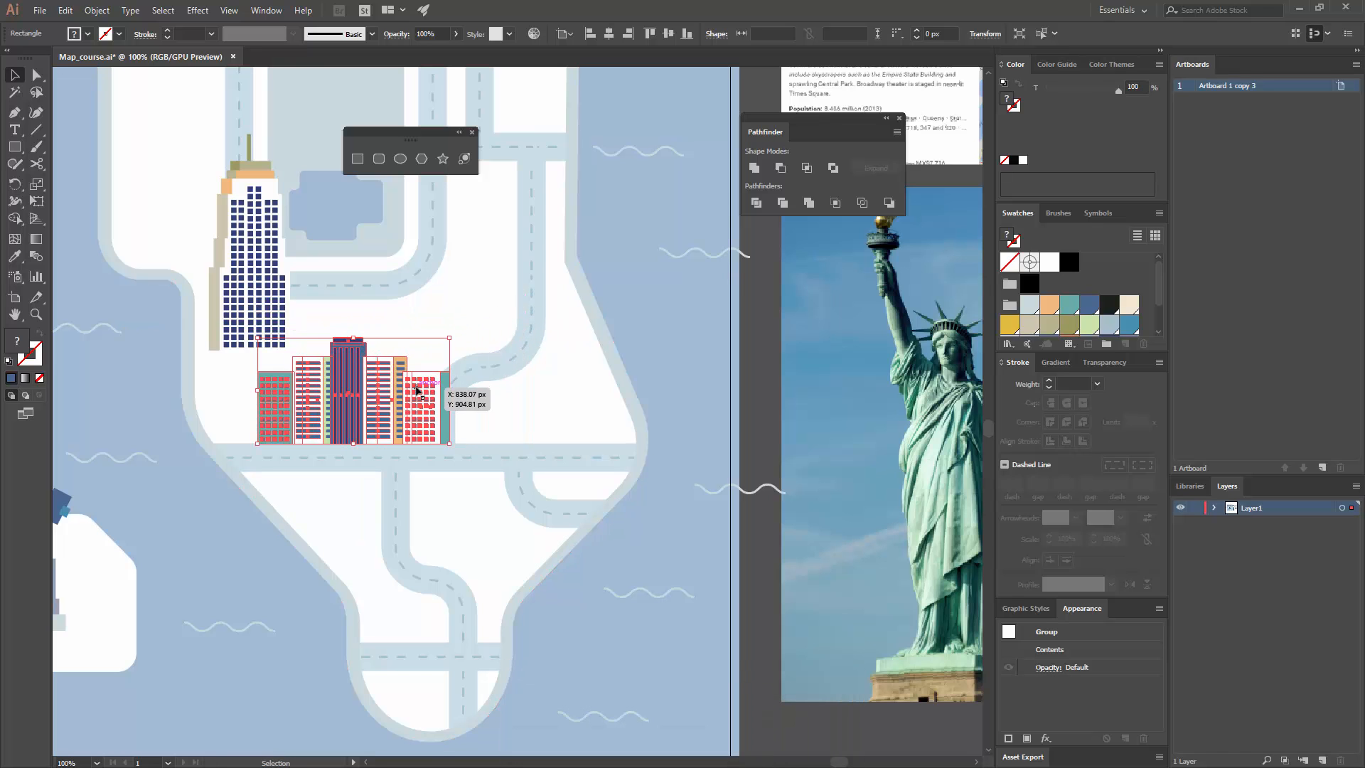
left_click_drag(417, 388, 394, 388)
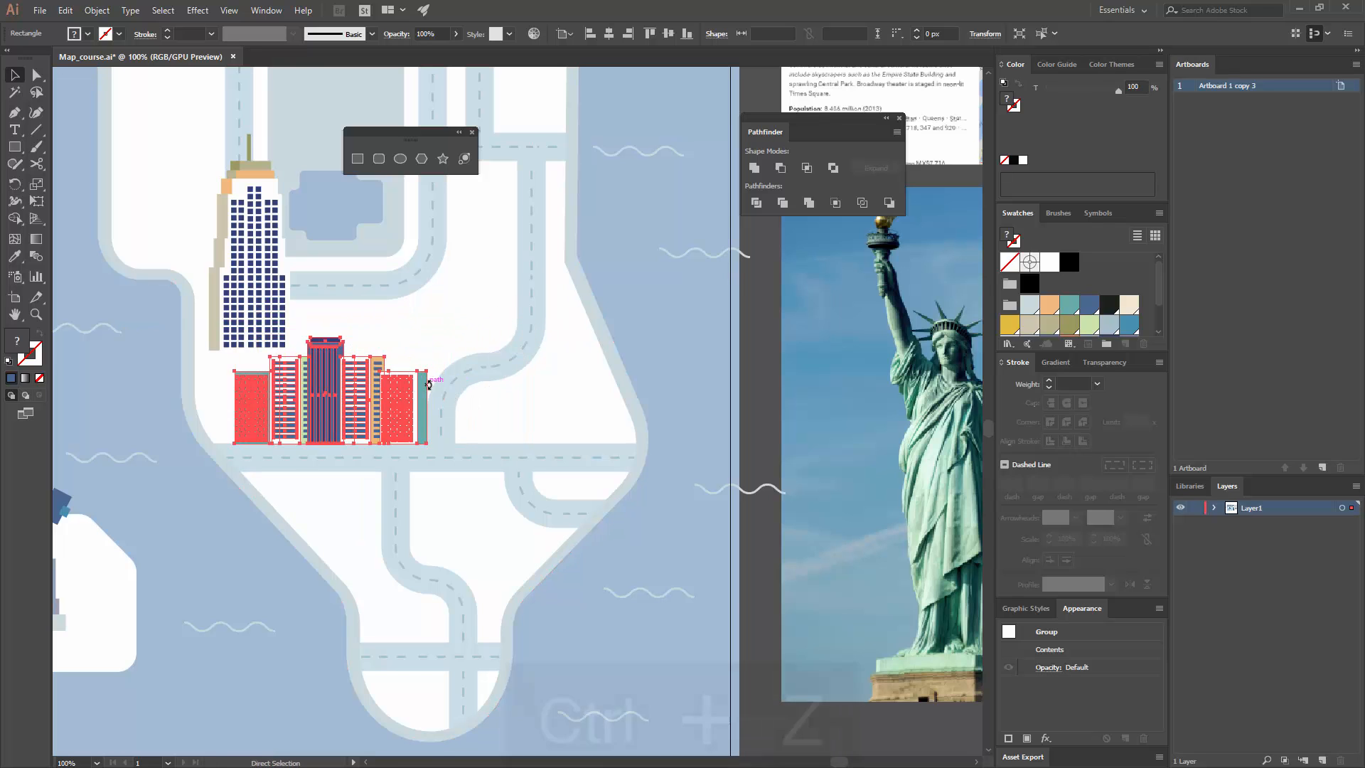
key("ctrl+z")
left_click(756, 326)
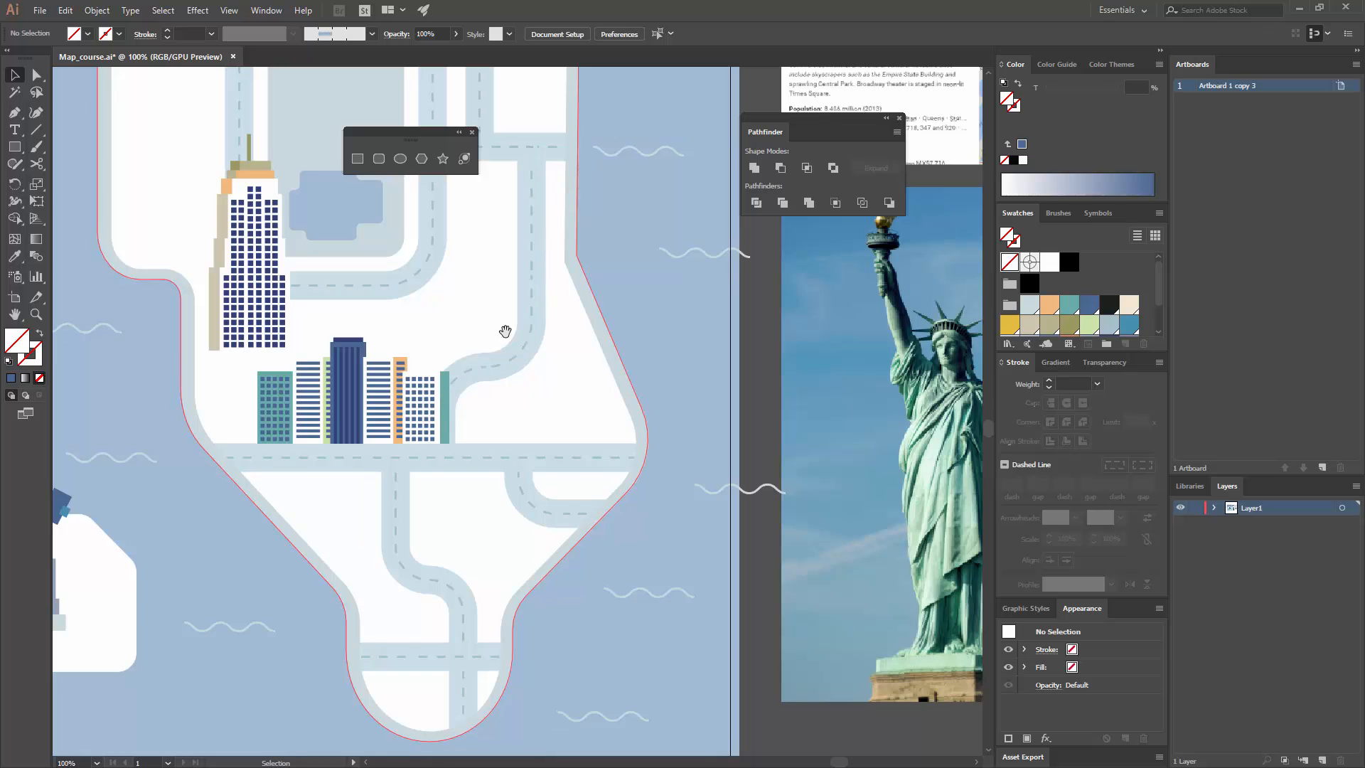
left_click_drag(502, 329, 633, 396)
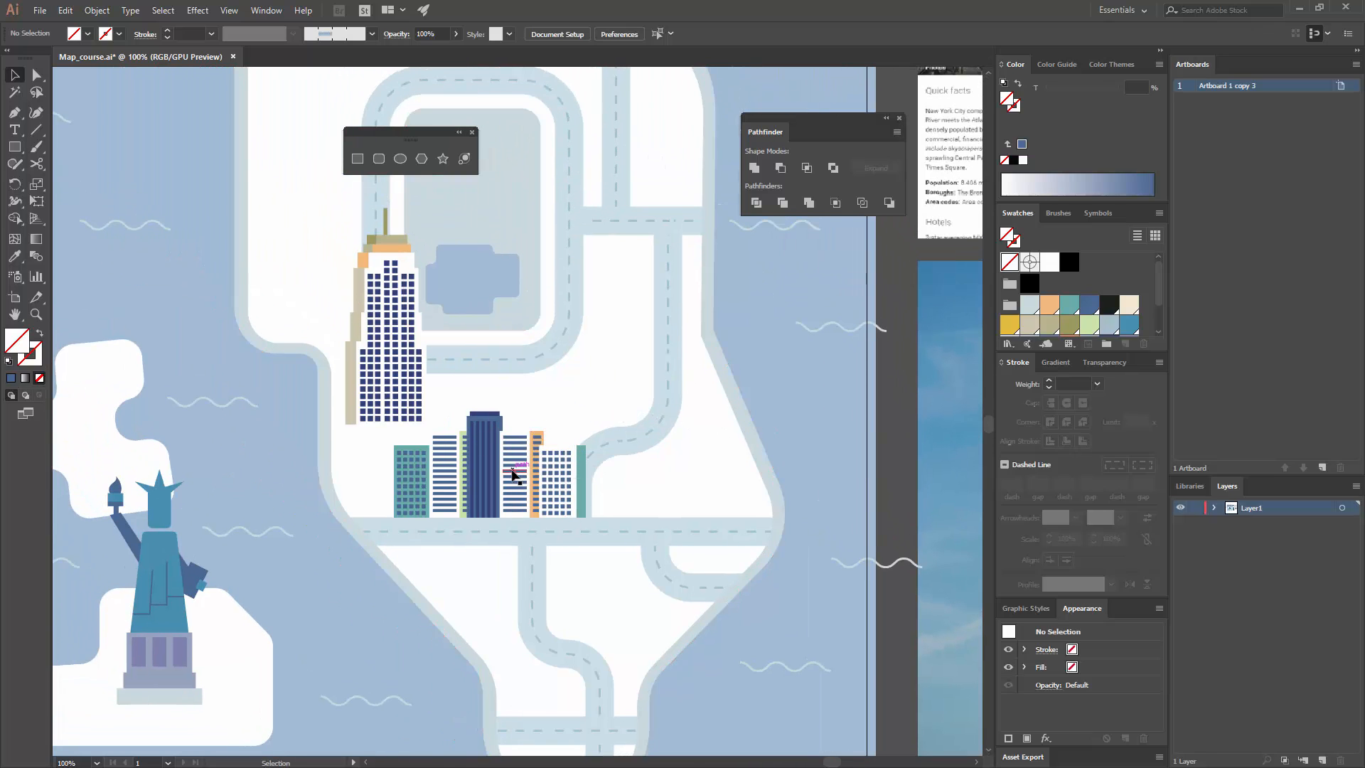
left_click(553, 462)
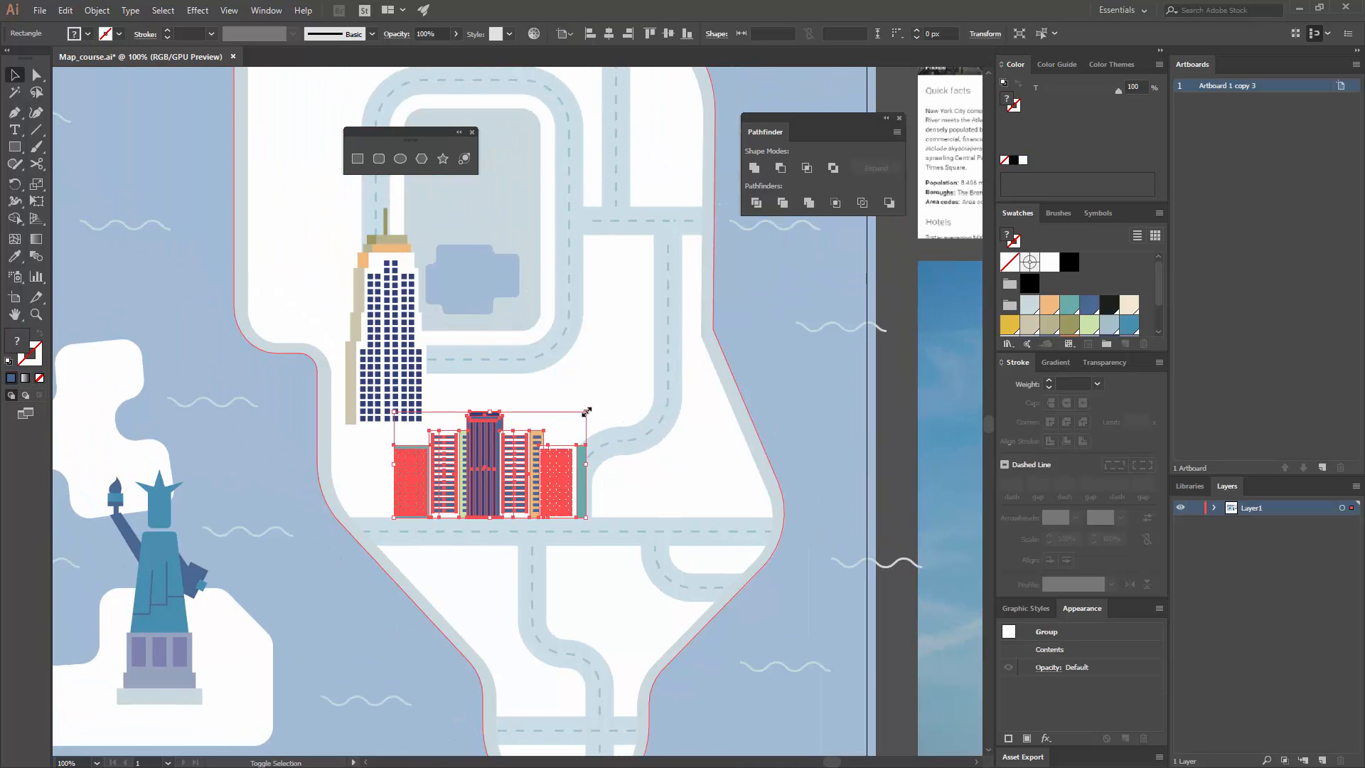
left_click_drag(587, 411, 614, 395)
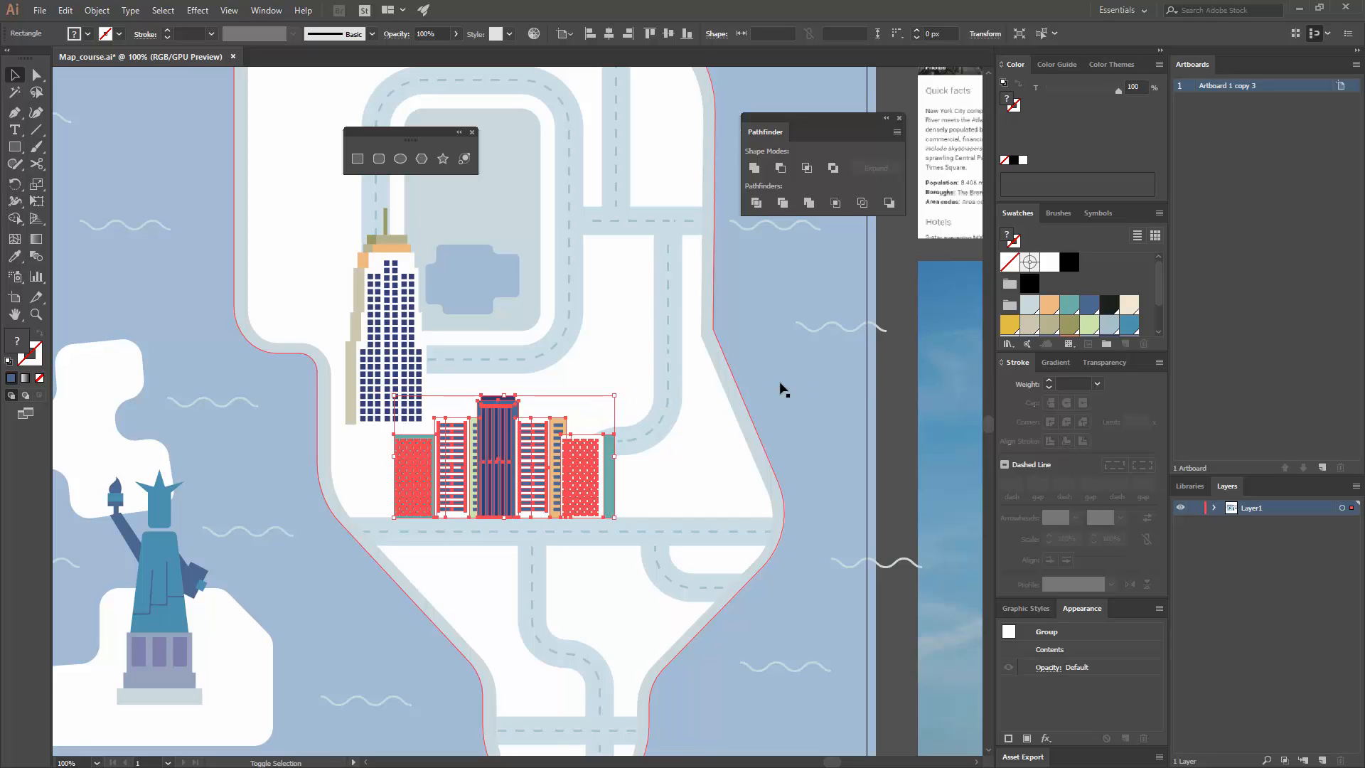
left_click(880, 390)
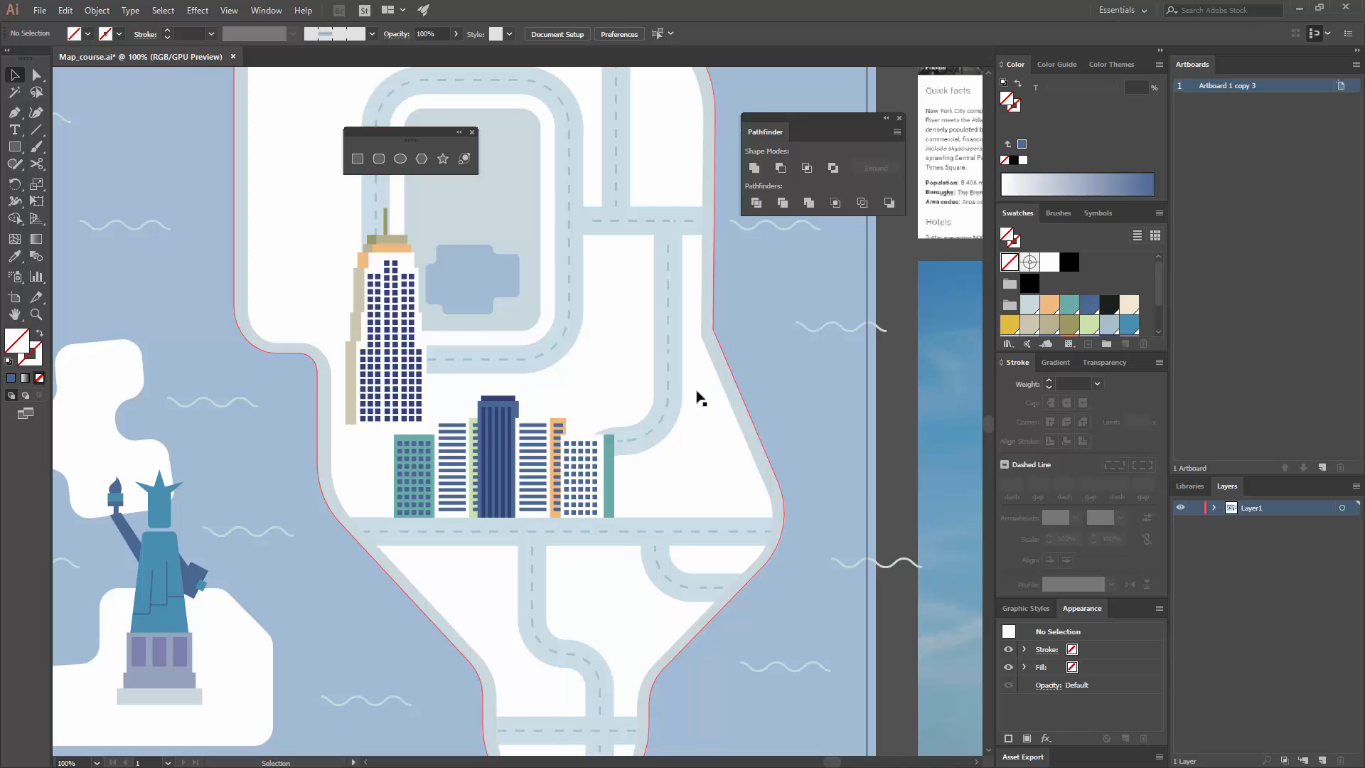
Step: Isolate the roads' clip group, shift the curved road path beside the buildings right to X 988 px, and leave isolation
double_click(671, 359)
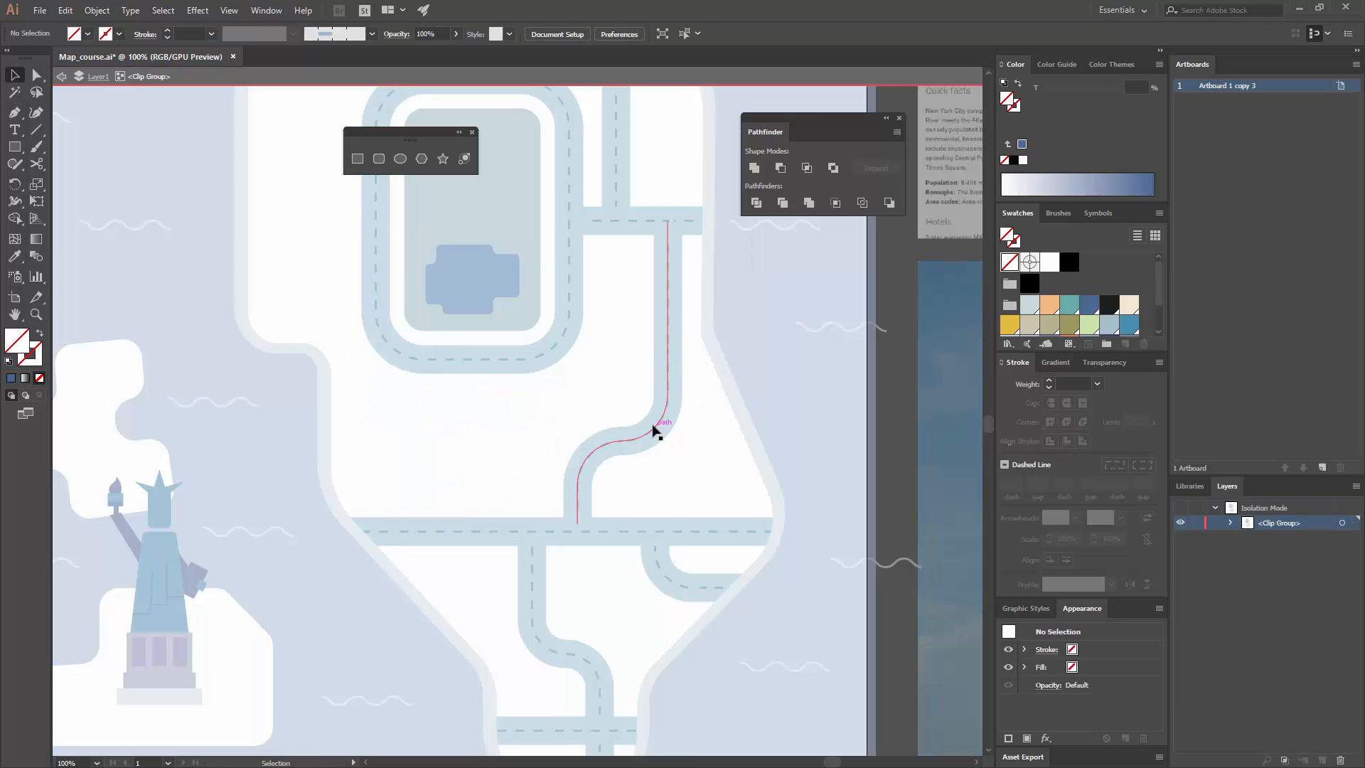
mouse_move(673, 430)
left_mouse_down()
mouse_move(743, 432)
mouse_move(678, 449)
mouse_move(690, 425)
left_mouse_up()
left_click(897, 425)
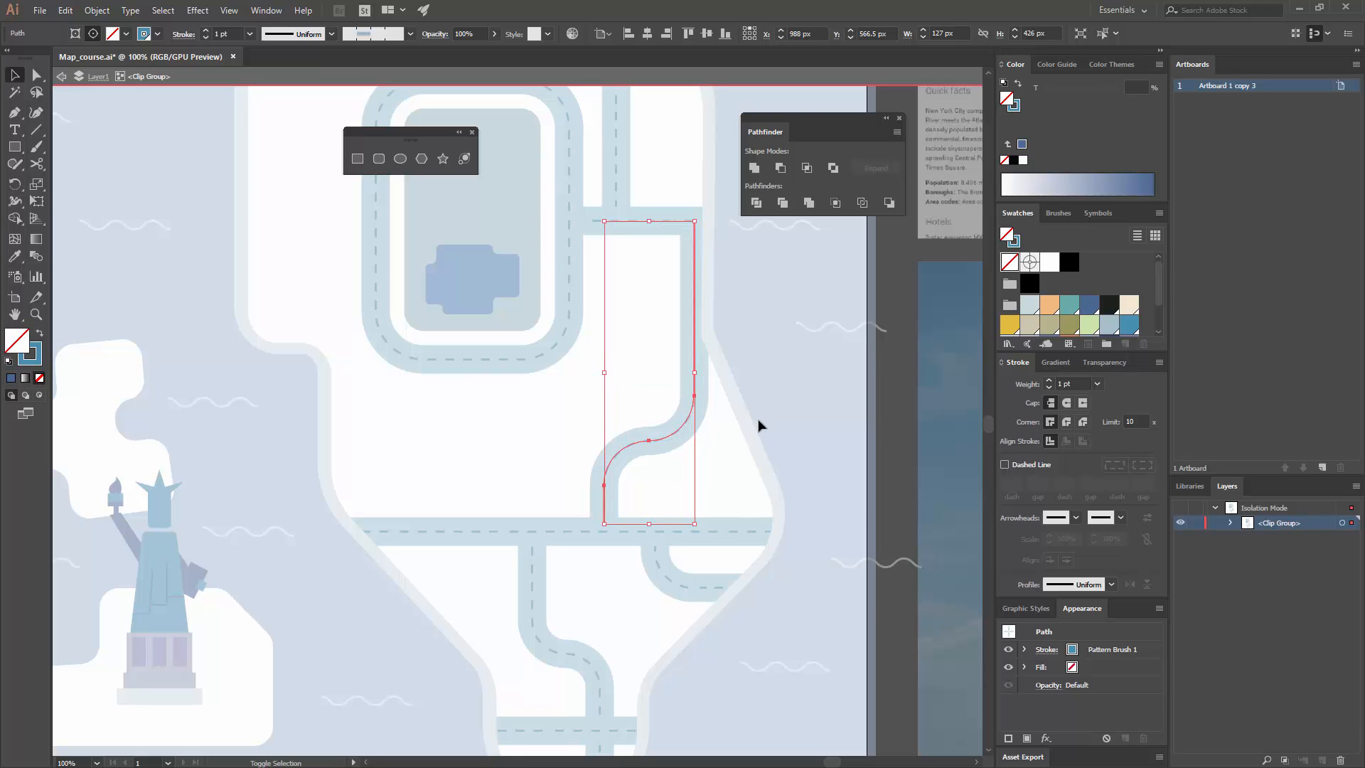
double_click(866, 443)
left_click_drag(786, 465, 864, 438)
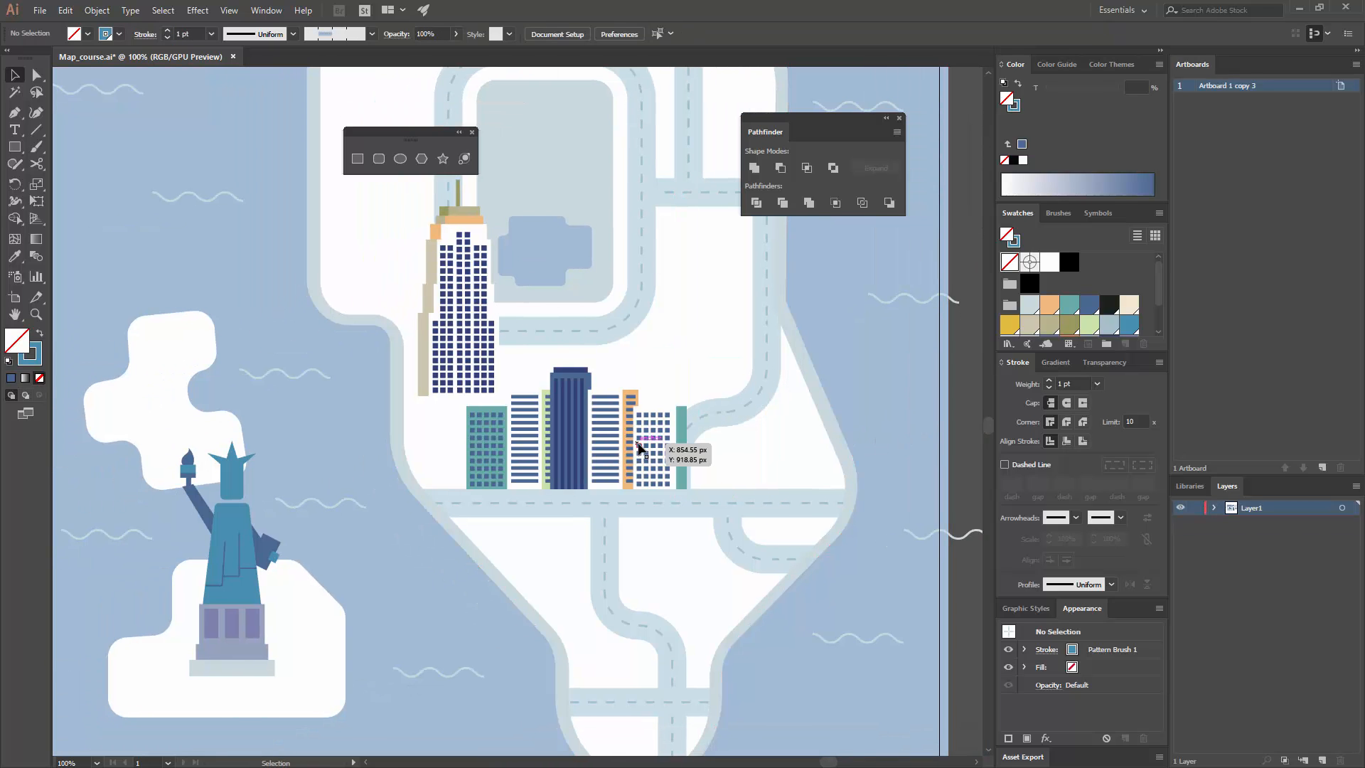
Step: Shift the curved road path inside the clip group further right to X 1006 px, clear of the buildings, and leave isolation
left_click_drag(644, 448, 624, 449)
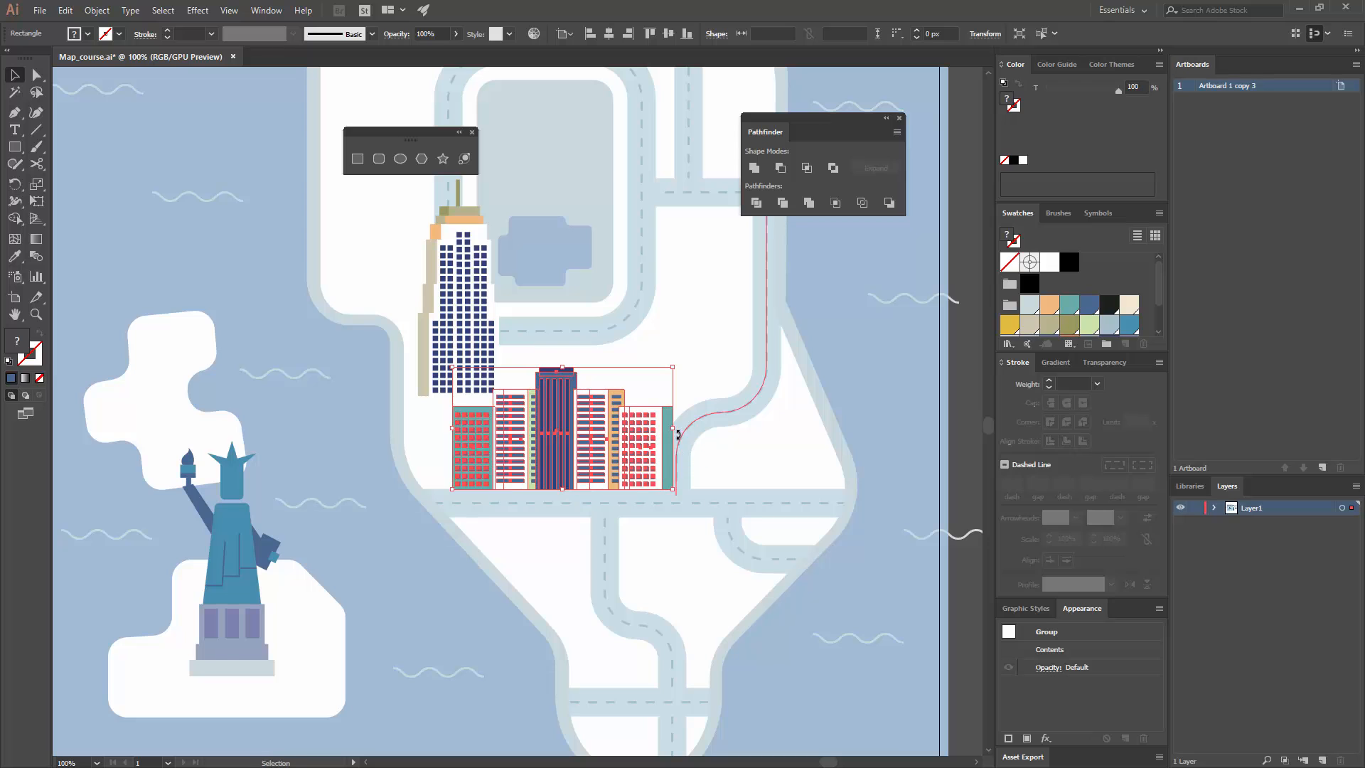
key("ctrl+z")
left_click(736, 414)
double_click(736, 415)
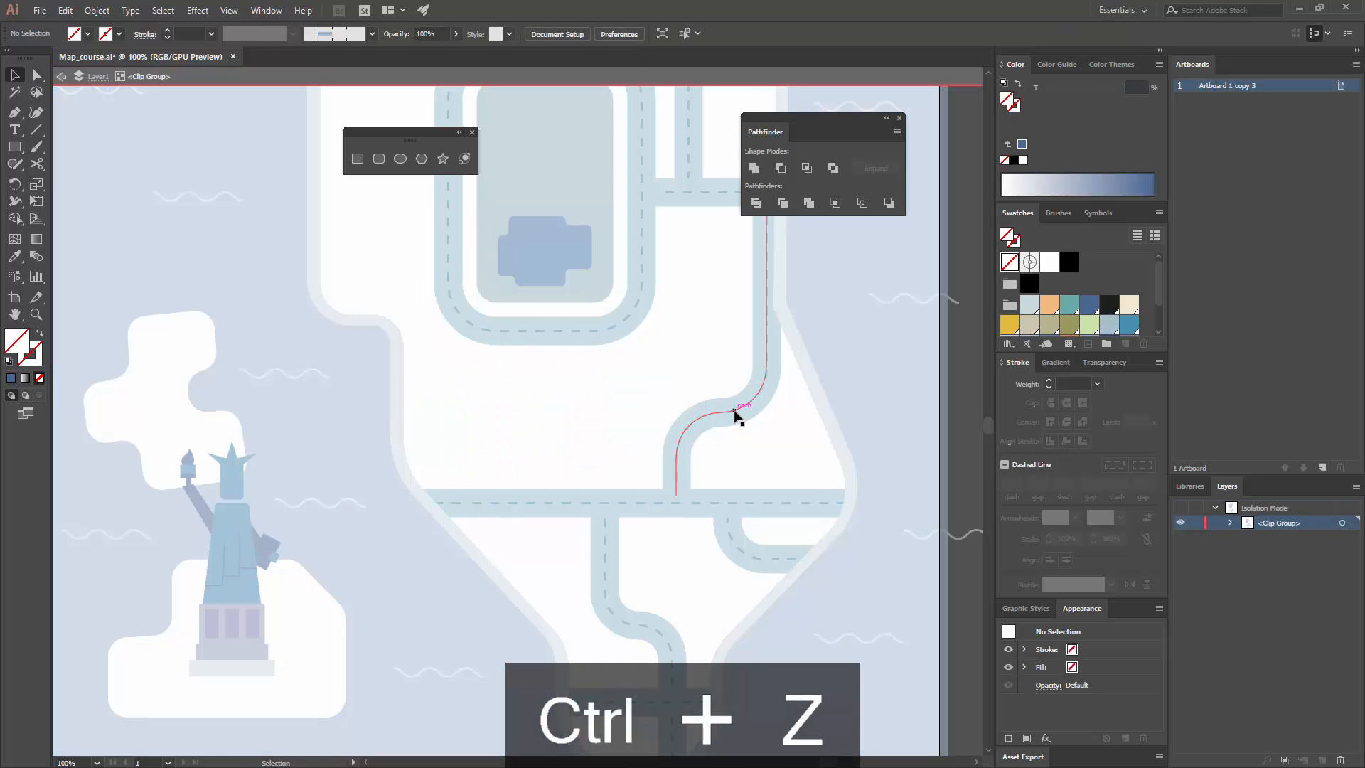
left_click(754, 408)
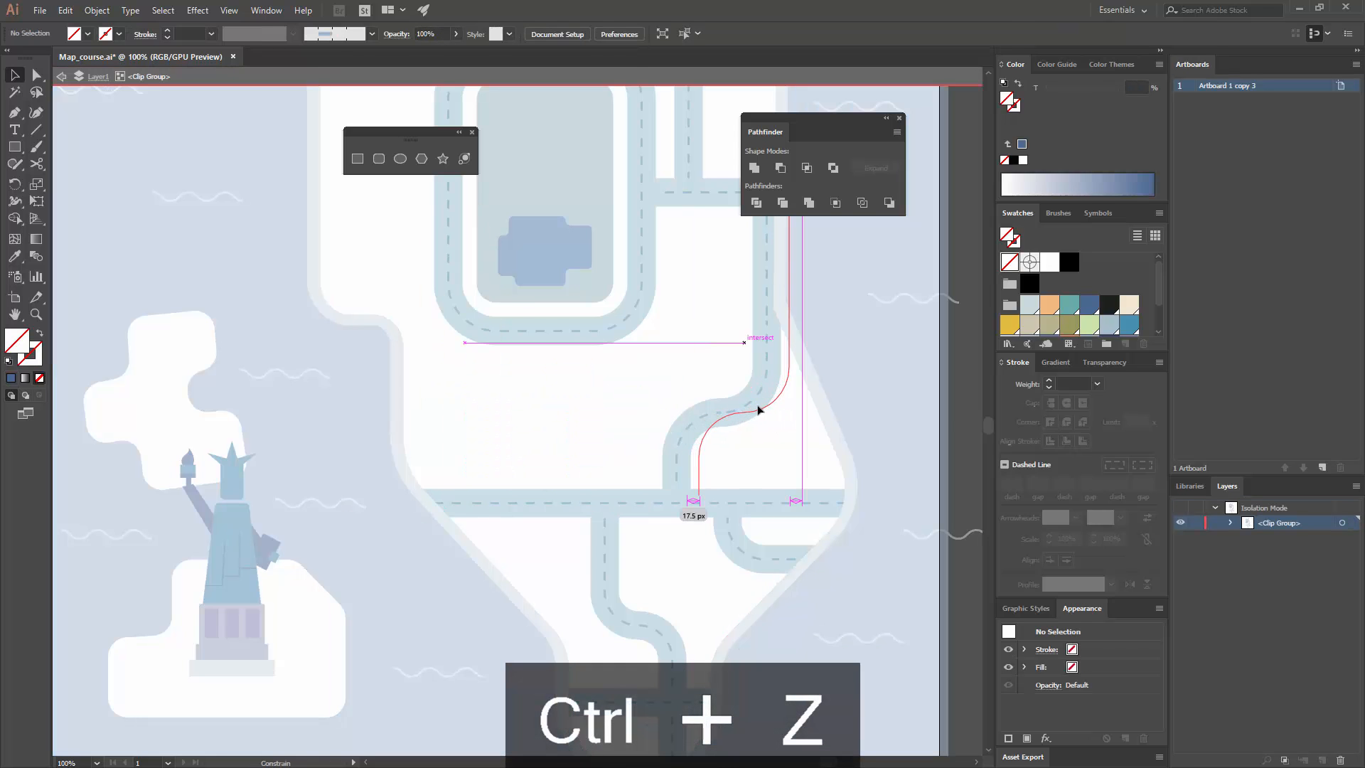
double_click(956, 414)
left_click_drag(816, 399, 754, 407)
key("ctrl+minus")
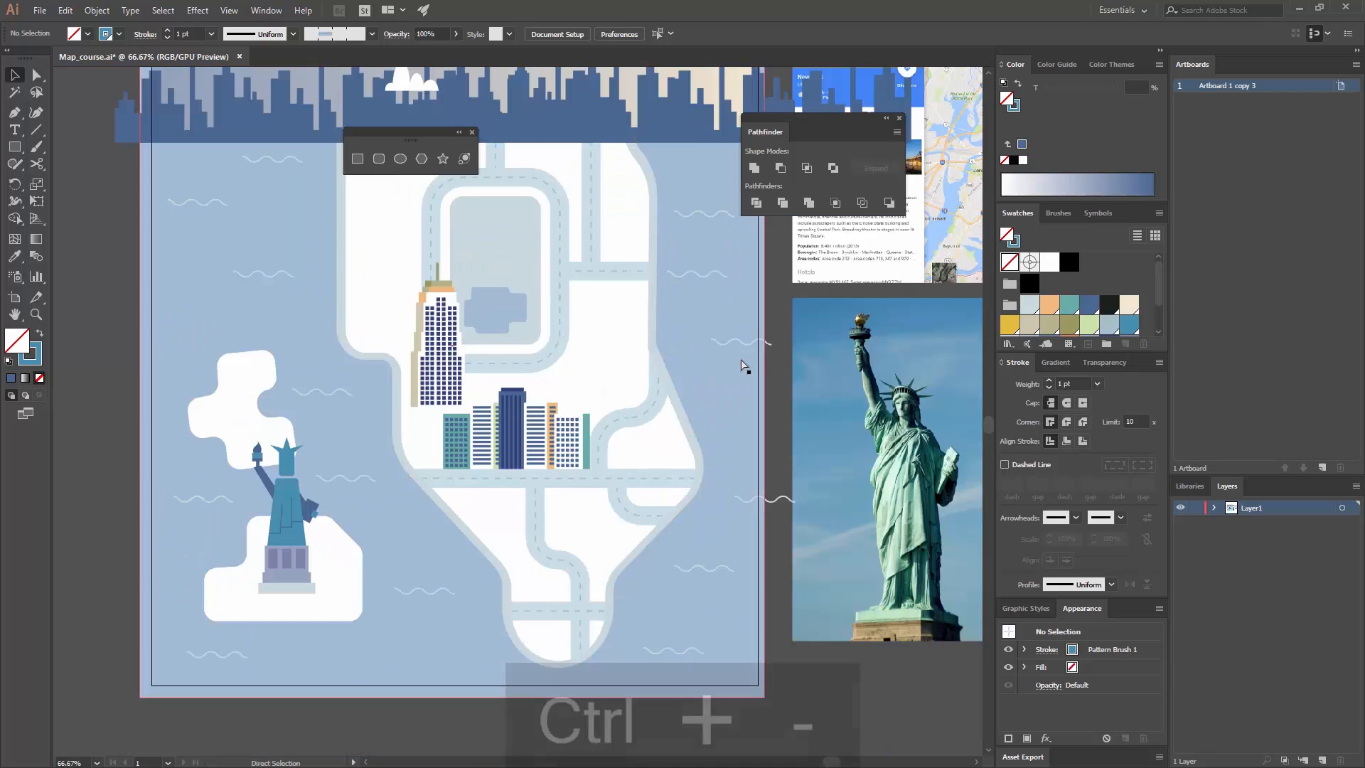
key("ctrl+minus")
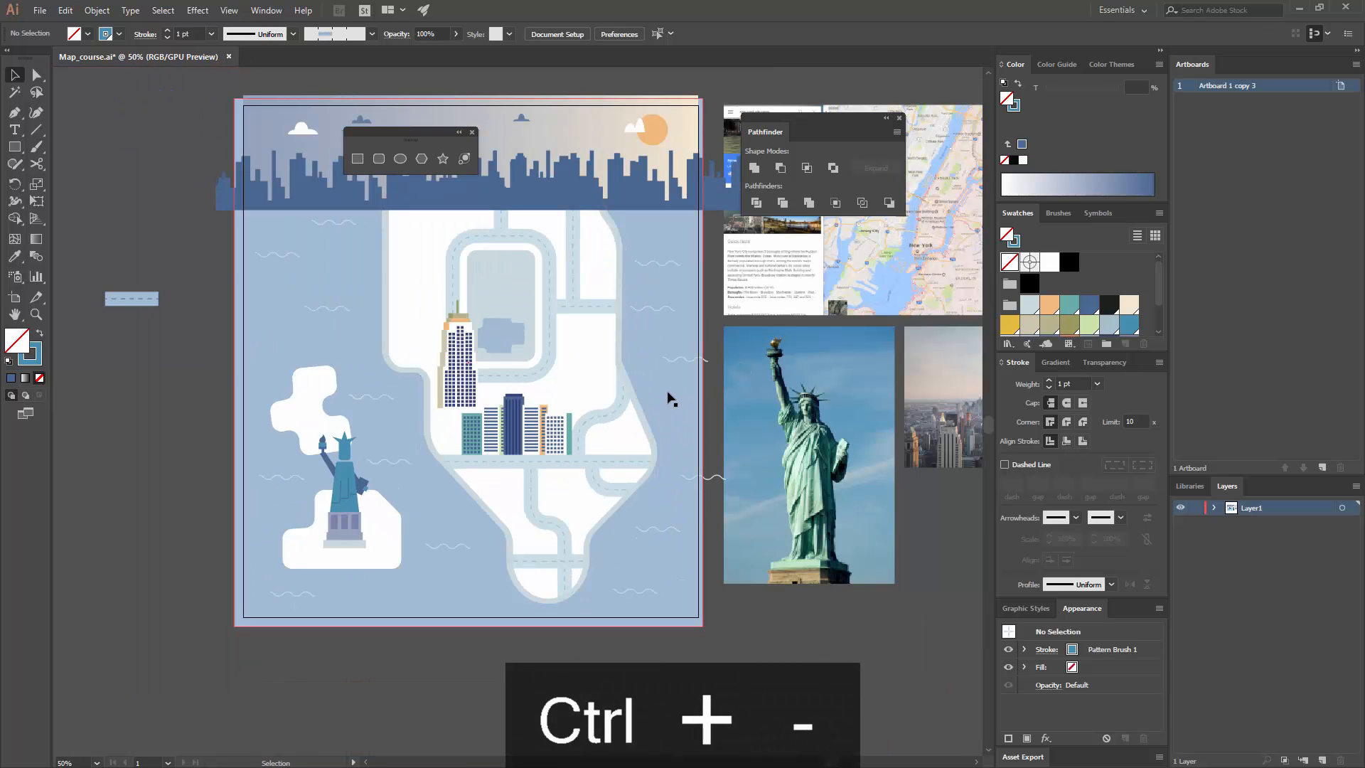